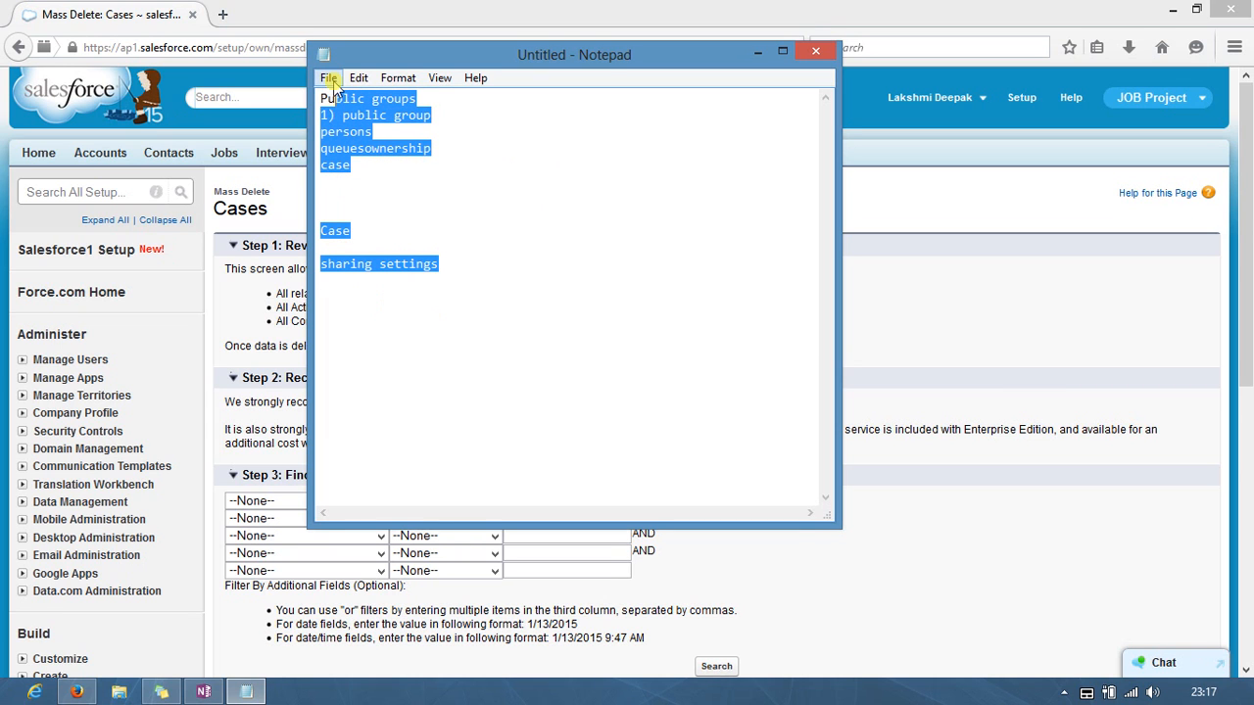
# Step: Clear the old notes and write 'public group', '1) public group' and '2) personal' on separate lines
pyautogui.press('BackSpace')
pyautogui.press('BackSpace')
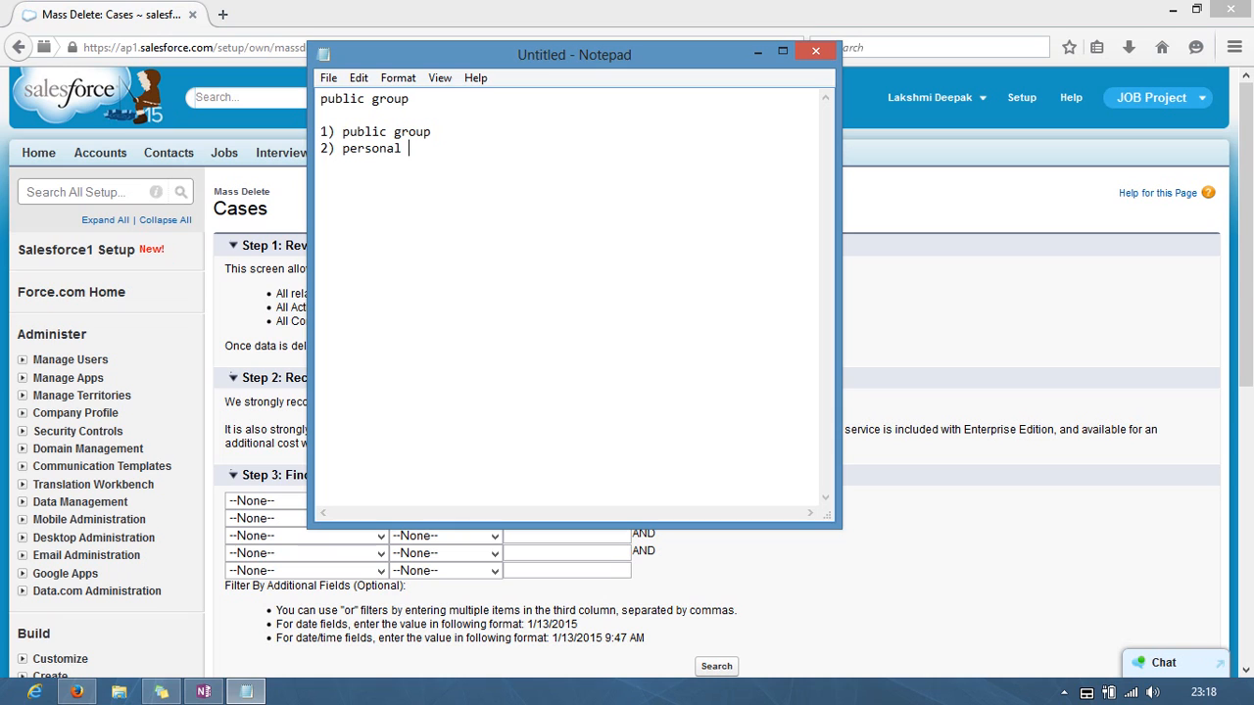
pyautogui.click(455, 131)
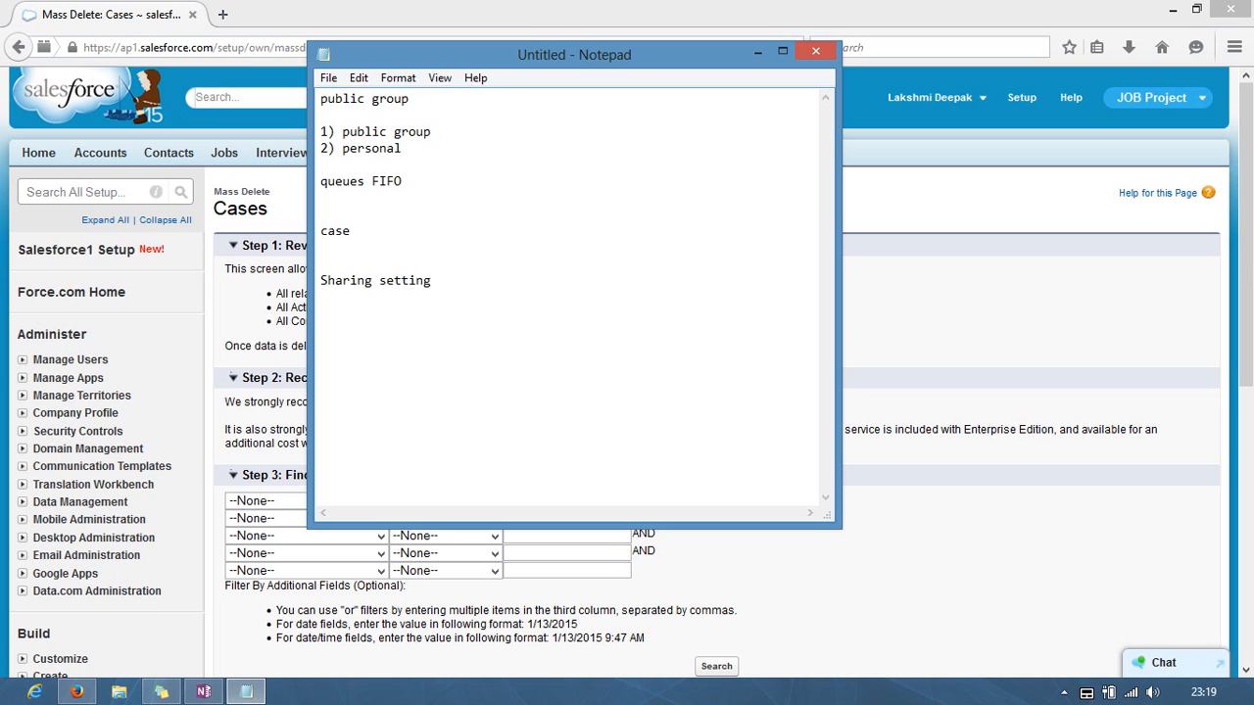
# Step: Minimize Notepad, leaving the notes on queues FIFO, case and Sharing setting, to reveal Salesforce
pyautogui.click(756, 55)
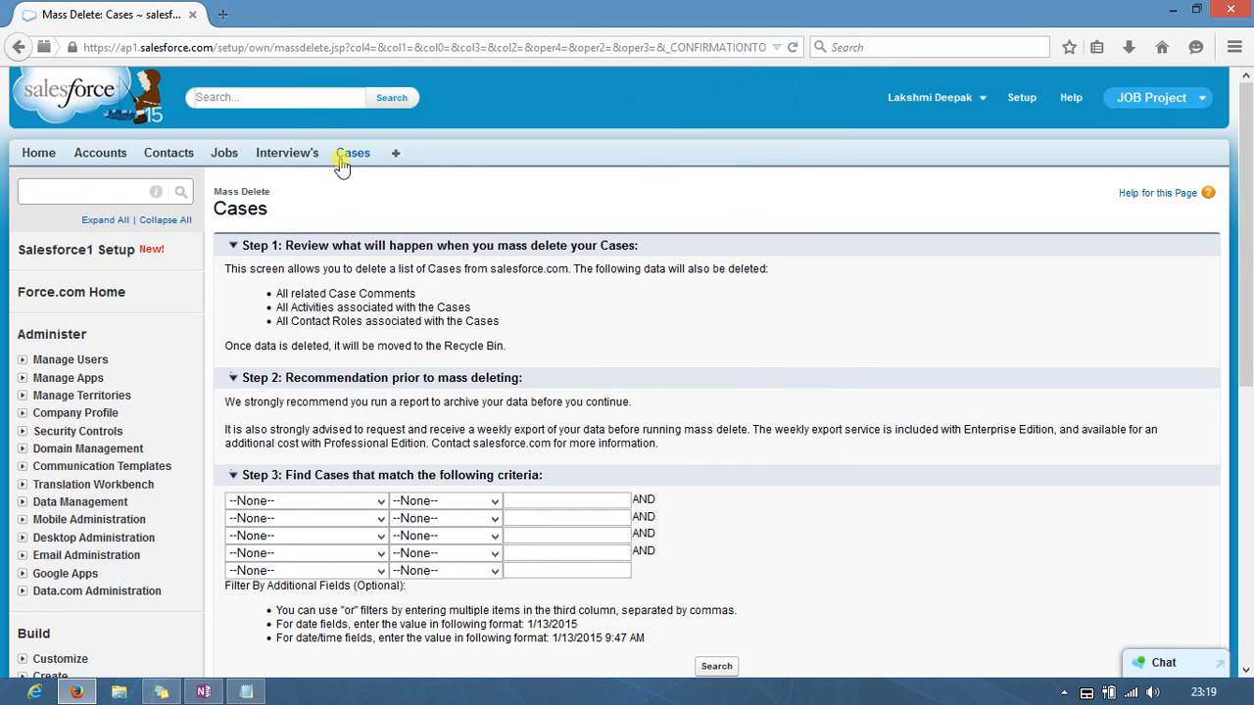
# Step: Open the ILD_TechGroup public group for editing from Manage Users > Public Groups
pyautogui.click(246, 692)
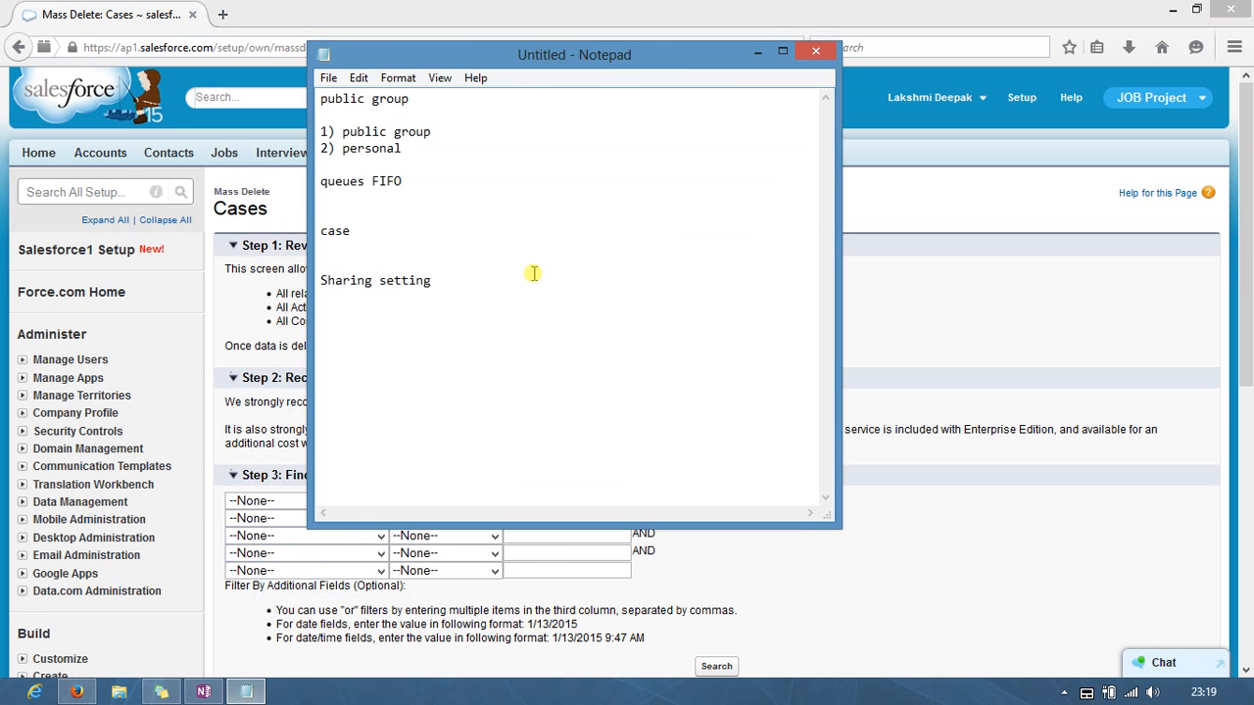
pyautogui.click(757, 55)
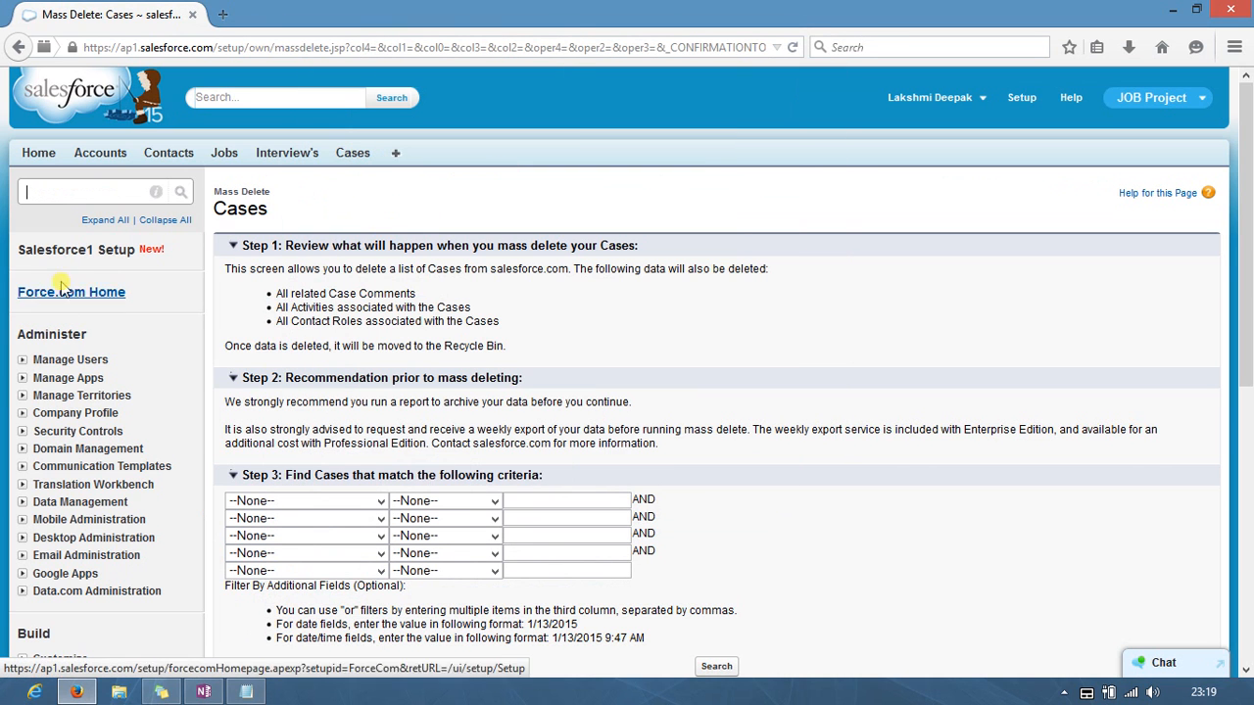
pyautogui.click(22, 359)
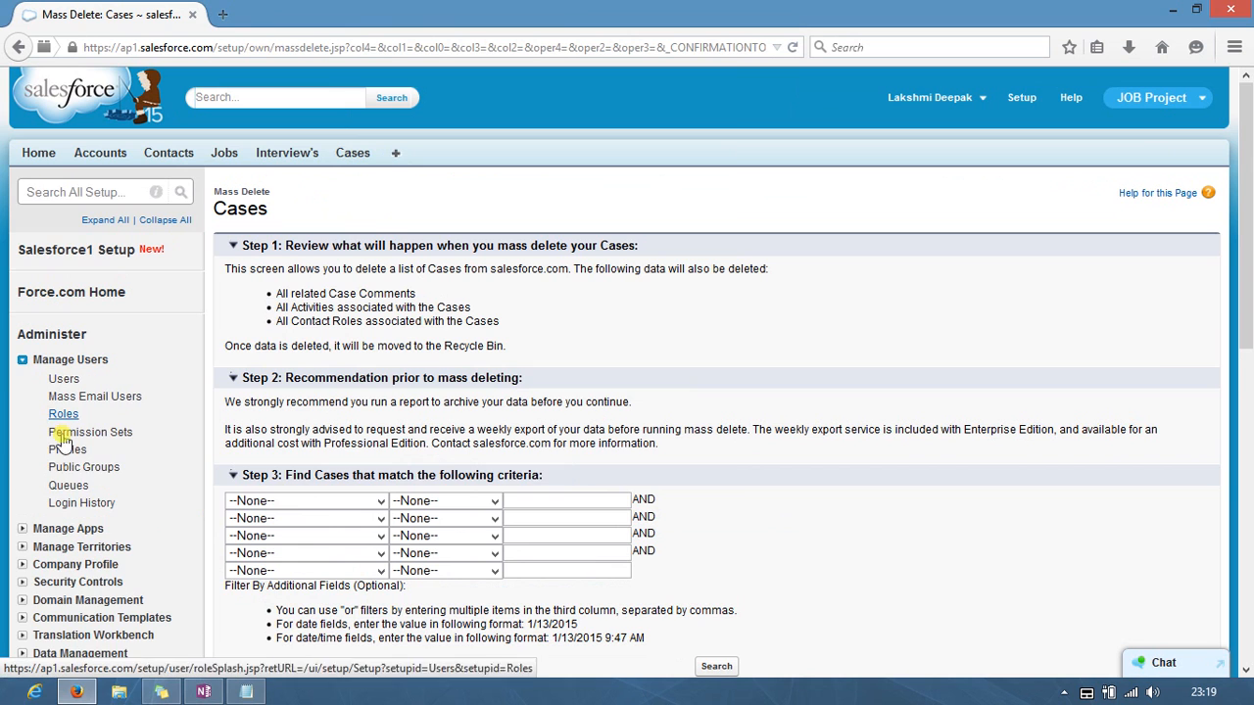
pyautogui.middleClick(68, 472)
pyautogui.click(269, 17)
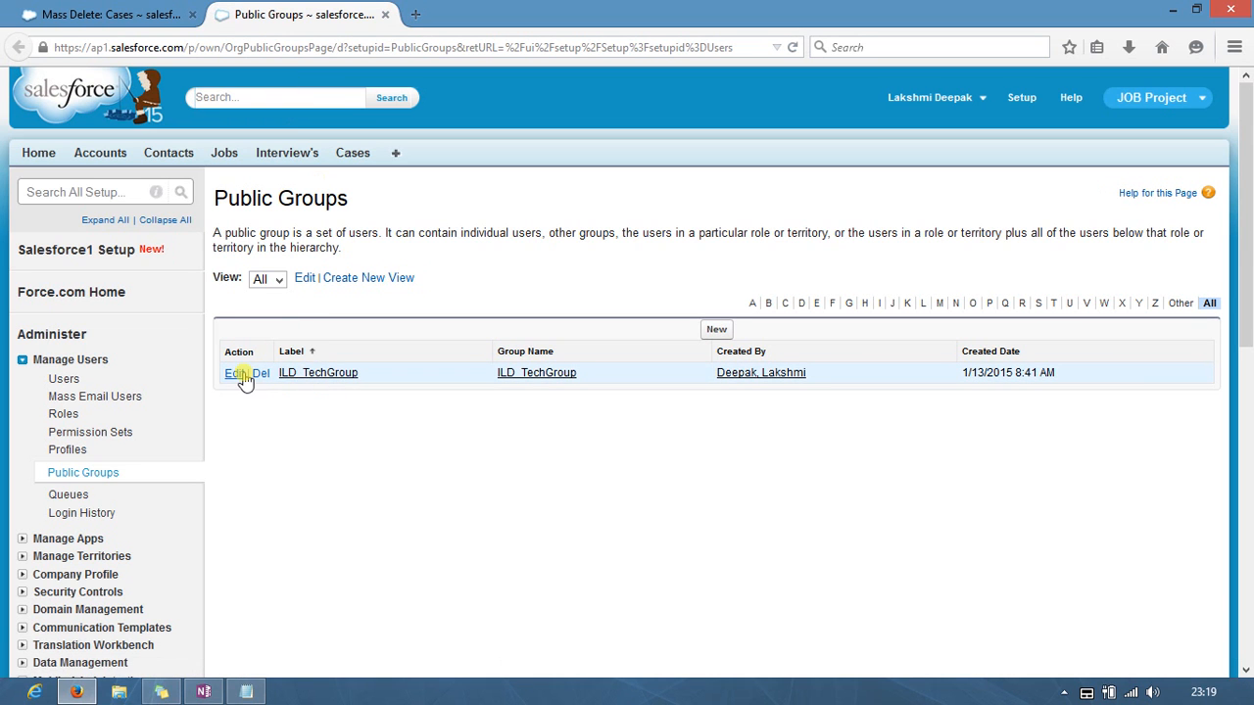
pyautogui.click(238, 373)
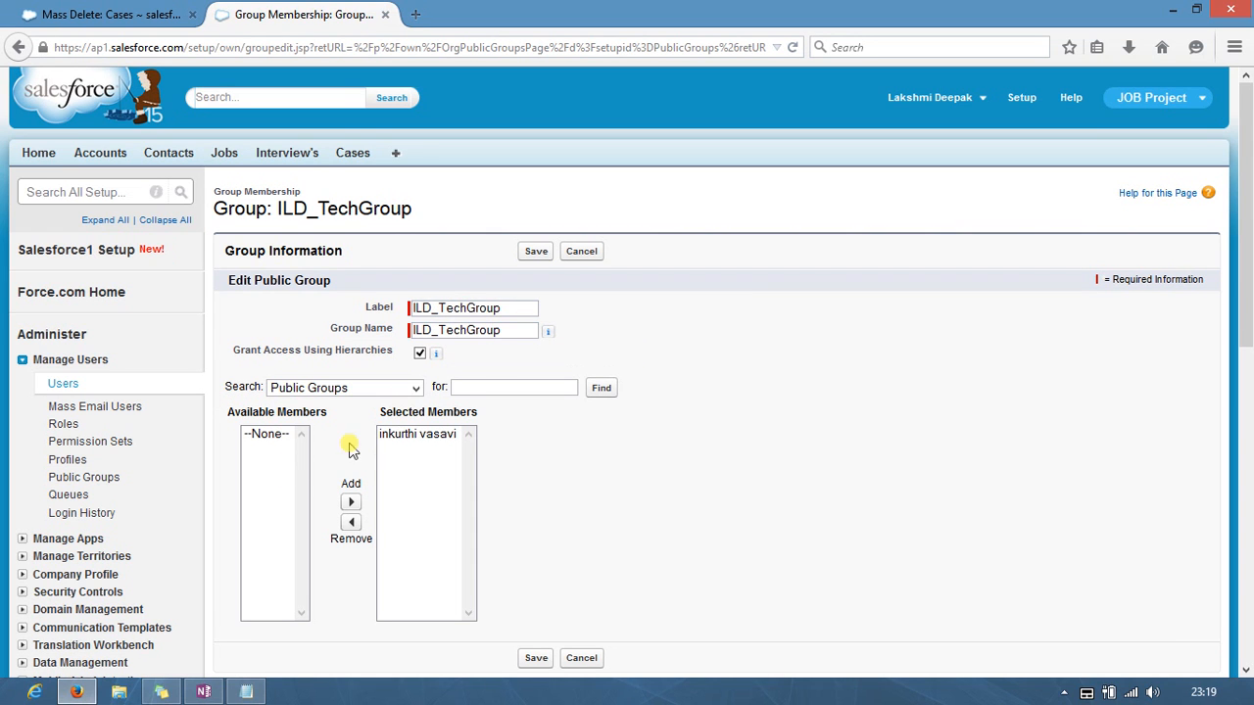
# Step: Browse the Users, Roles and Public Groups candidate lists, then save ILD_TechGroup with its one member
pyautogui.click(415, 388)
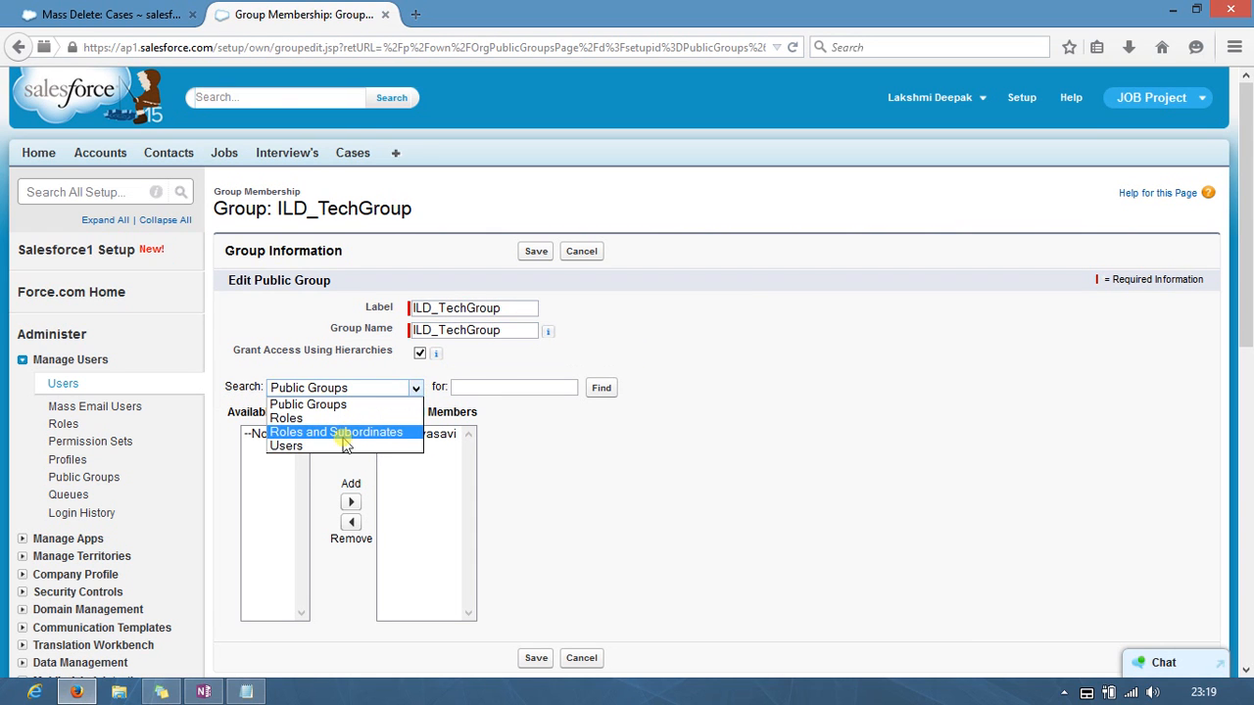
pyautogui.click(338, 446)
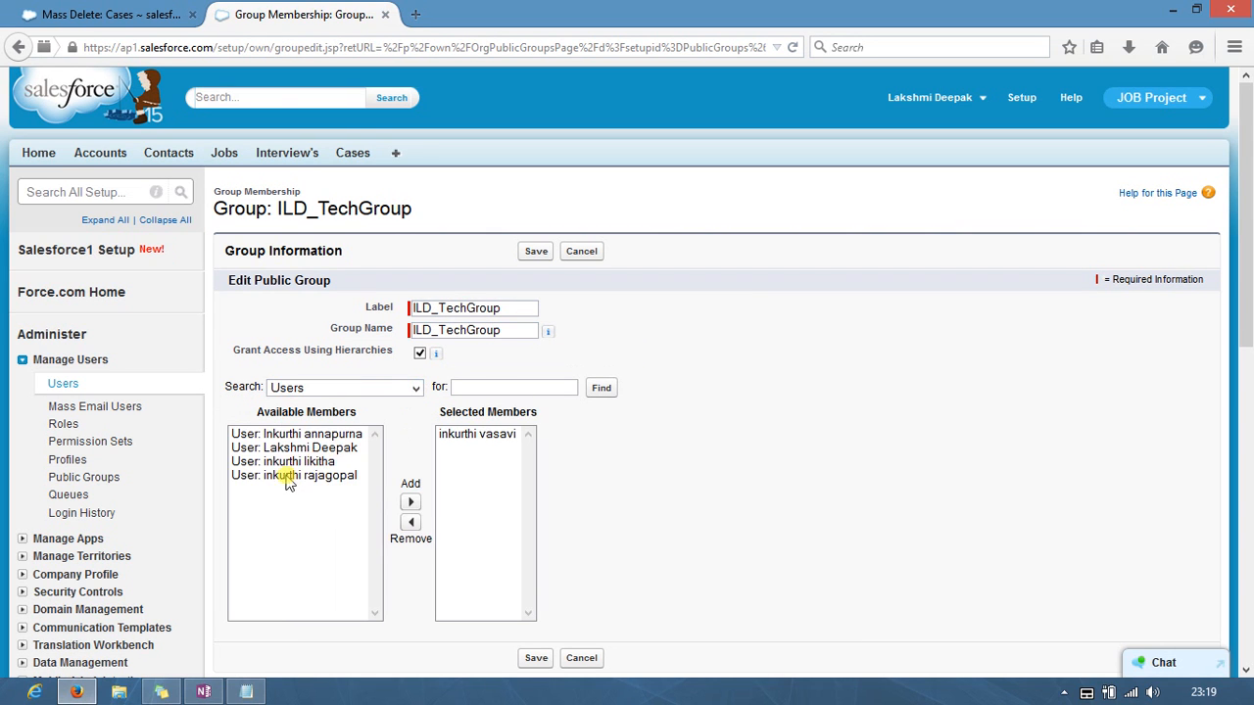
pyautogui.click(415, 388)
pyautogui.click(411, 432)
pyautogui.click(415, 388)
pyautogui.click(362, 418)
pyautogui.click(418, 390)
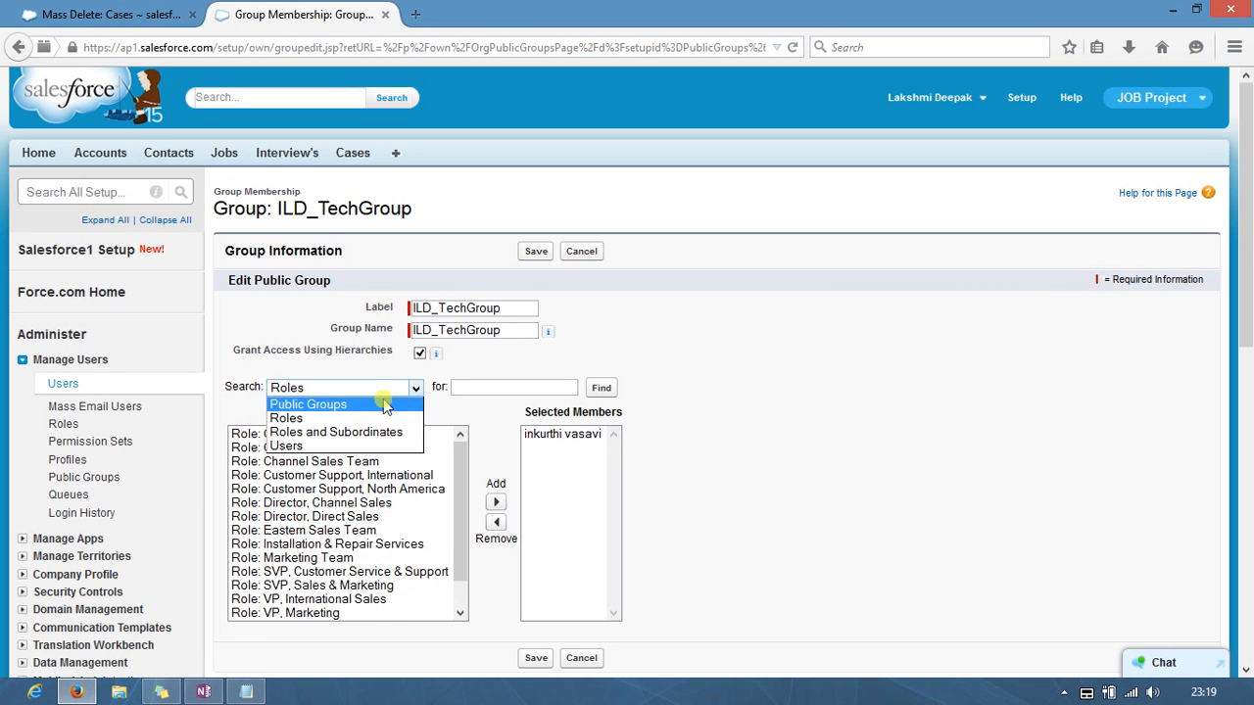
pyautogui.click(382, 404)
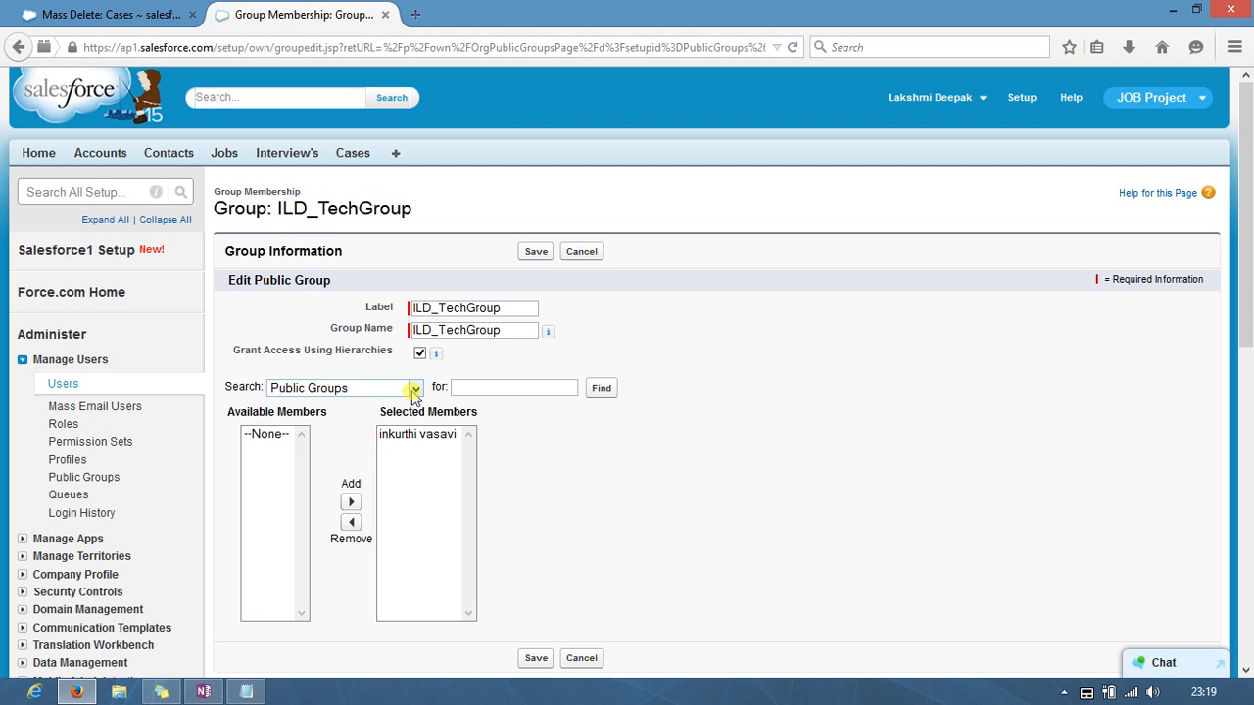
pyautogui.click(415, 390)
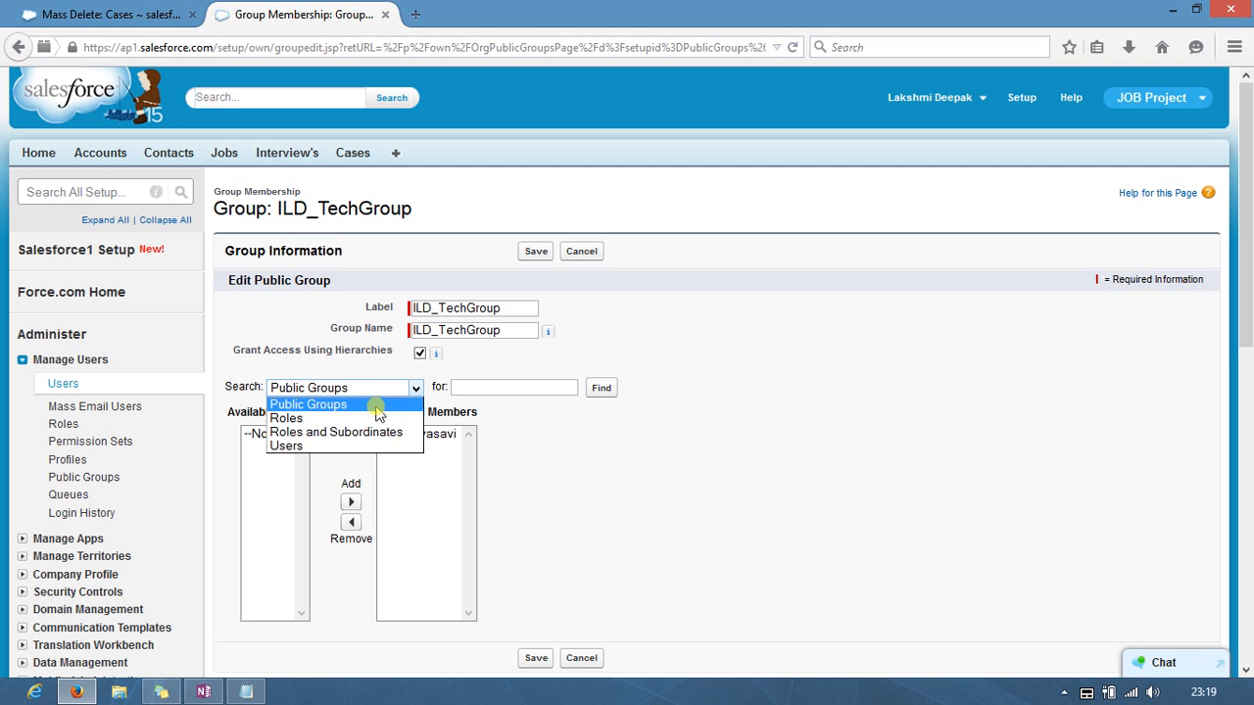
pyautogui.click(339, 447)
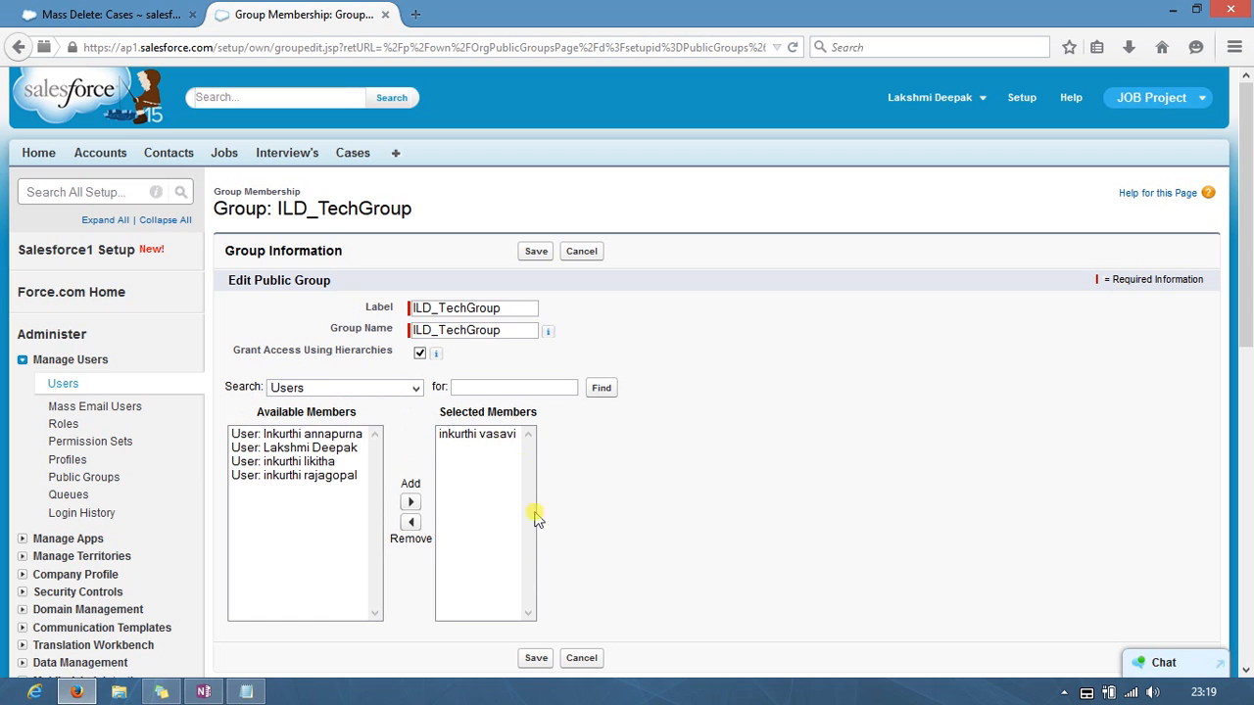
pyautogui.click(536, 658)
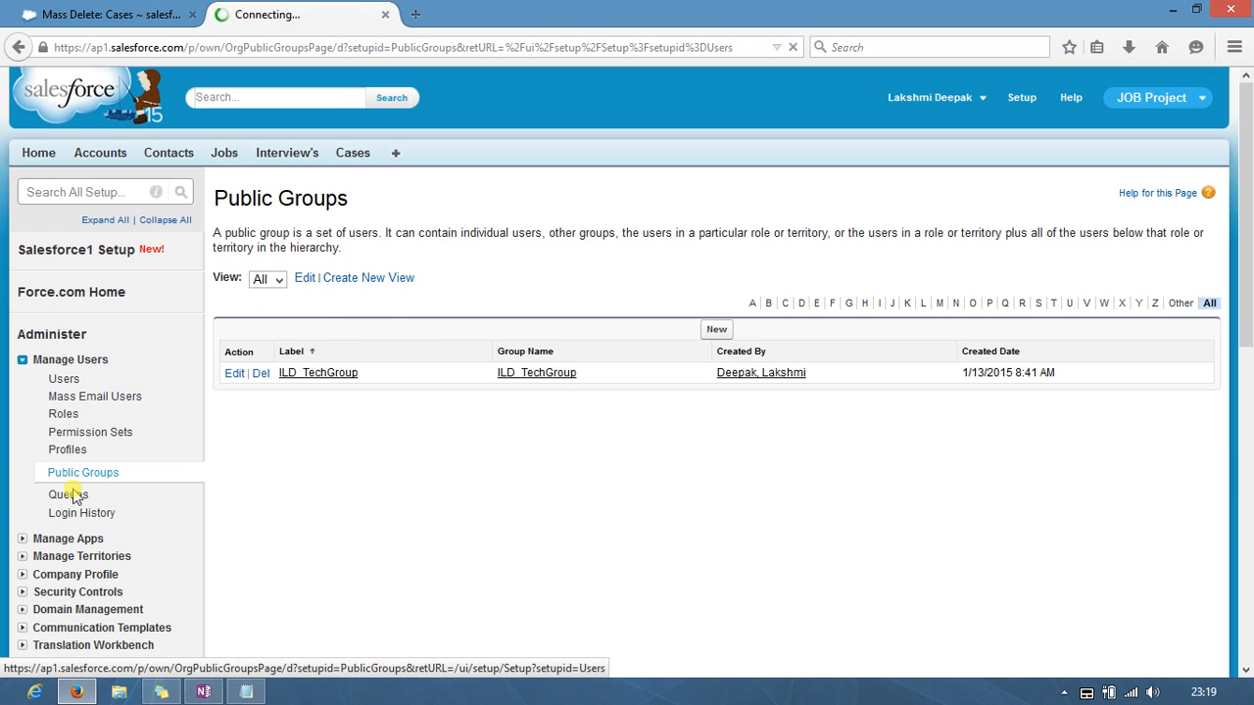
pyautogui.middleClick(68, 495)
# Step: Open queue ILD_Queue1 for editing with Case selected as its supported object
pyautogui.click(487, 14)
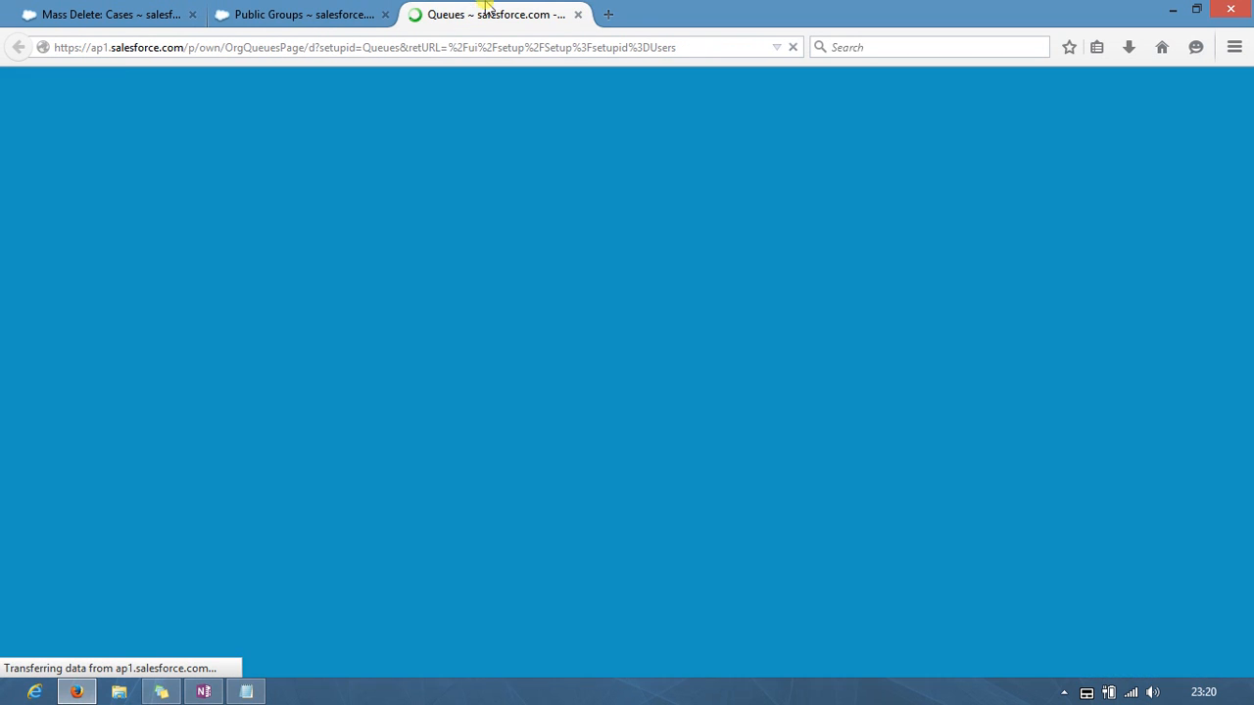
pyautogui.click(233, 390)
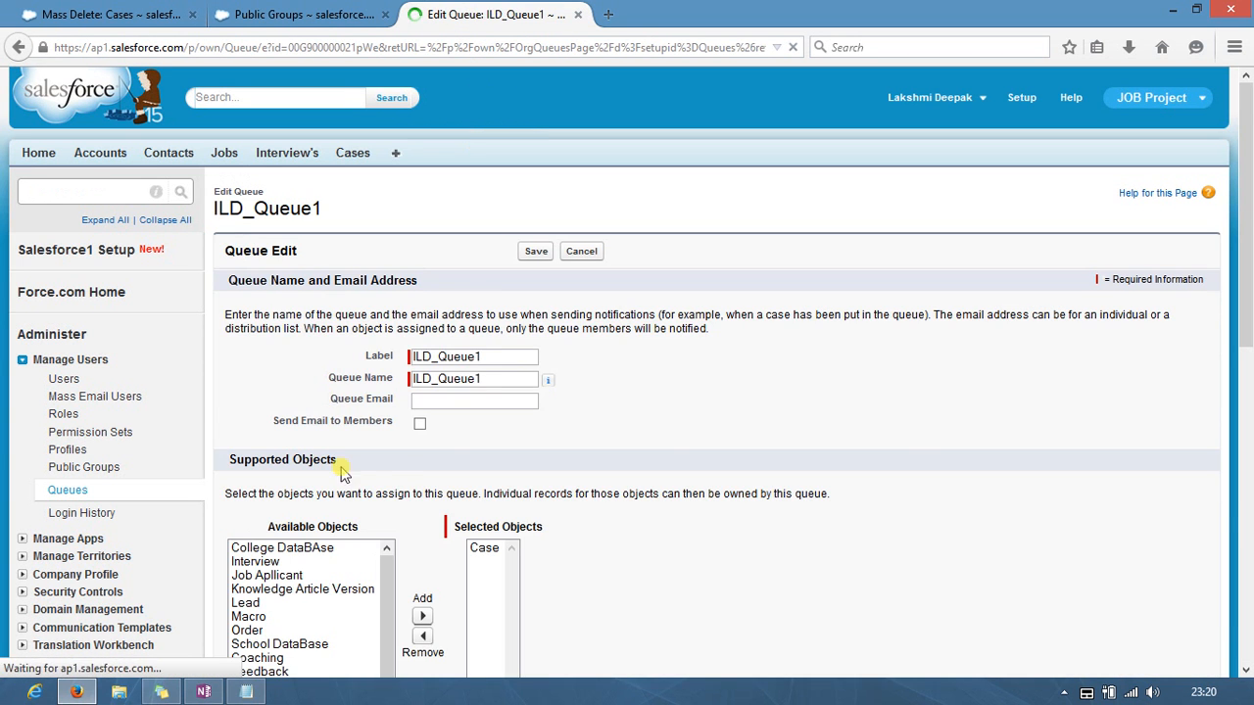
pyautogui.scroll(-5, 478, 406)
pyautogui.scroll(4, 316, 209)
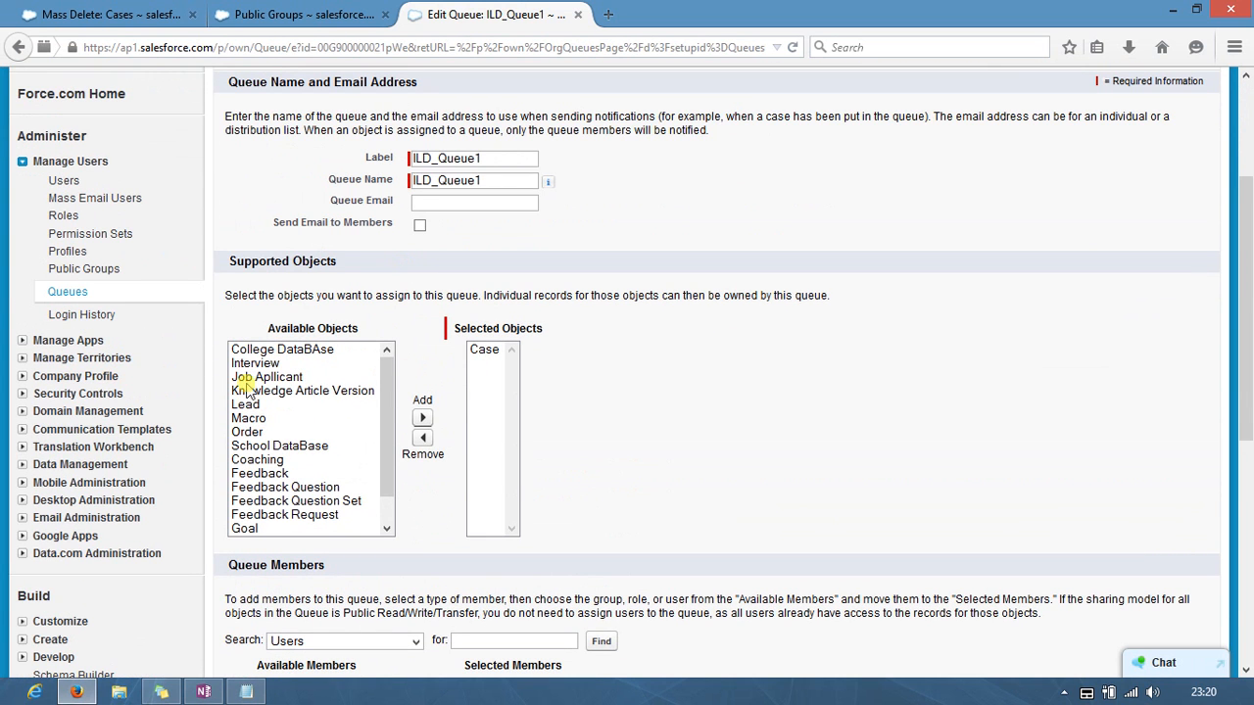
pyautogui.click(484, 350)
pyautogui.scroll(-7, 484, 358)
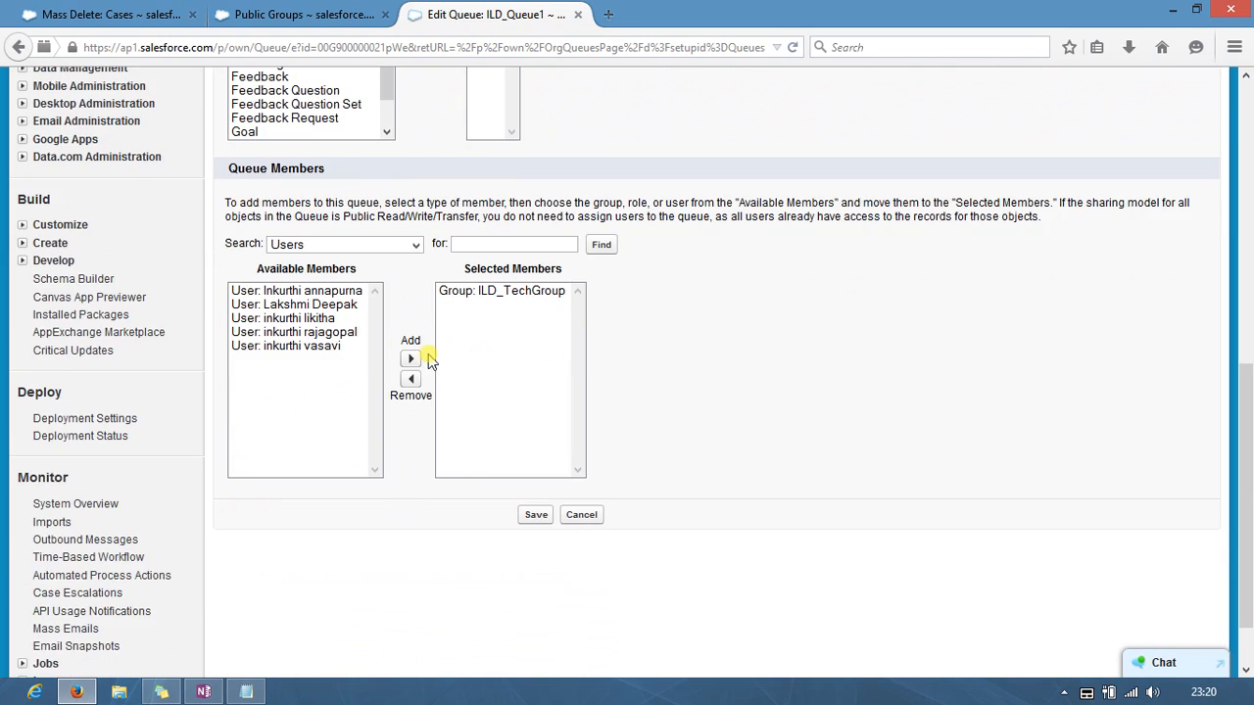
# Step: Remove ILD_TechGroup from the queue members, re-add it from Public Groups, and save
pyautogui.click(412, 247)
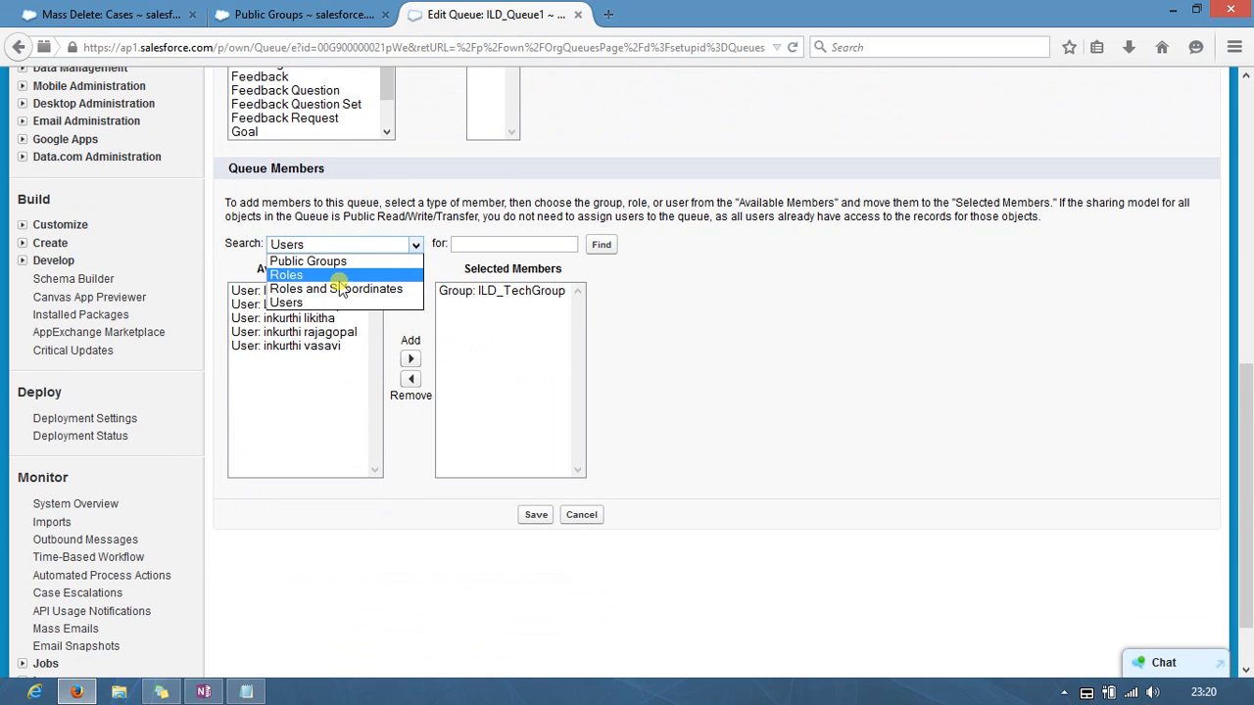
pyautogui.click(484, 316)
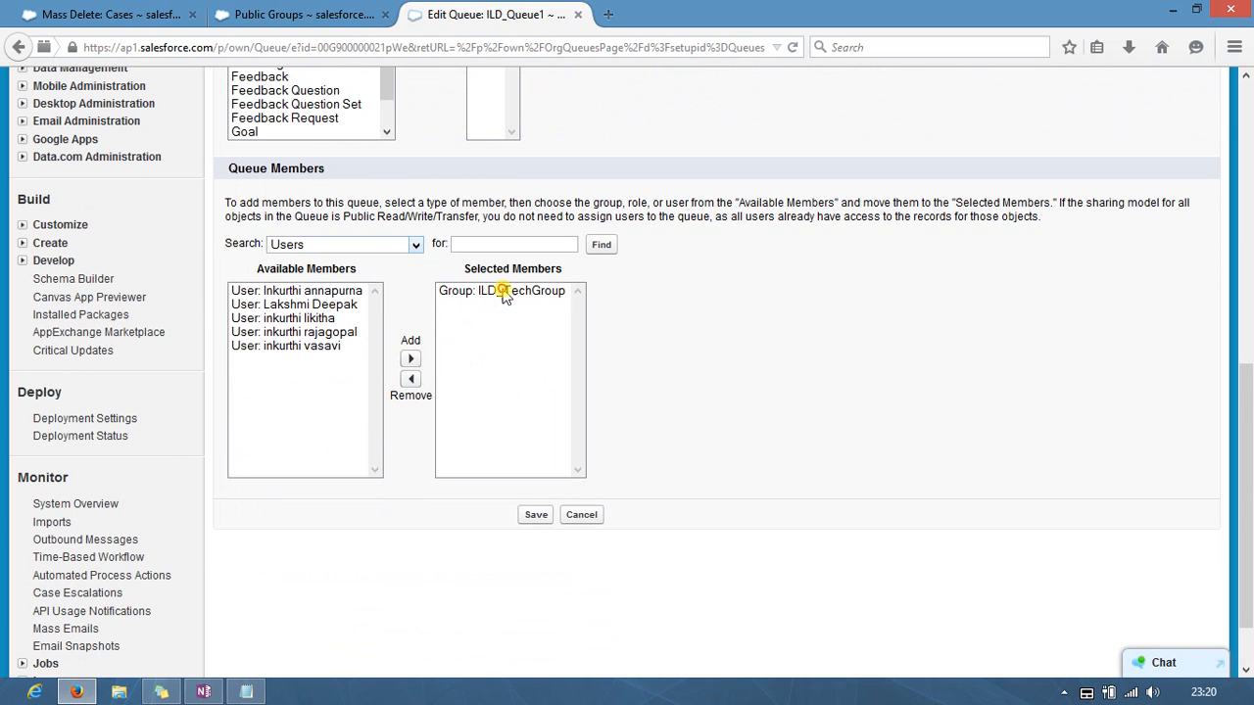
pyautogui.click(503, 292)
pyautogui.click(412, 378)
pyautogui.click(415, 245)
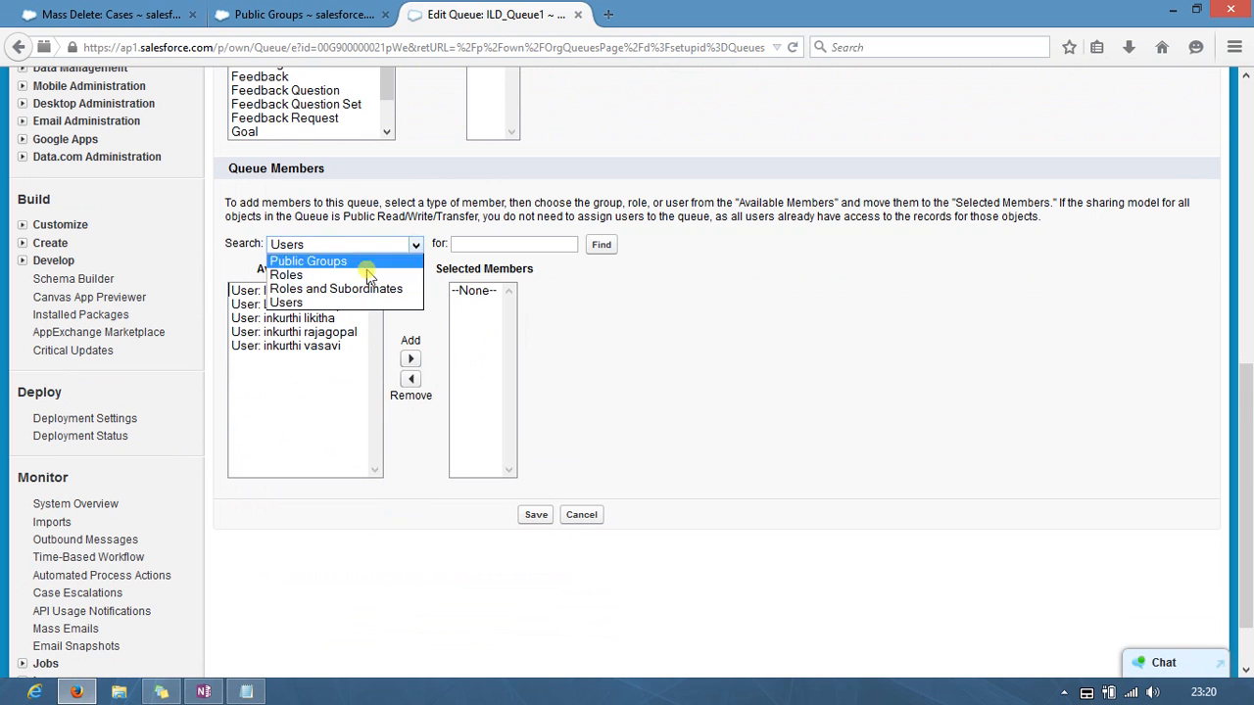
pyautogui.click(366, 290)
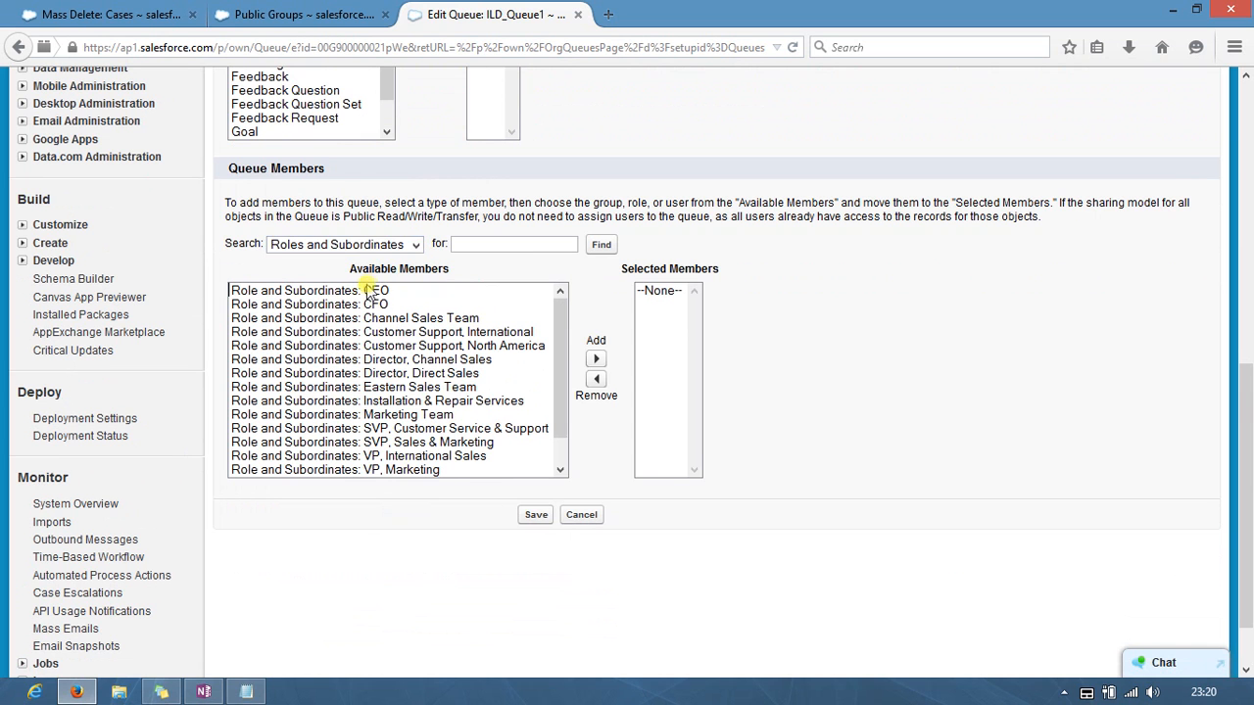
pyautogui.click(415, 245)
pyautogui.click(388, 262)
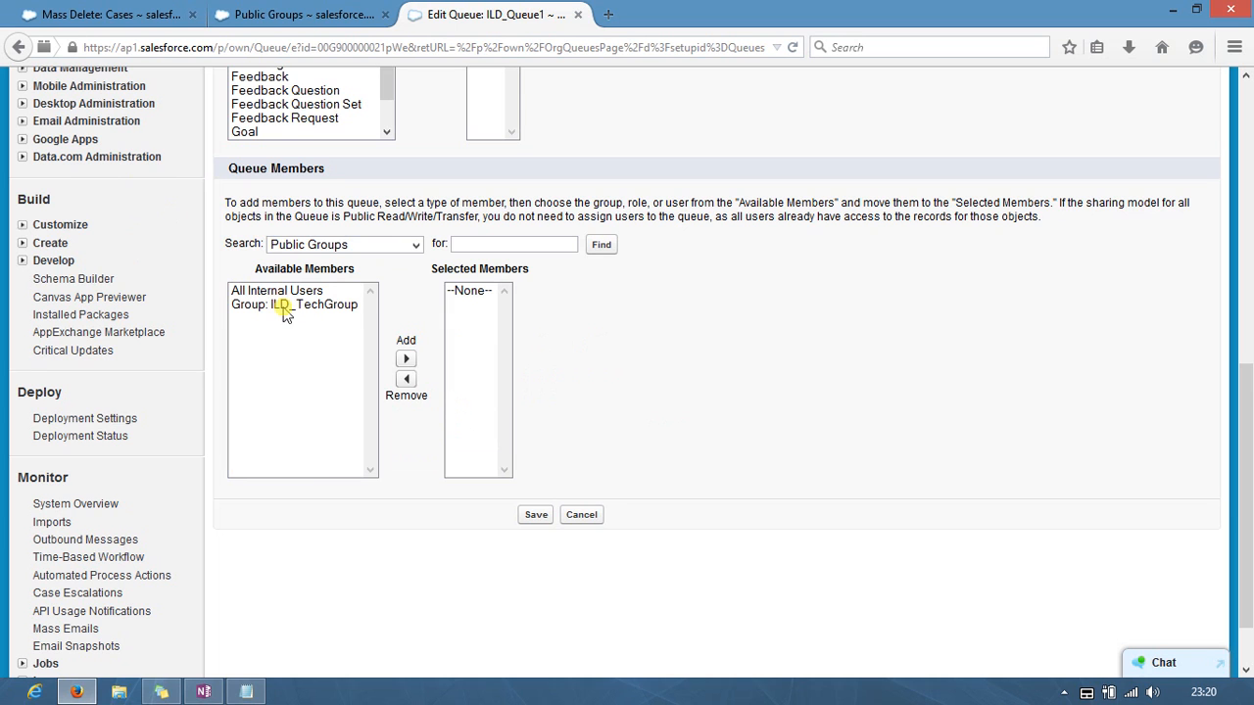
pyautogui.click(282, 305)
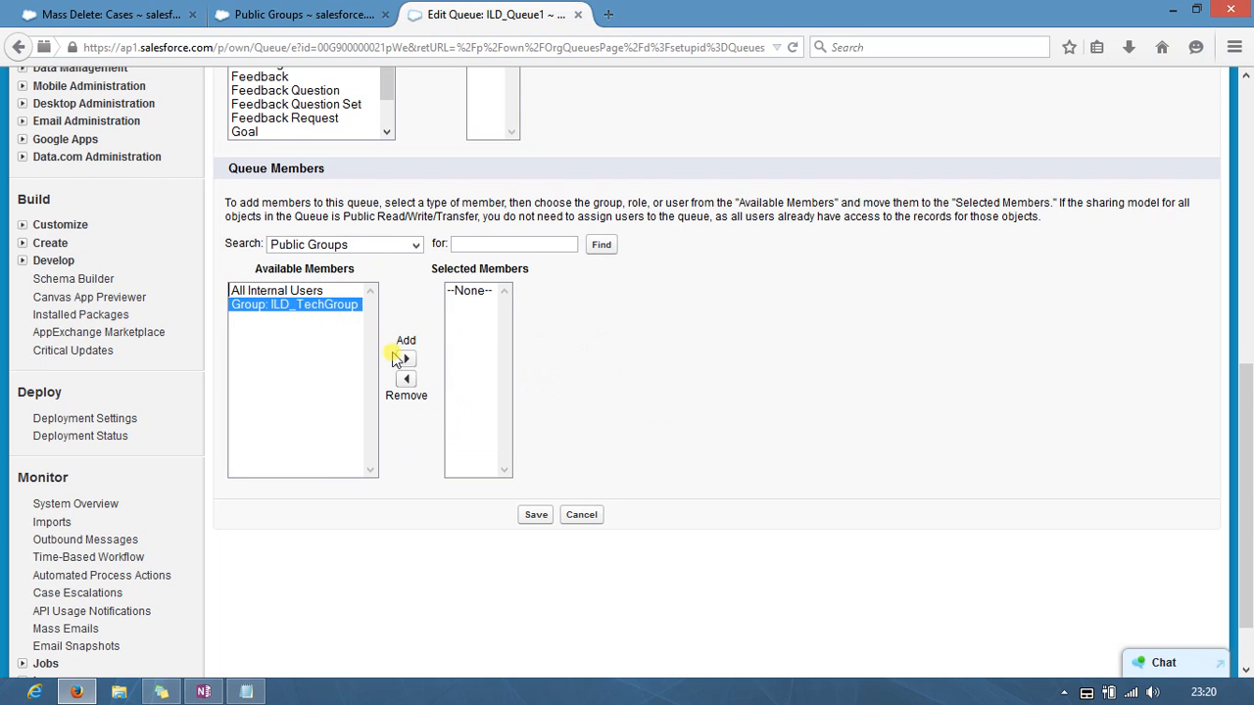
pyautogui.click(406, 358)
pyautogui.click(536, 514)
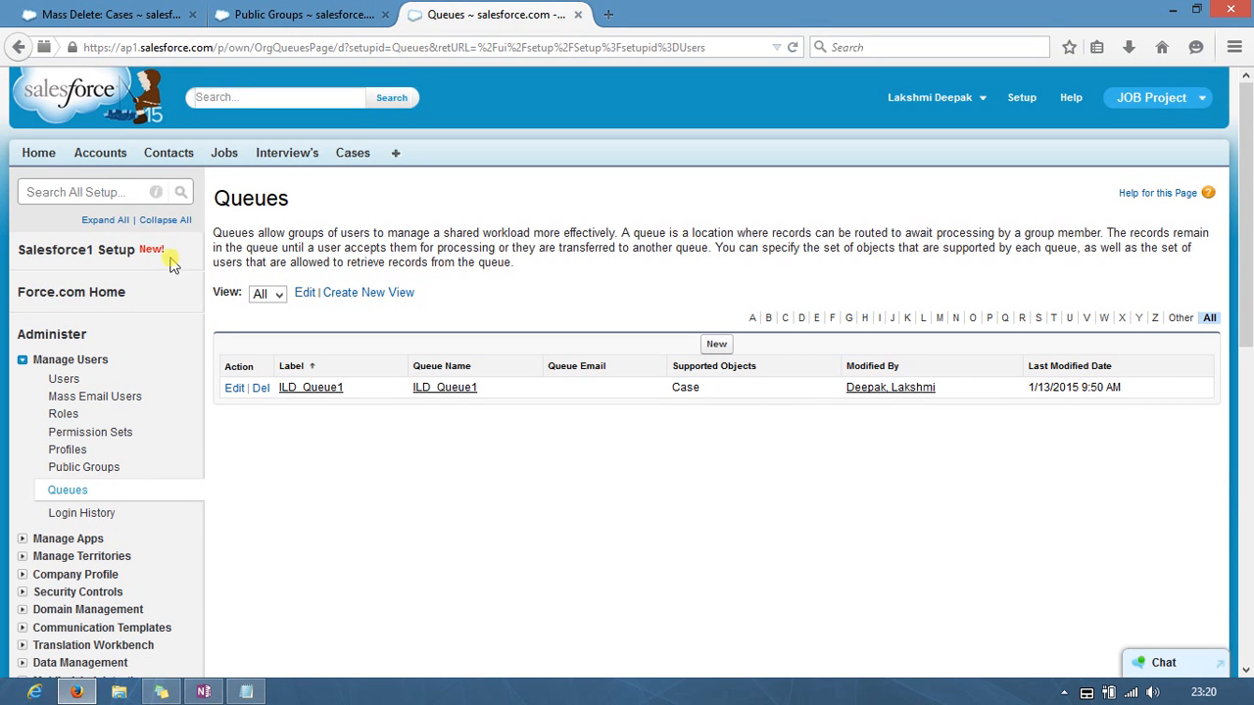
# Step: Open the Phone entry of case assignment rule ILD_1 for editing via Quick Find 'ass'
pyautogui.click(80, 194)
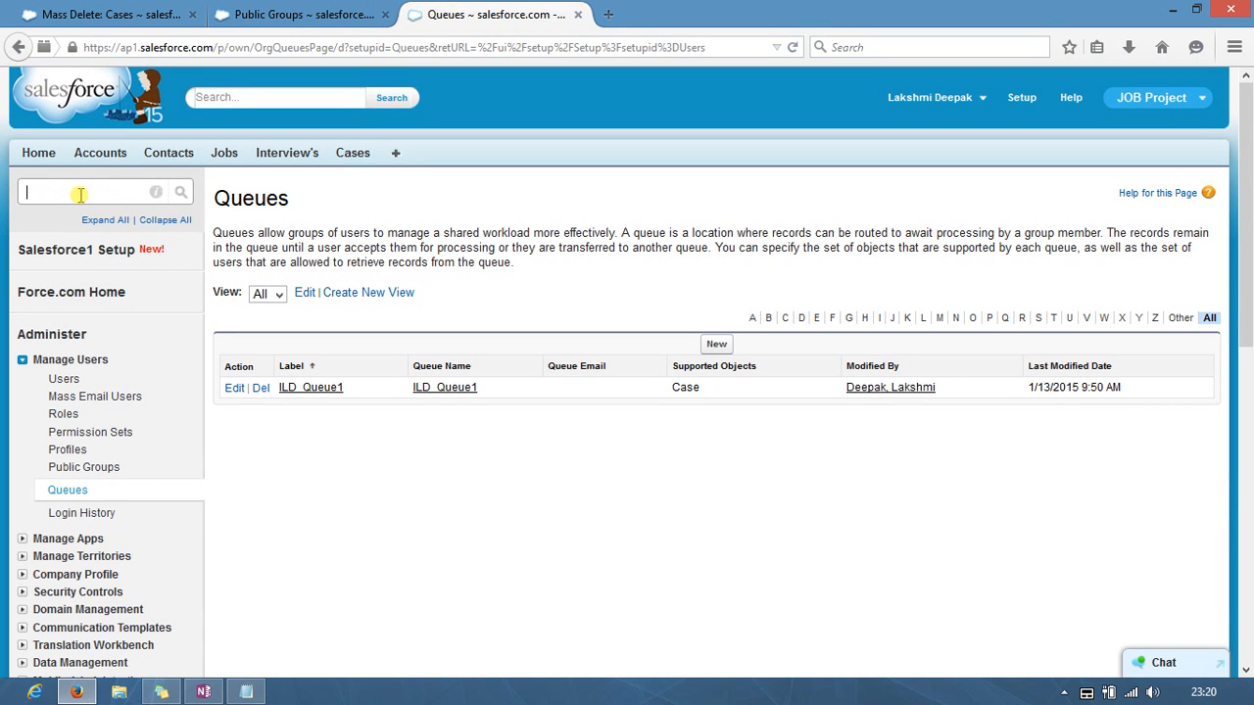
pyautogui.write('ass')
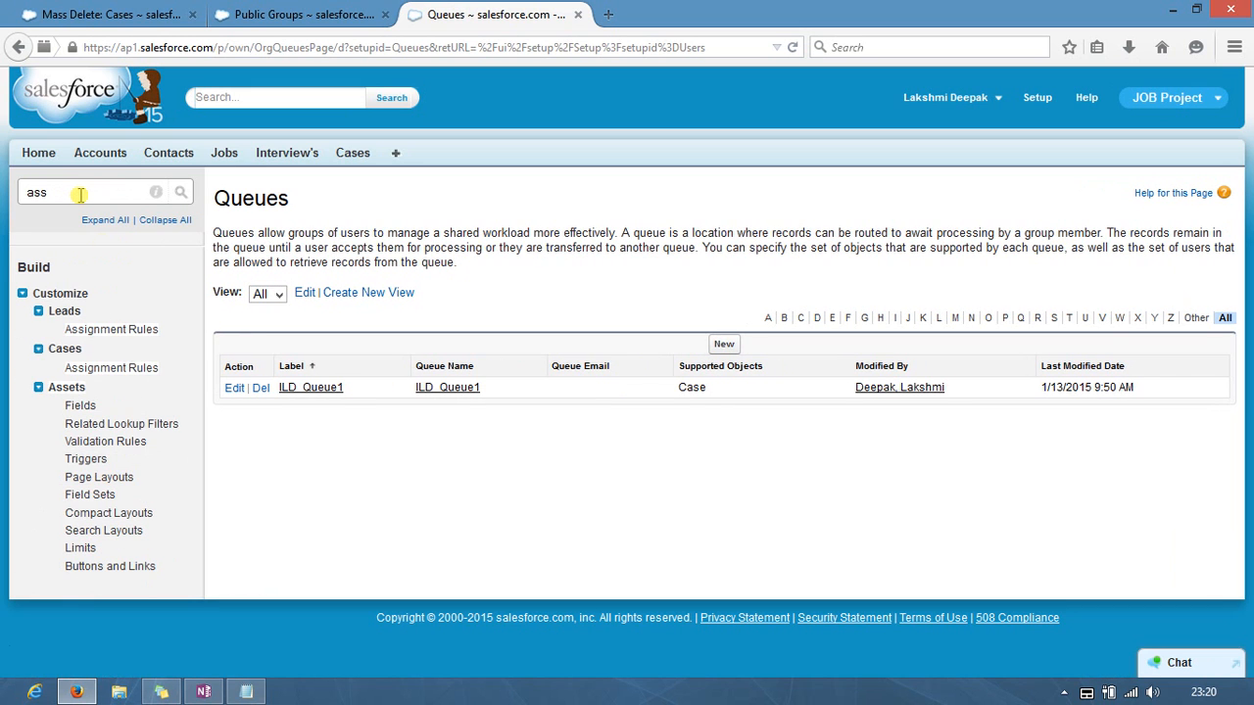
pyautogui.click(128, 369)
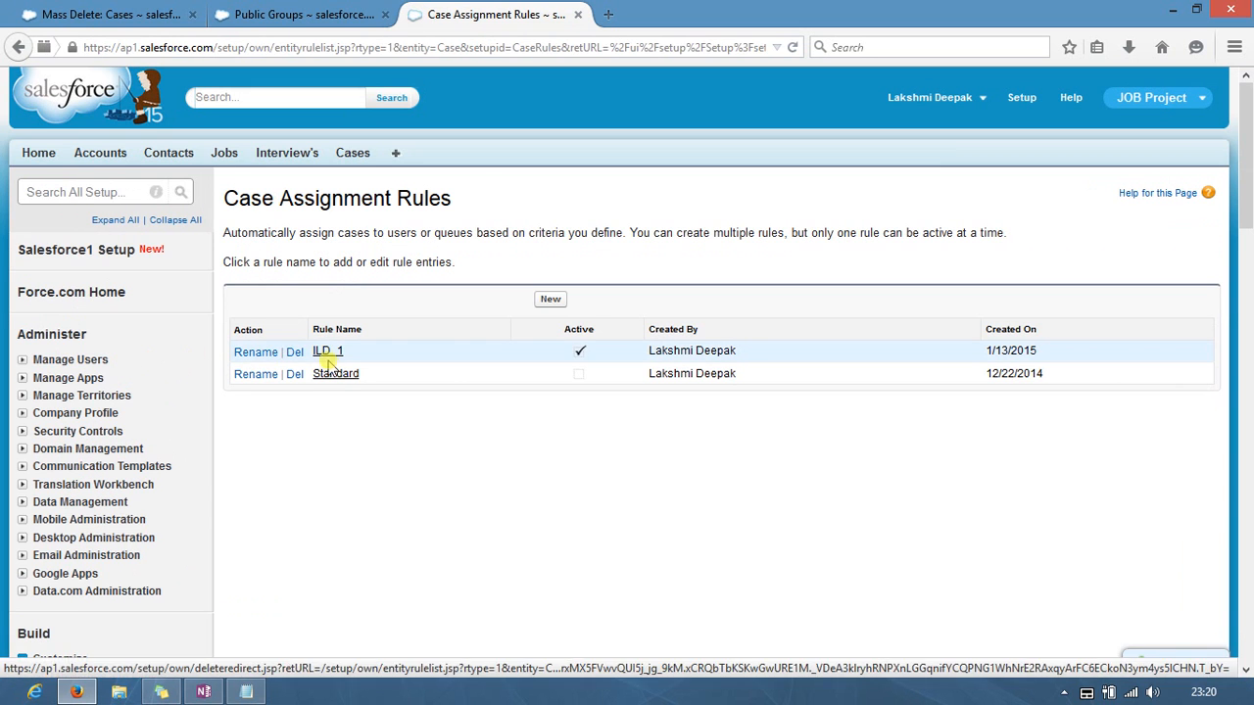
pyautogui.click(323, 355)
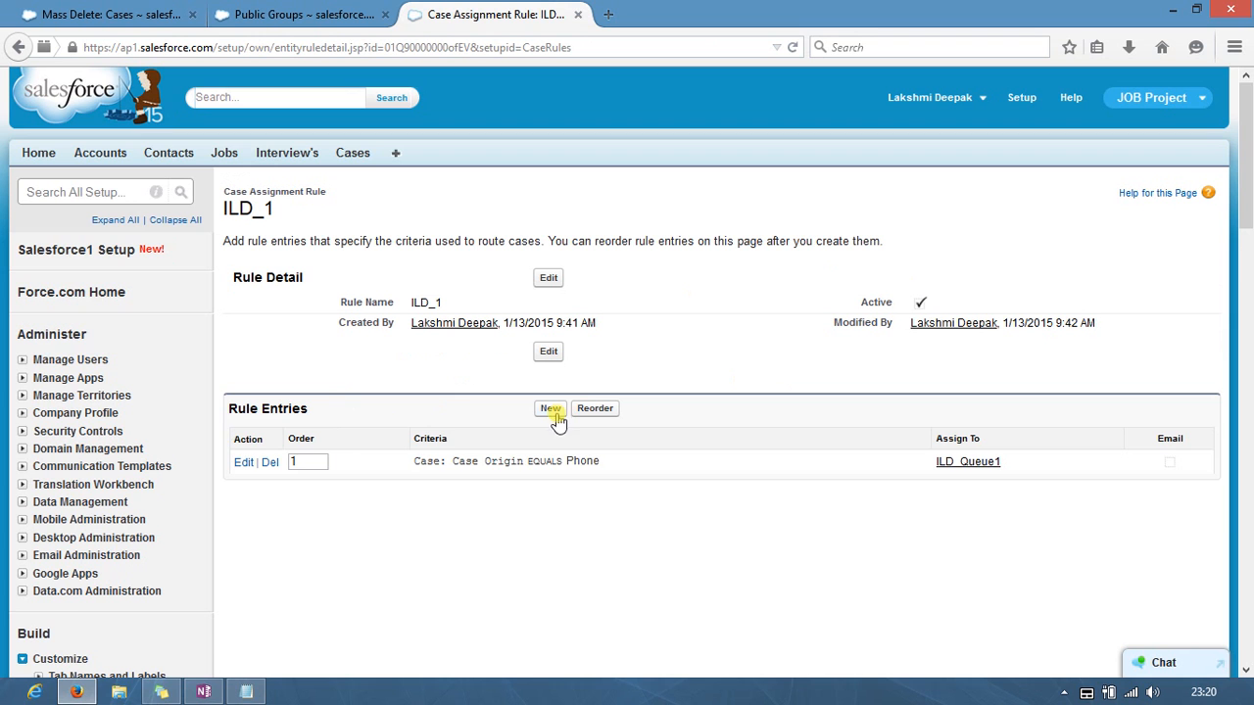
pyautogui.click(243, 462)
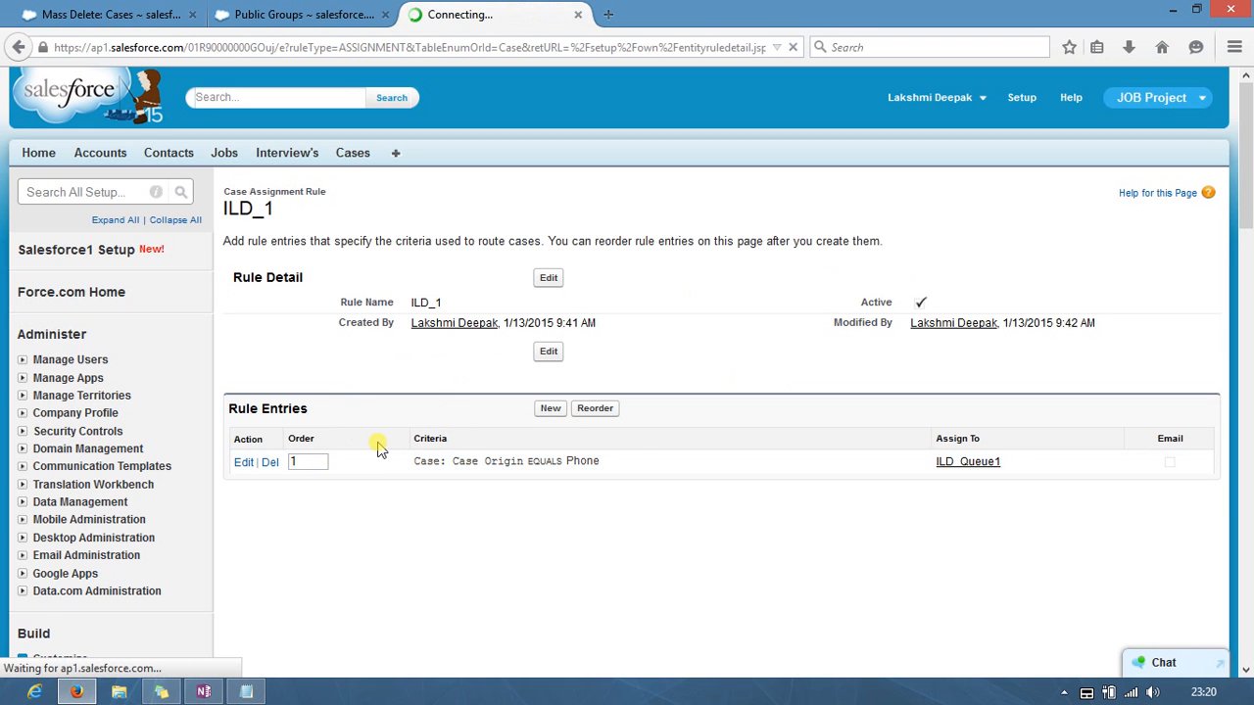
# Step: Set the entry's criterion to Case: Case Origin equals Phone
pyautogui.click(455, 306)
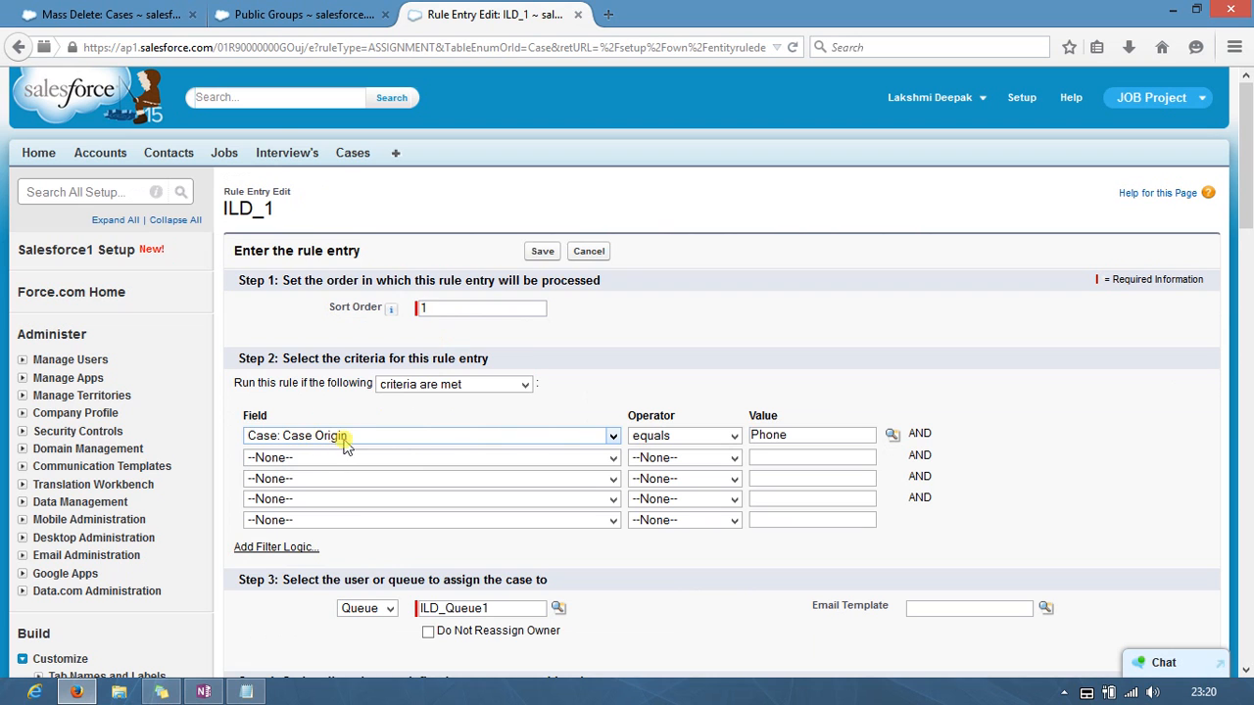
pyautogui.click(416, 437)
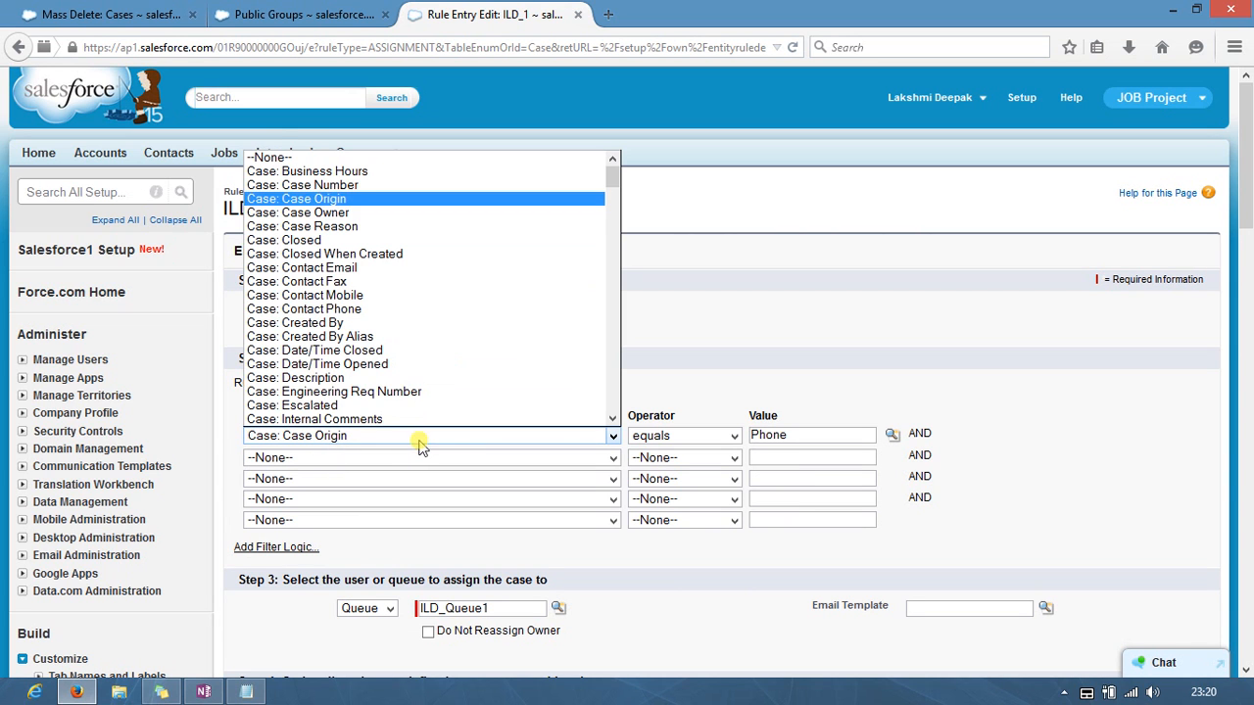
pyautogui.click(327, 201)
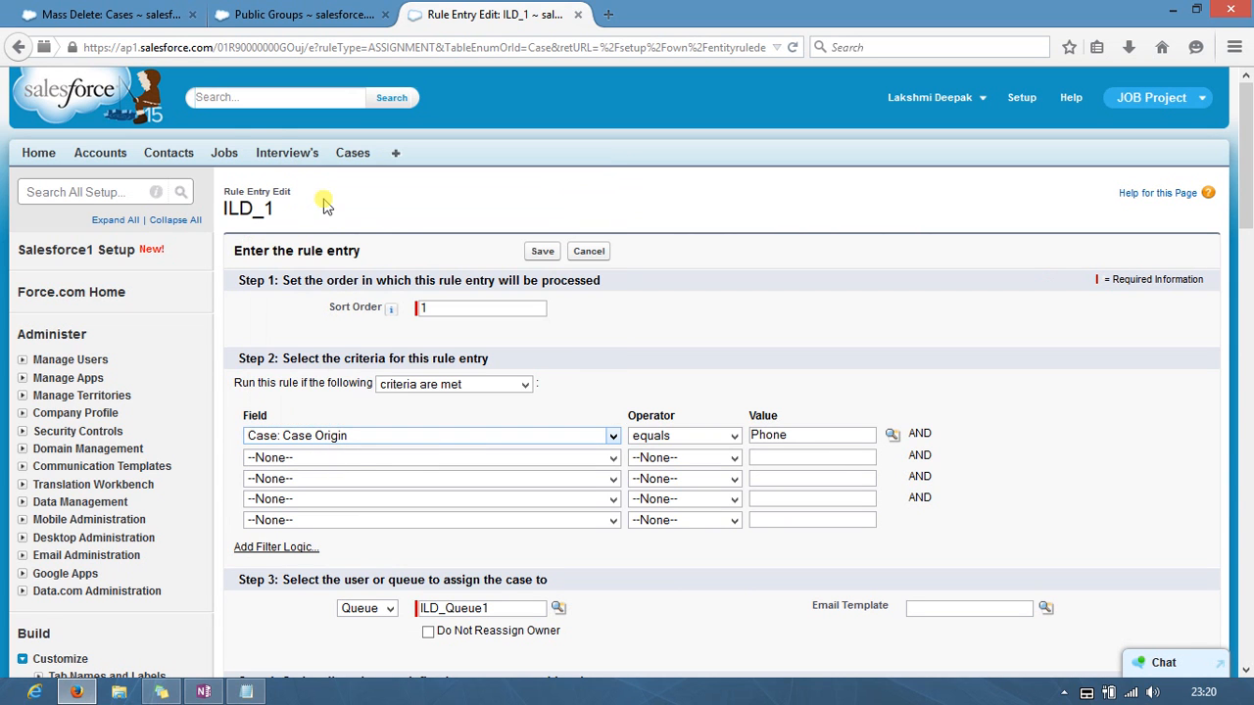
pyautogui.click(672, 437)
pyautogui.click(674, 440)
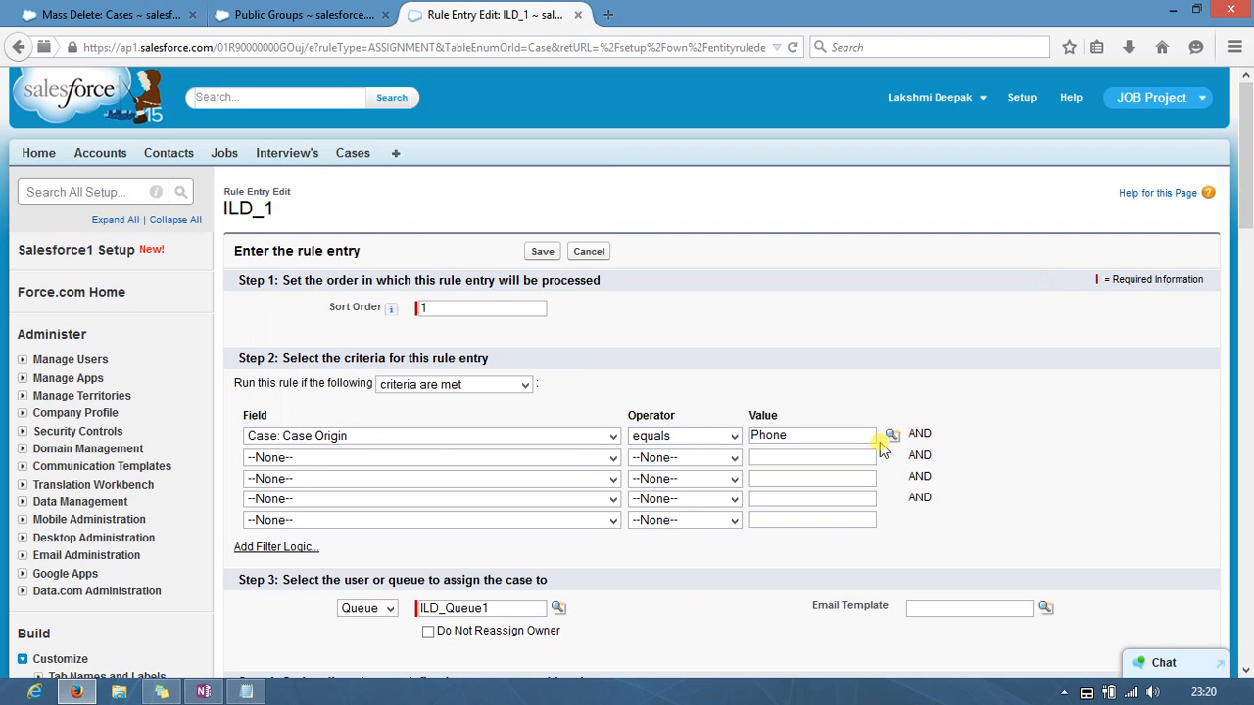
pyautogui.click(891, 435)
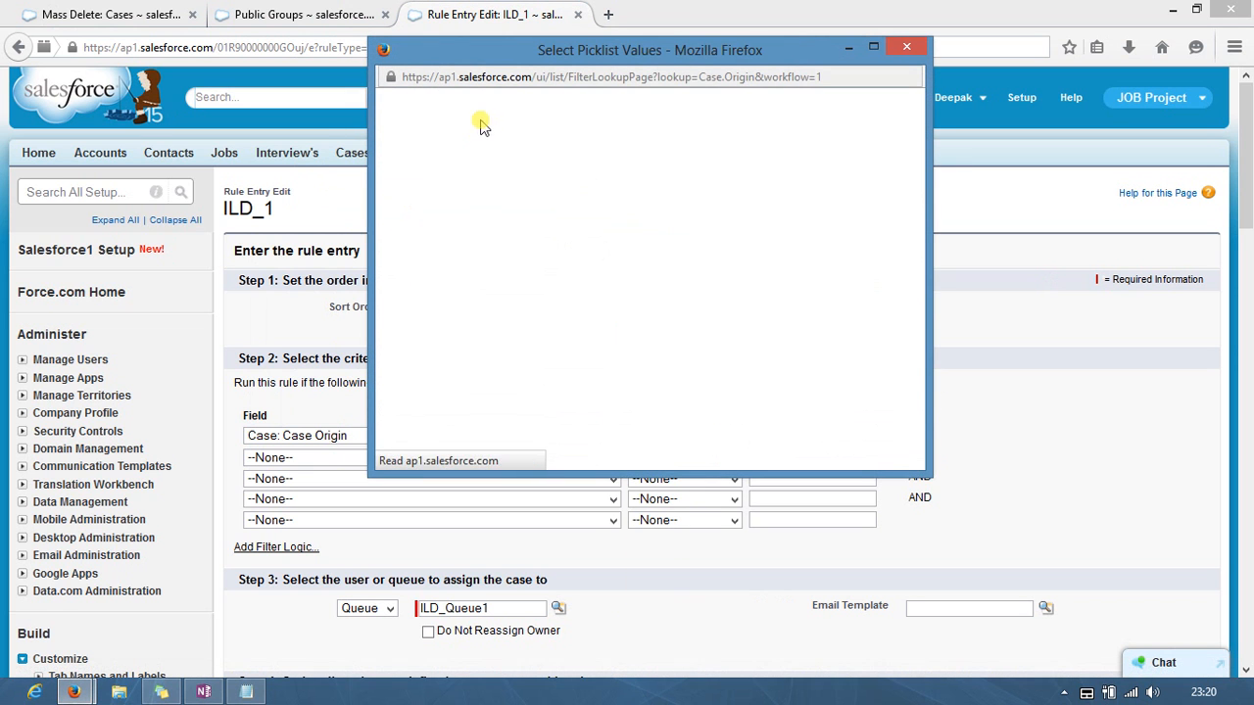
pyautogui.click(400, 213)
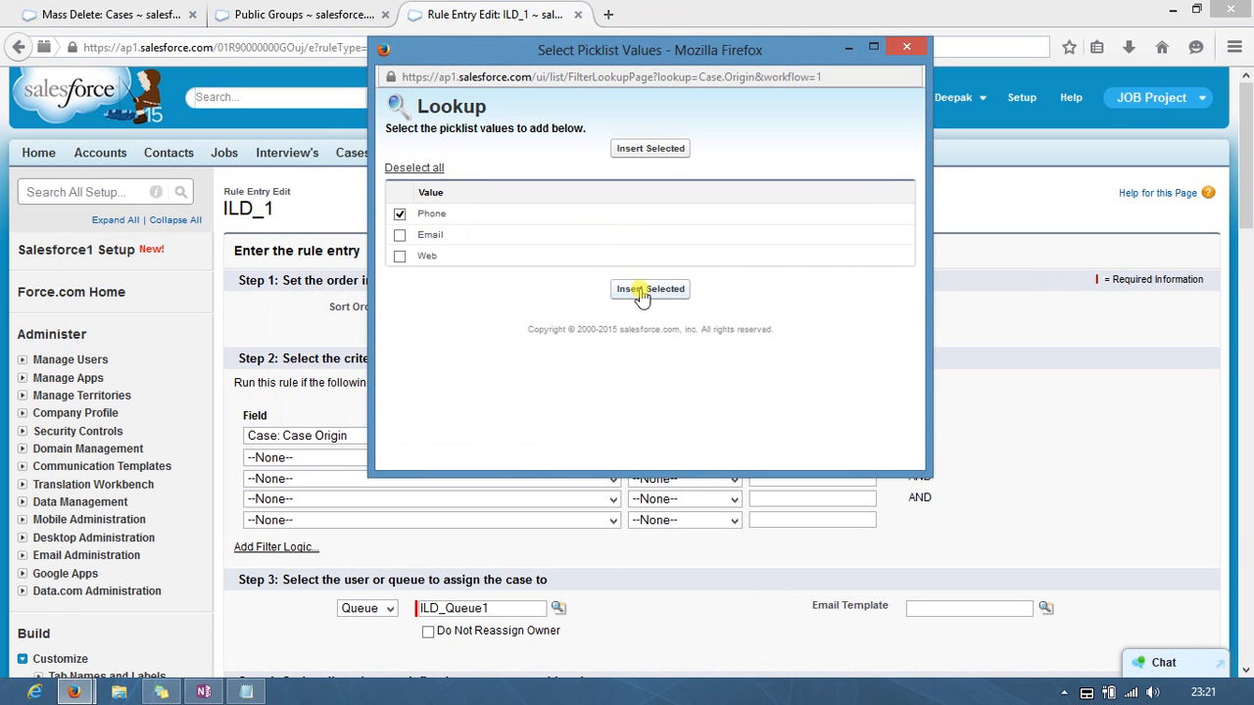
pyautogui.click(632, 291)
pyautogui.scroll(-5, 901, 421)
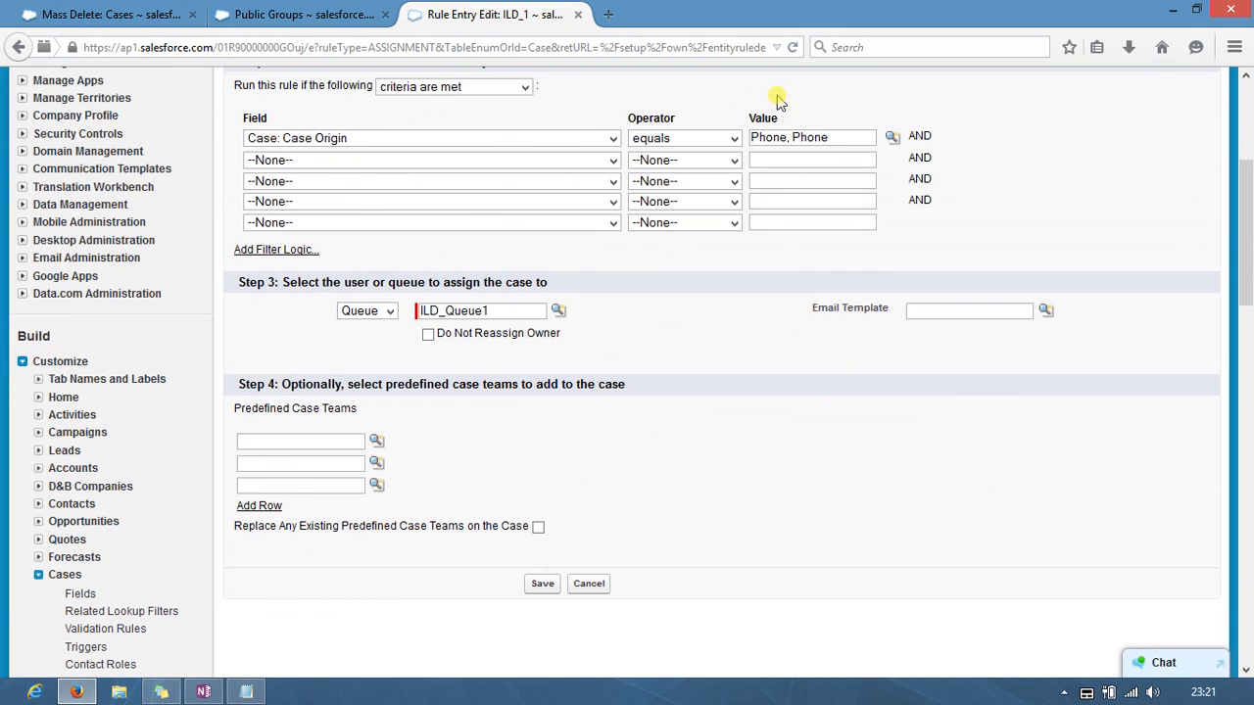
# Step: Explore assignee lookups, briefly switching the assignee type to User and browsing recent users
pyautogui.click(559, 311)
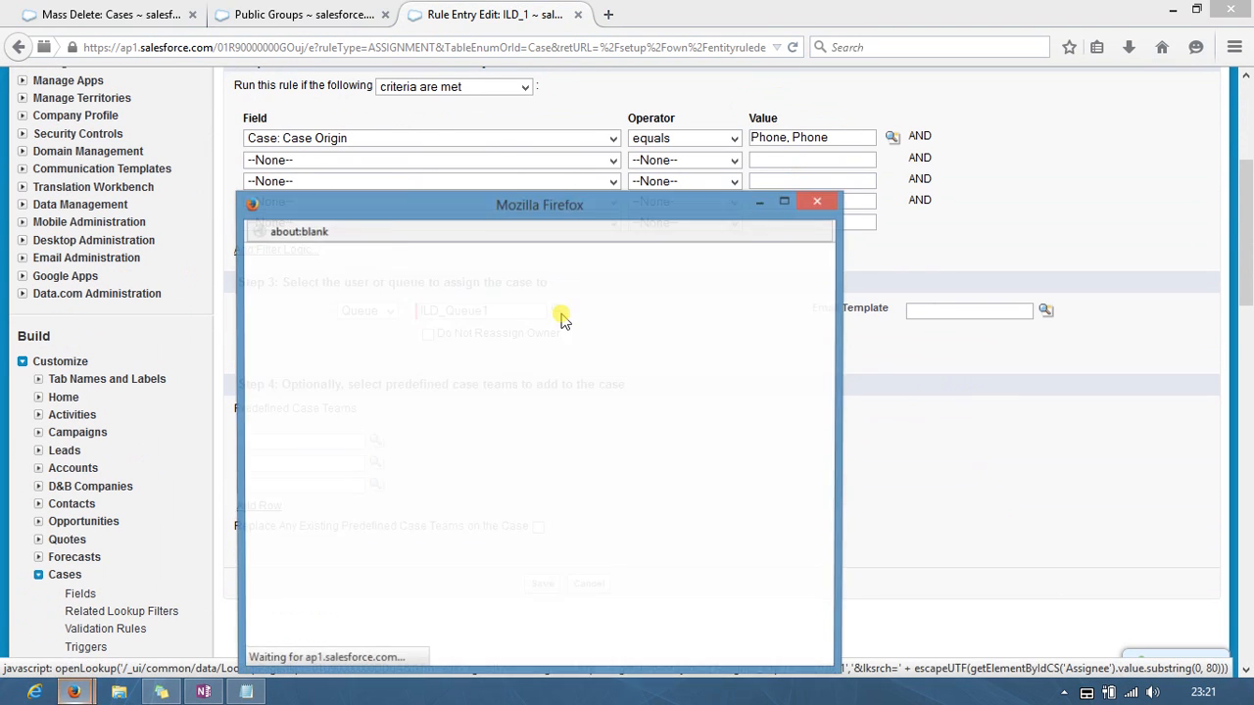
pyautogui.click(391, 314)
pyautogui.click(387, 311)
pyautogui.click(372, 329)
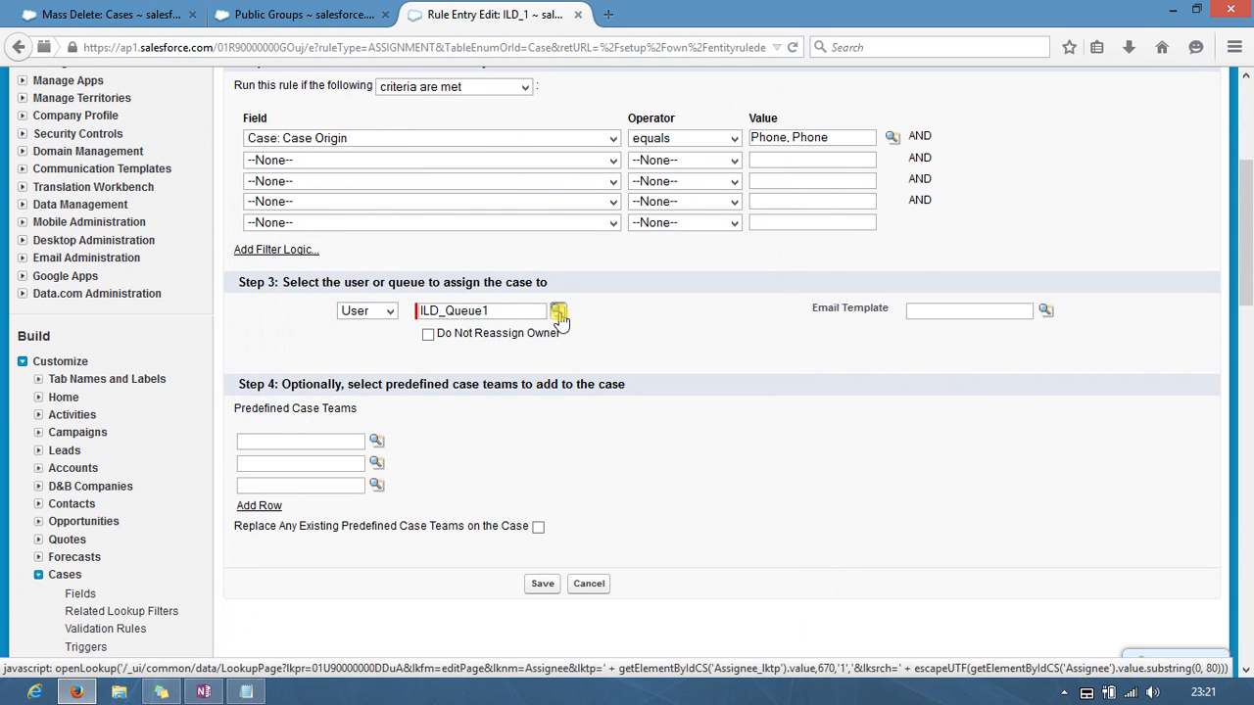
pyautogui.click(556, 314)
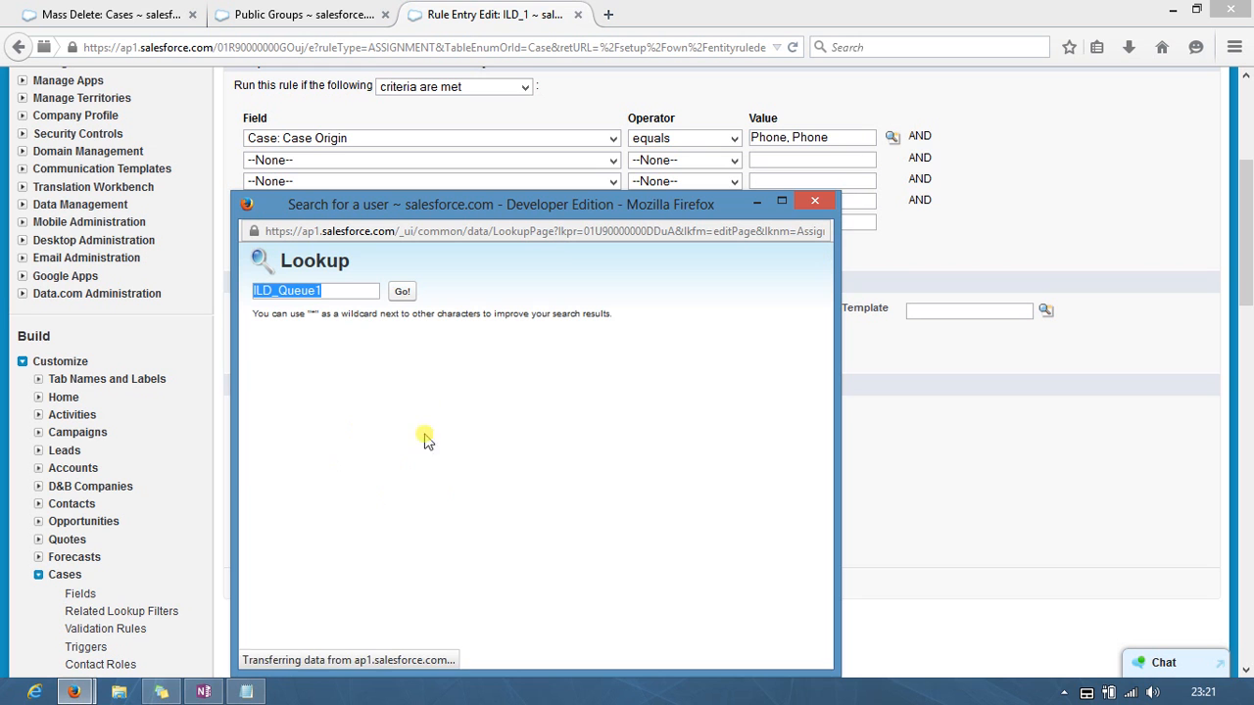
pyautogui.press('BackSpace')
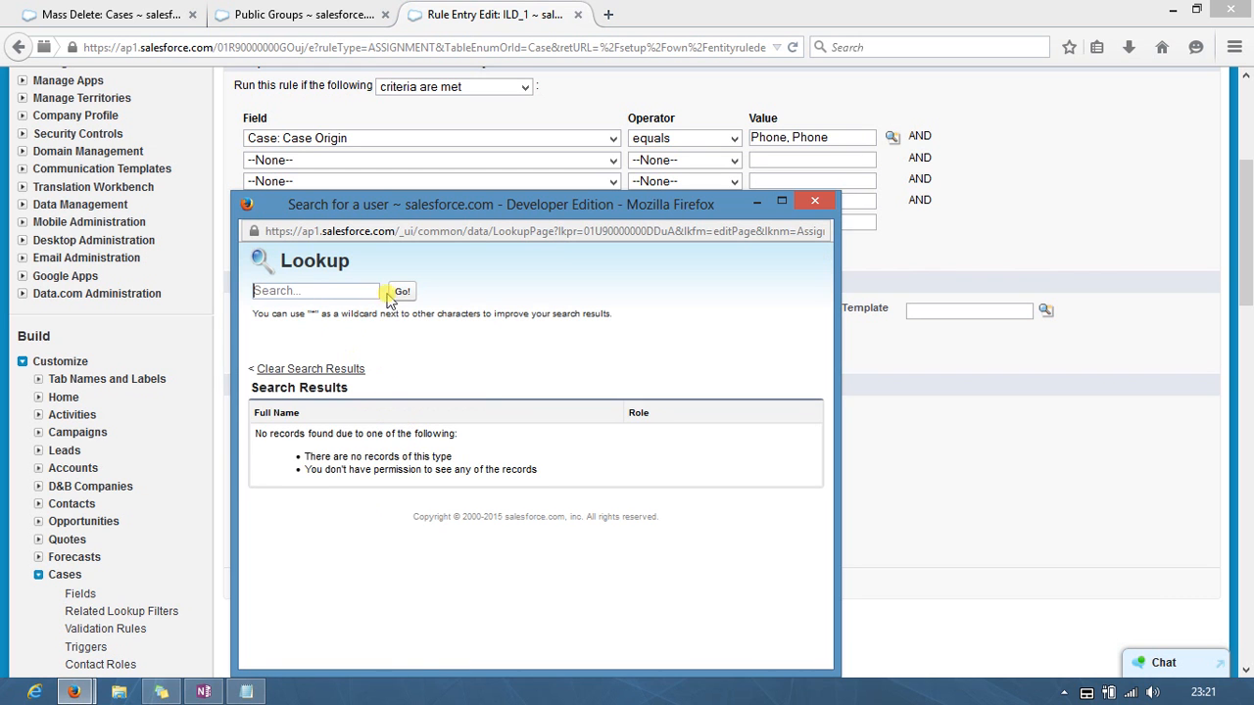
pyautogui.click(401, 292)
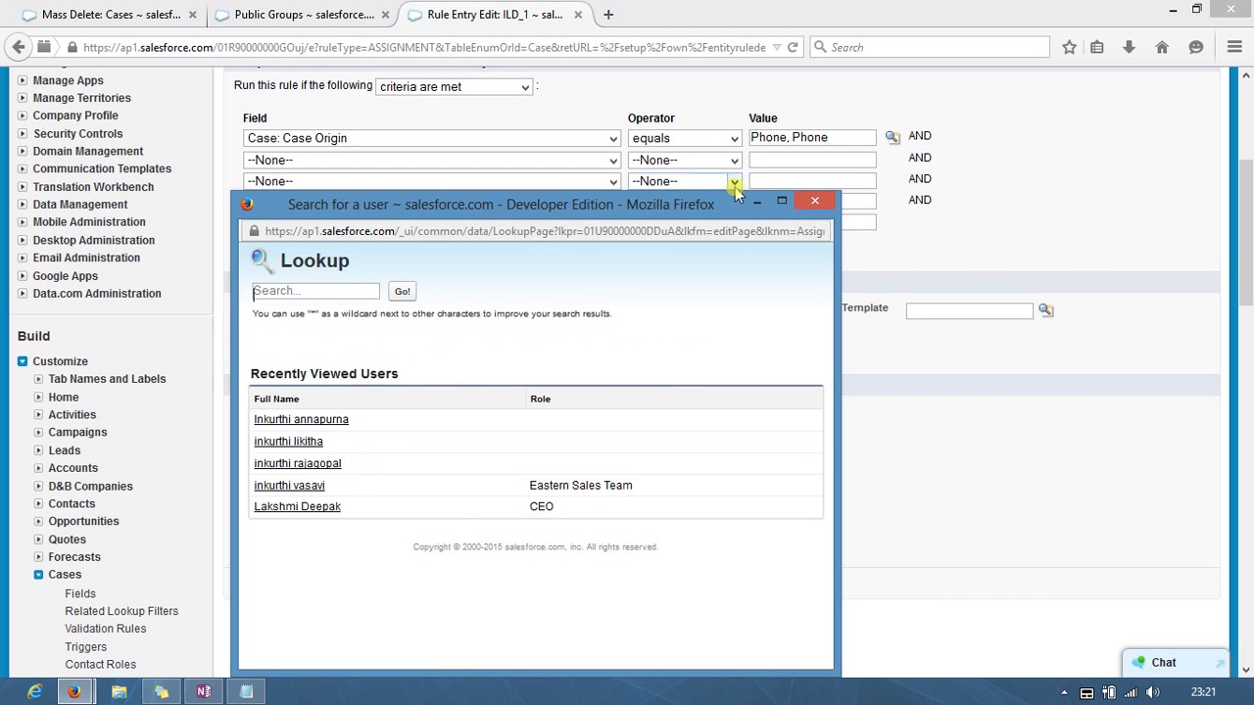
pyautogui.click(814, 200)
# Step: Set the assignee back to Queue ILD_Queue1 and save the rule entry
pyautogui.click(390, 310)
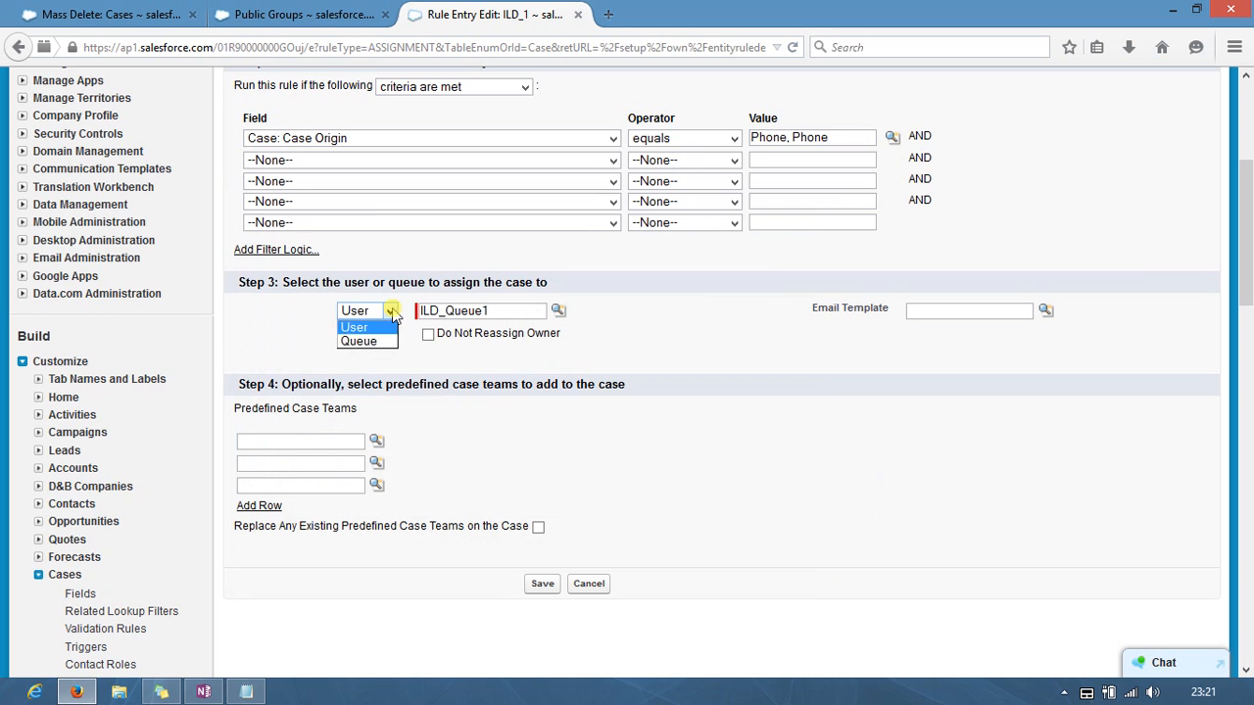
pyautogui.click(375, 342)
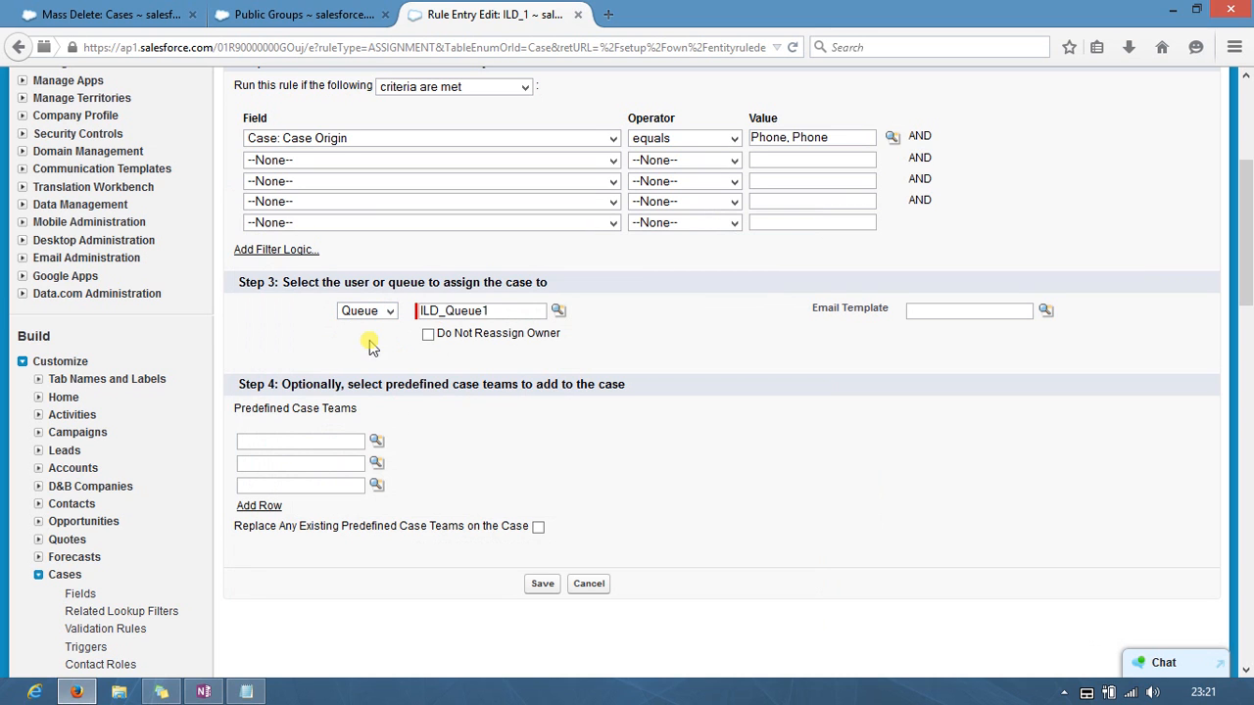
pyautogui.click(557, 313)
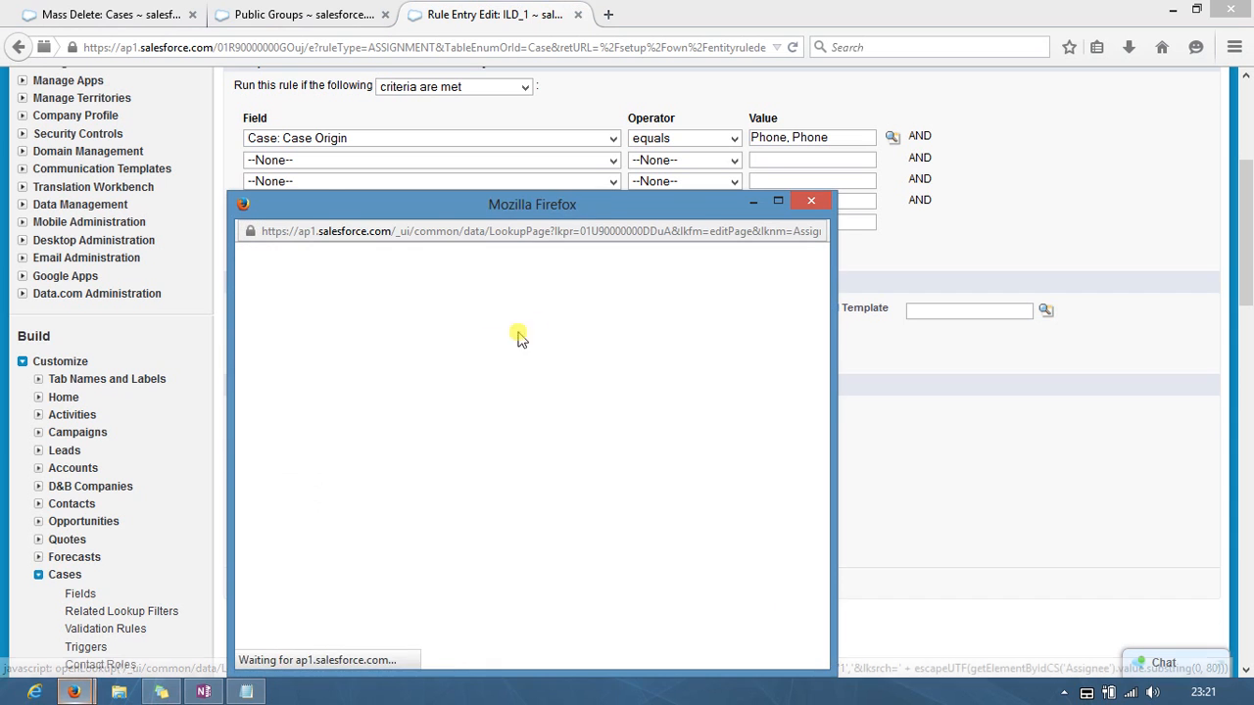
pyautogui.click(294, 433)
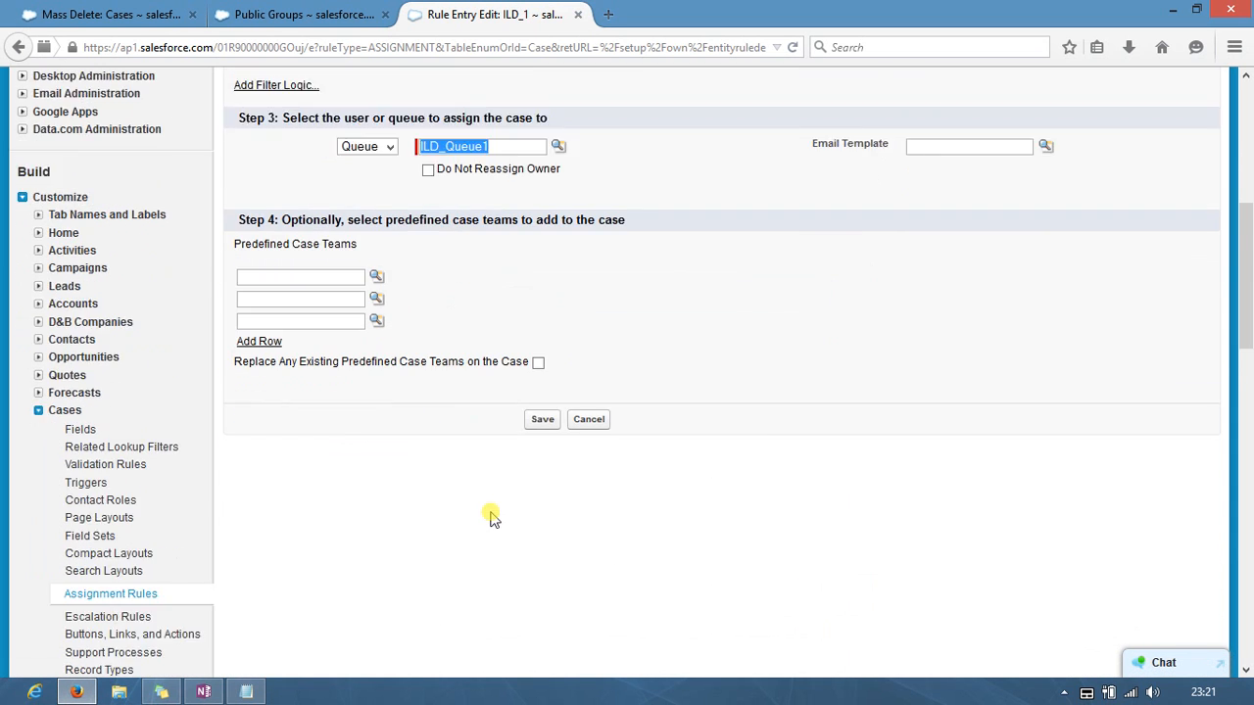
pyautogui.scroll(-3, 490, 515)
pyautogui.click(541, 288)
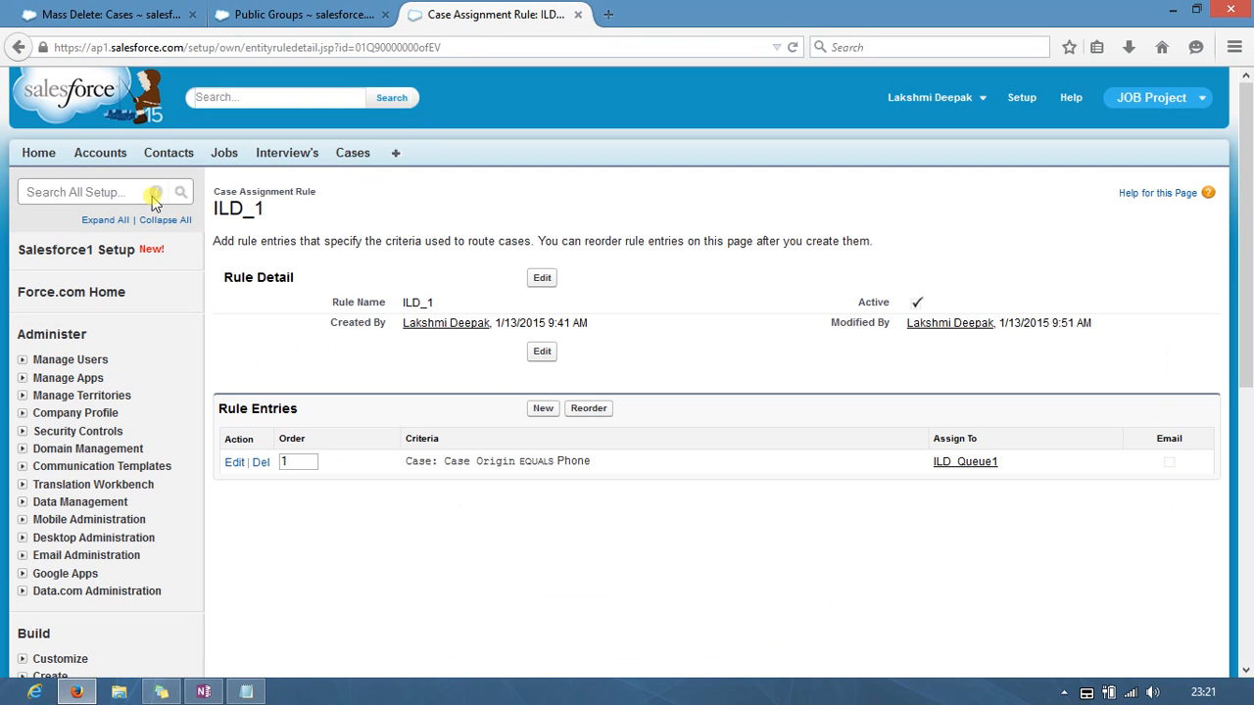
# Step: Find Sharing Settings with 'sha' and save the organization-wide defaults with Case left Private
pyautogui.click(133, 189)
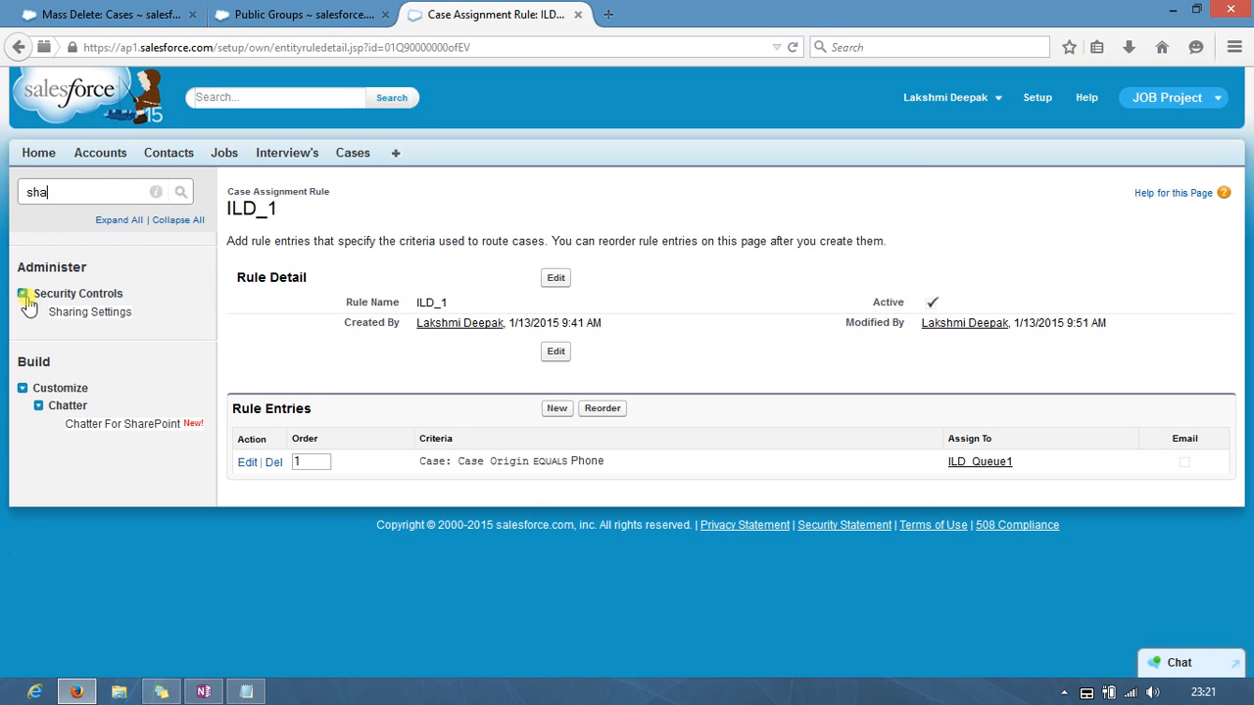
pyautogui.click(84, 323)
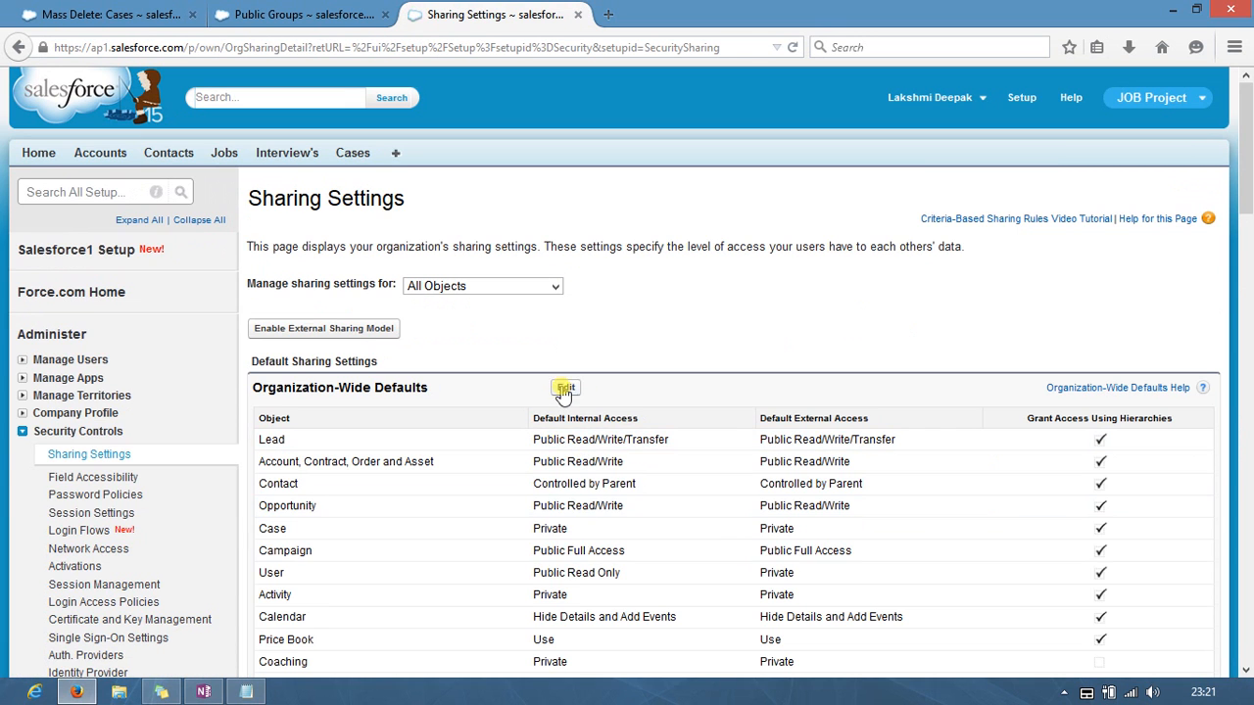
pyautogui.click(568, 389)
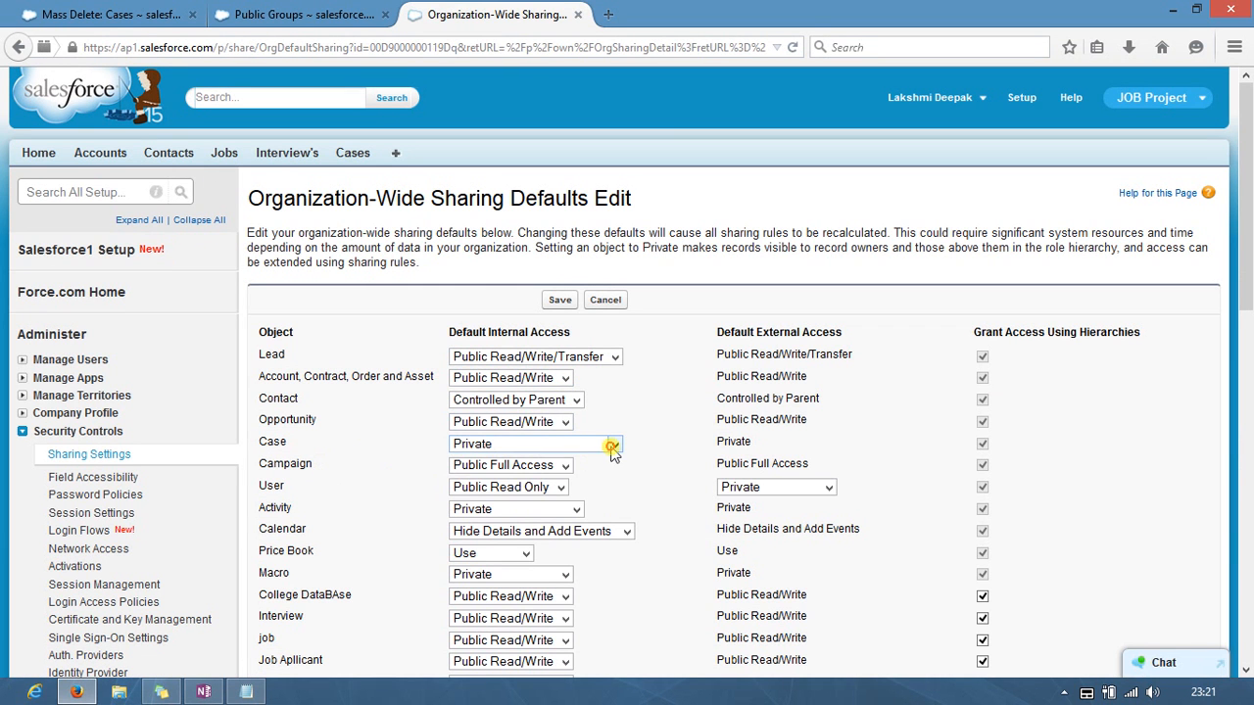
pyautogui.click(609, 444)
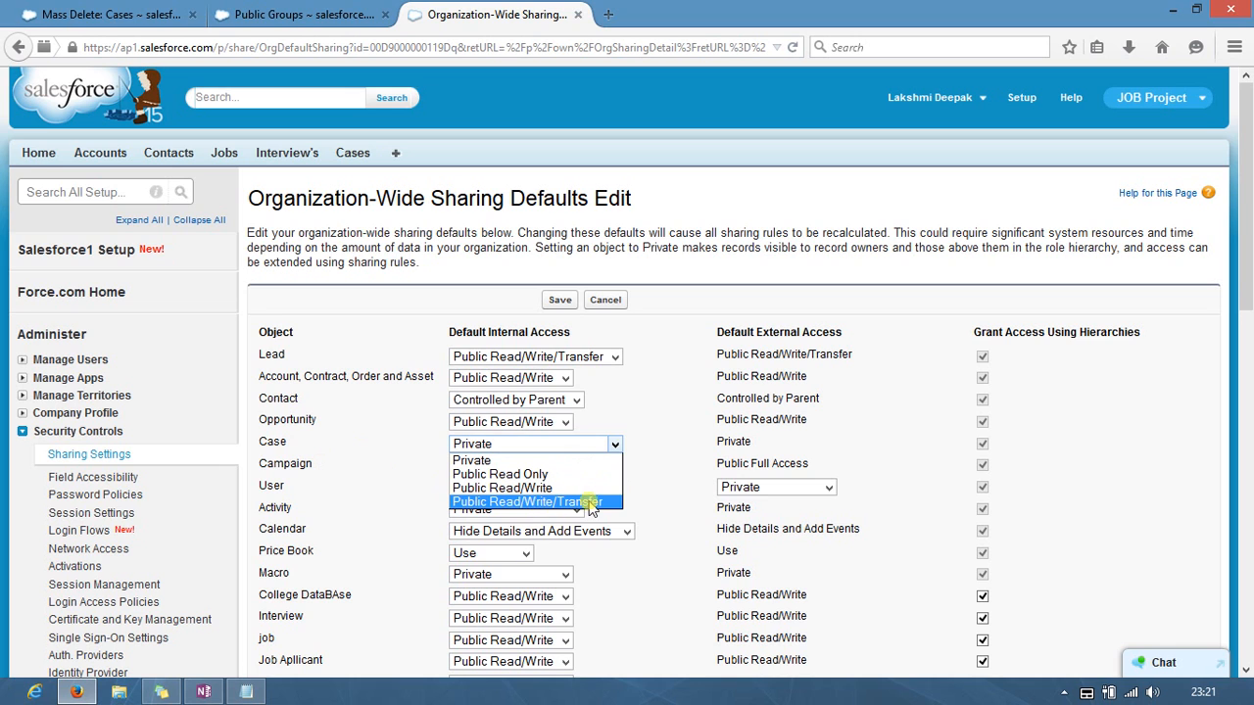
pyautogui.click(499, 461)
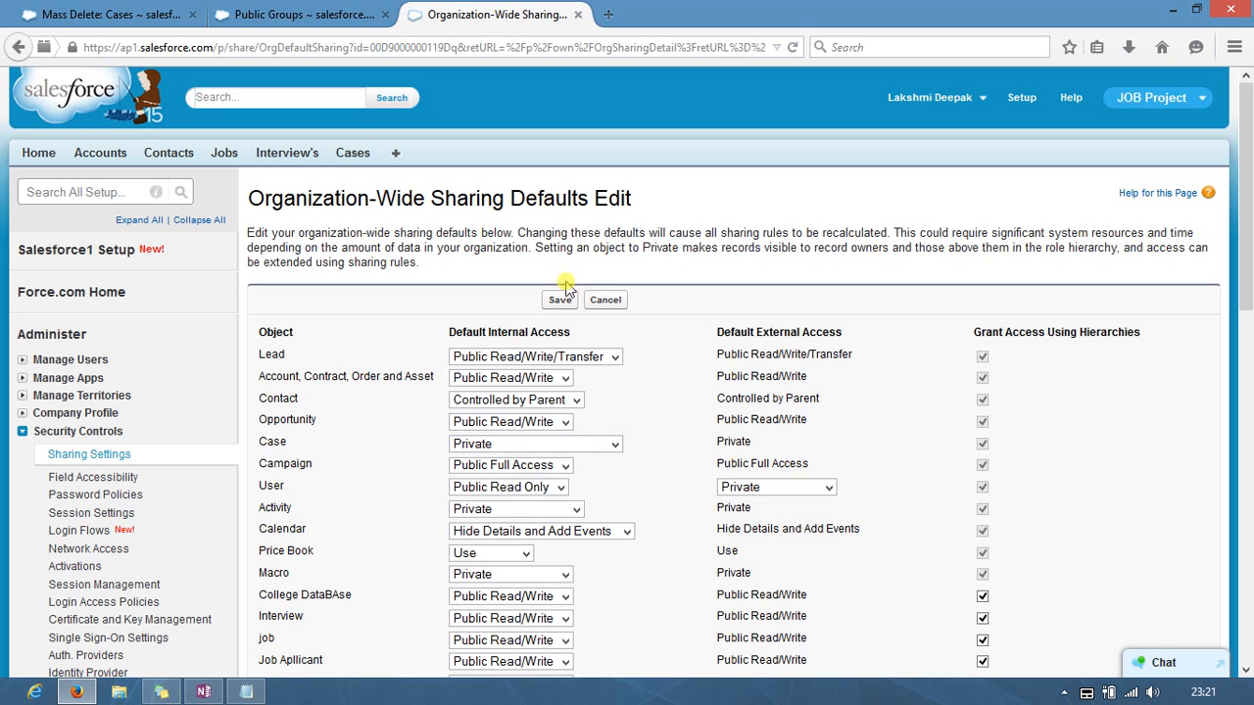
pyautogui.click(559, 303)
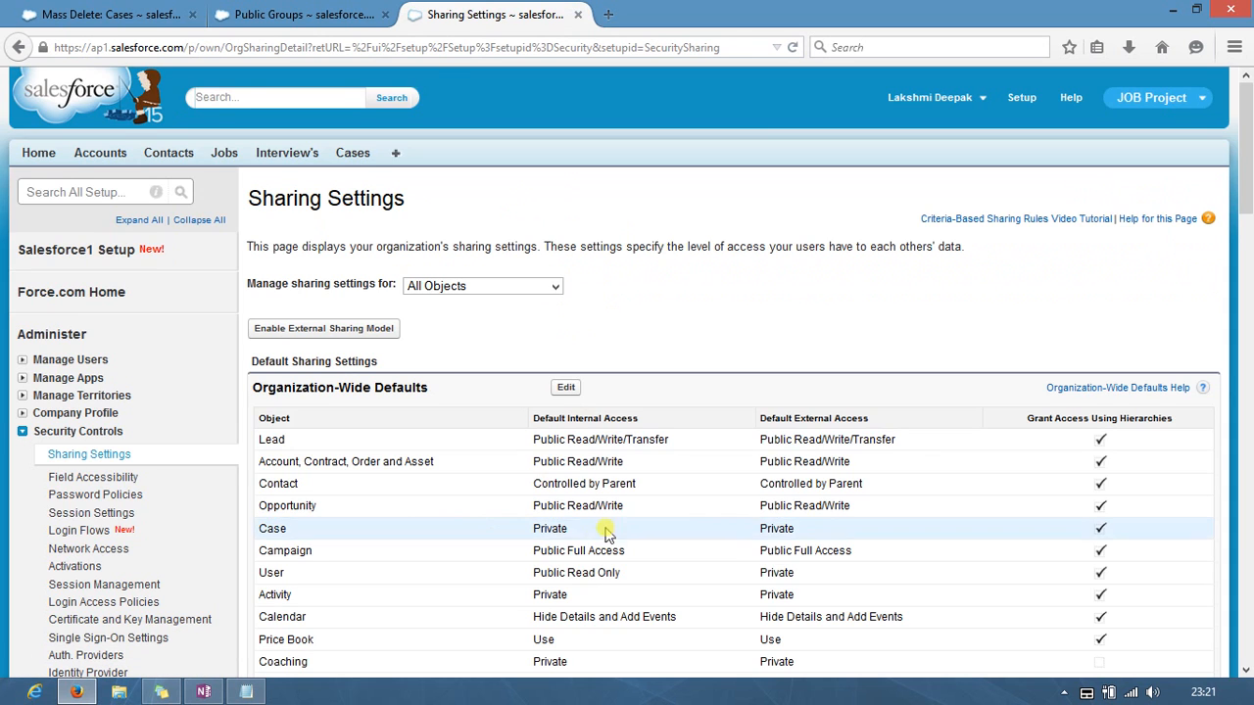
# Step: Close the extra setup tabs and start a new case with a United Oil & Gas Corp. contact
pyautogui.click(578, 15)
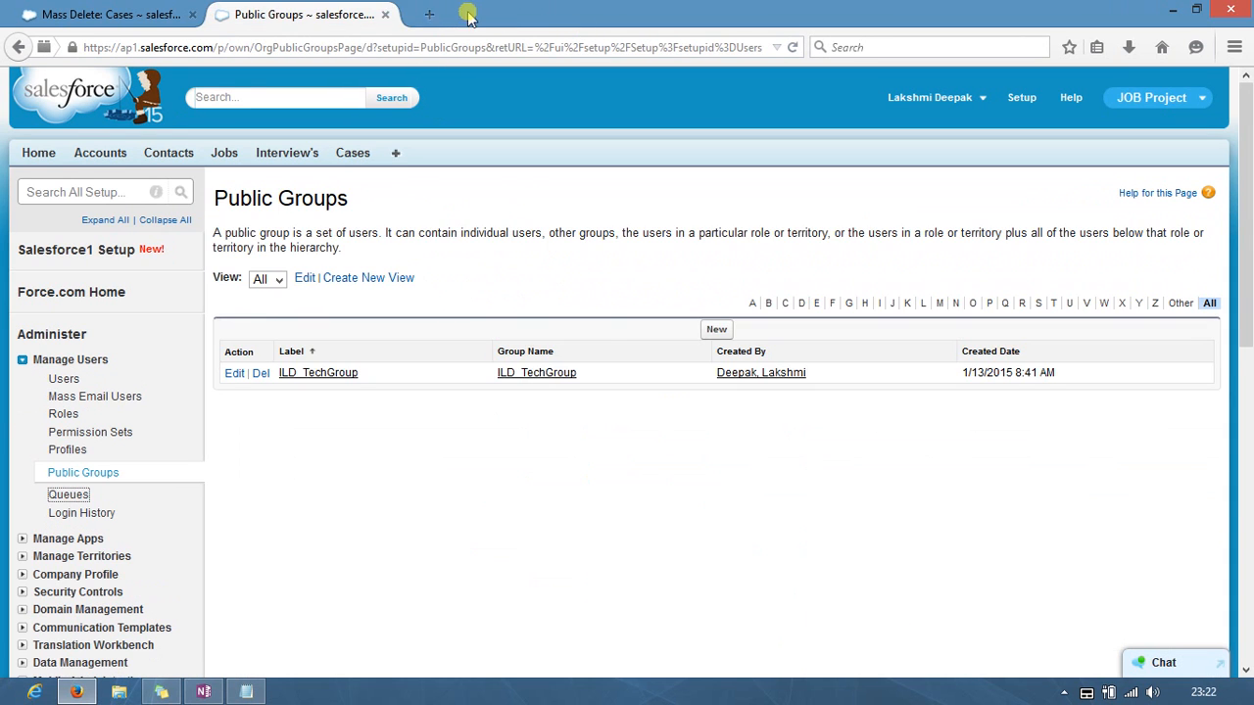
pyautogui.click(385, 14)
pyautogui.click(354, 155)
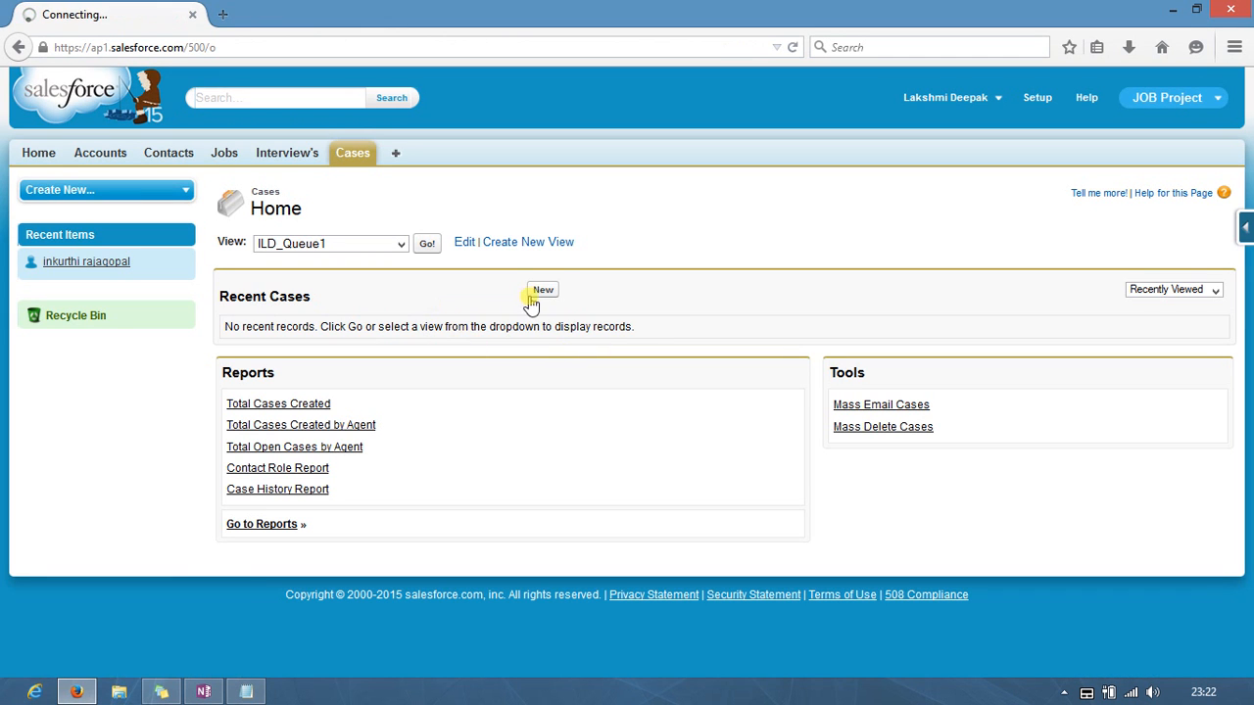
pyautogui.click(543, 290)
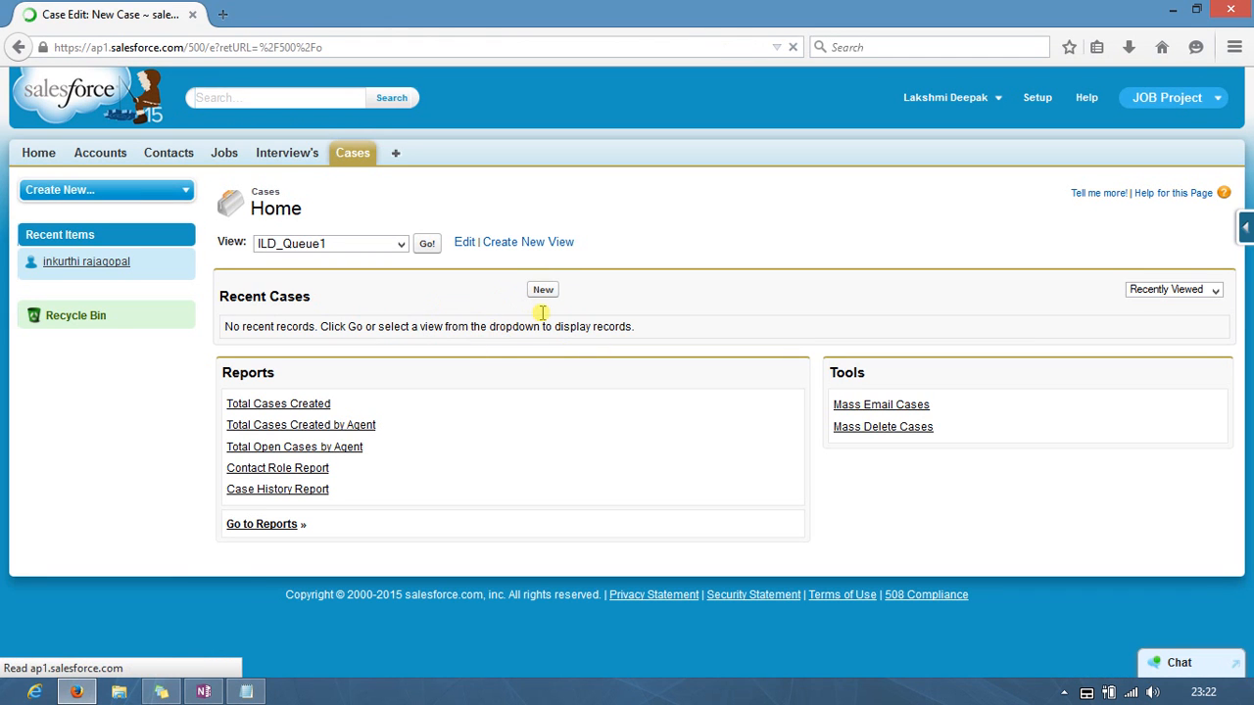
pyautogui.click(481, 337)
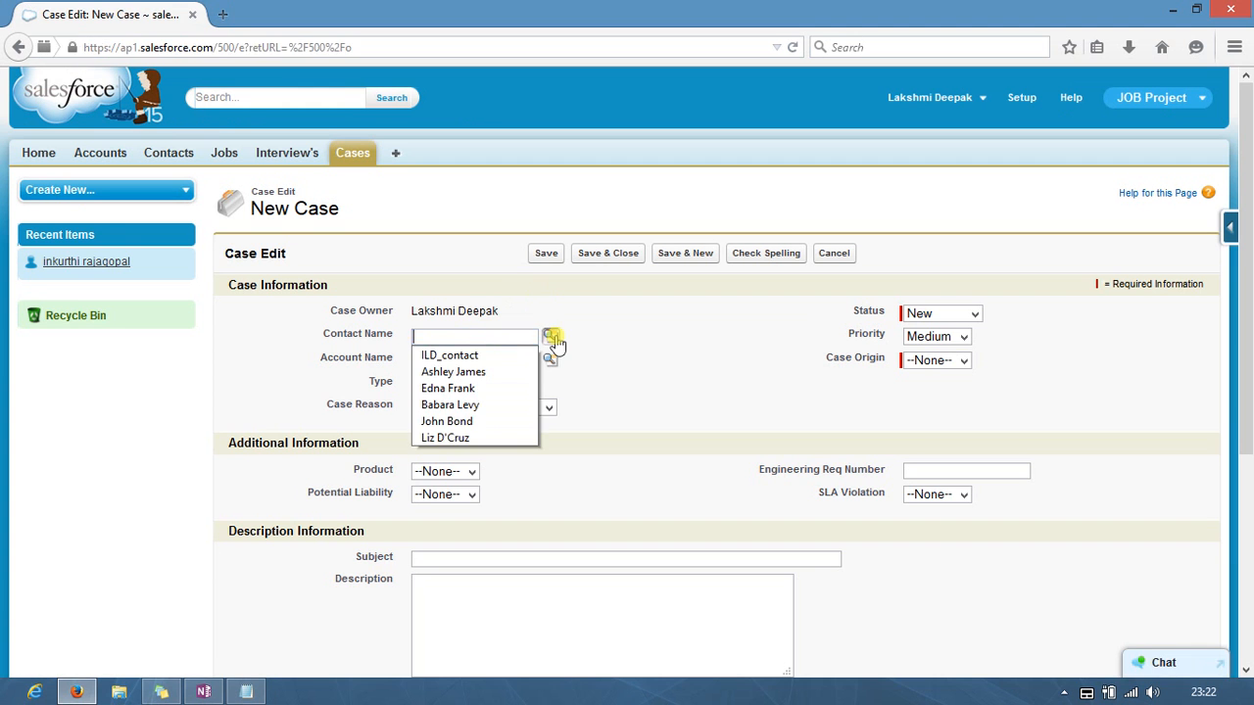
pyautogui.click(549, 336)
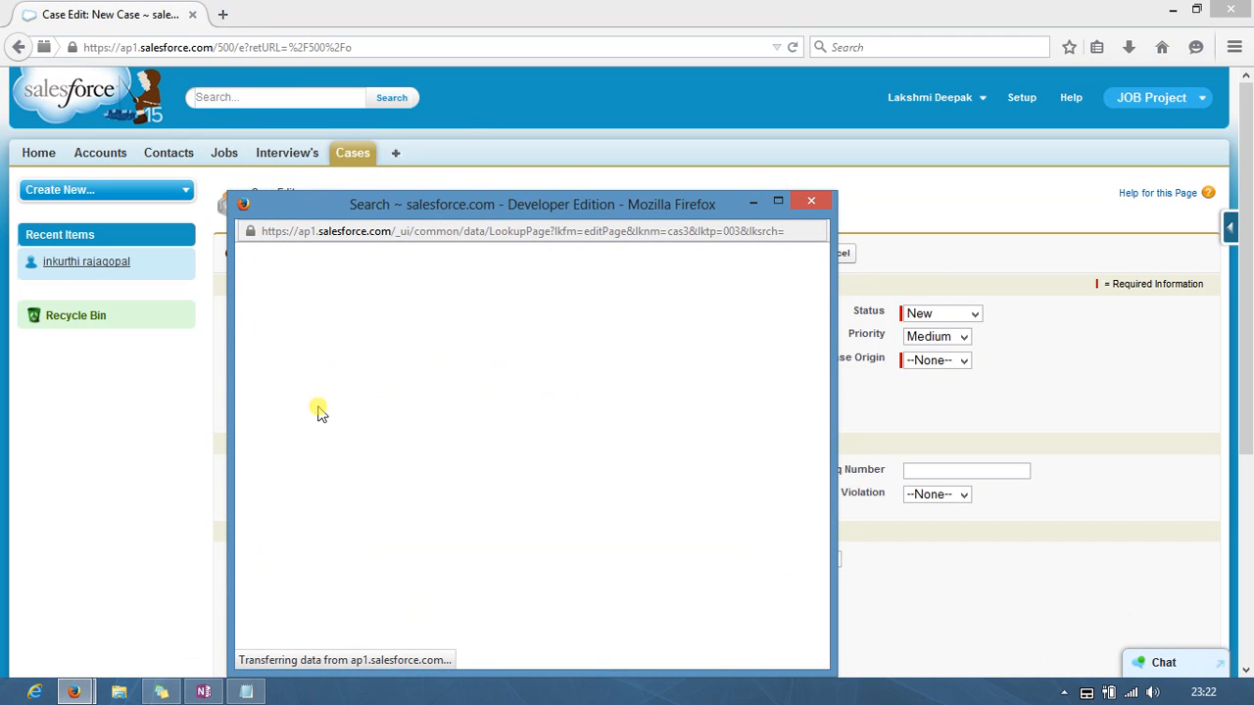
pyautogui.click(277, 441)
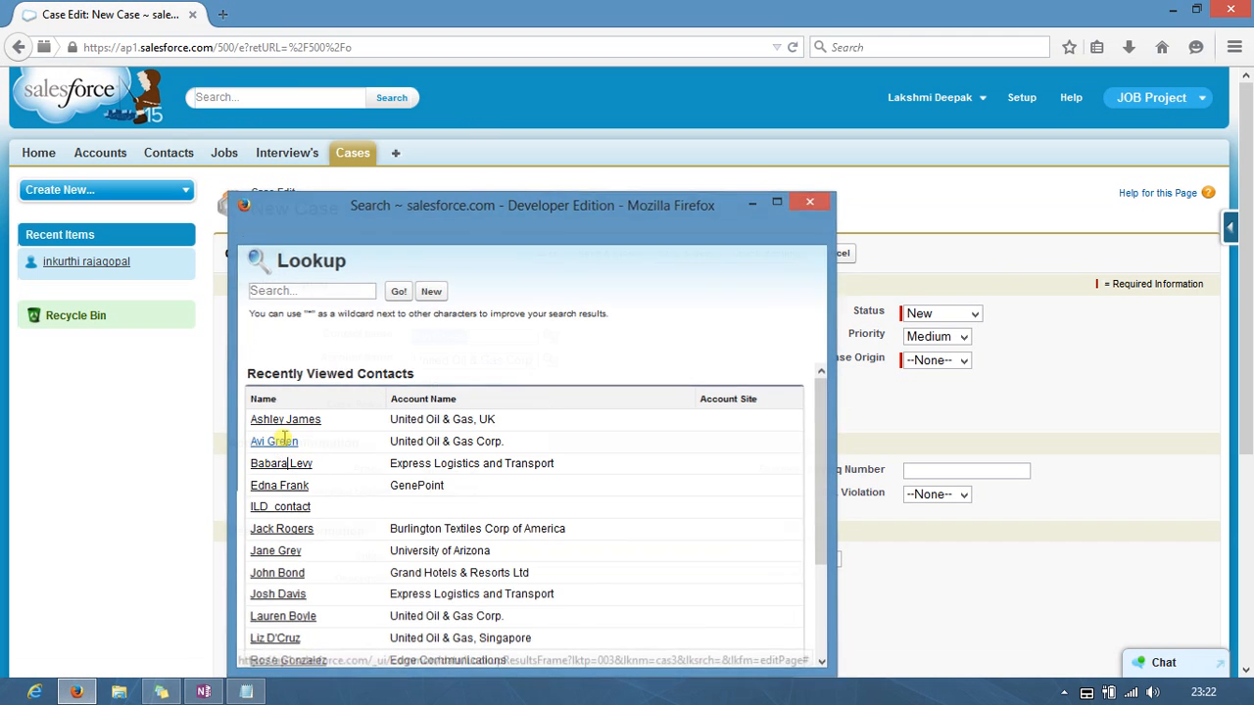
# Step: Set the case Status to Working, Priority to High and Case Origin to Email
pyautogui.click(973, 313)
pyautogui.click(926, 327)
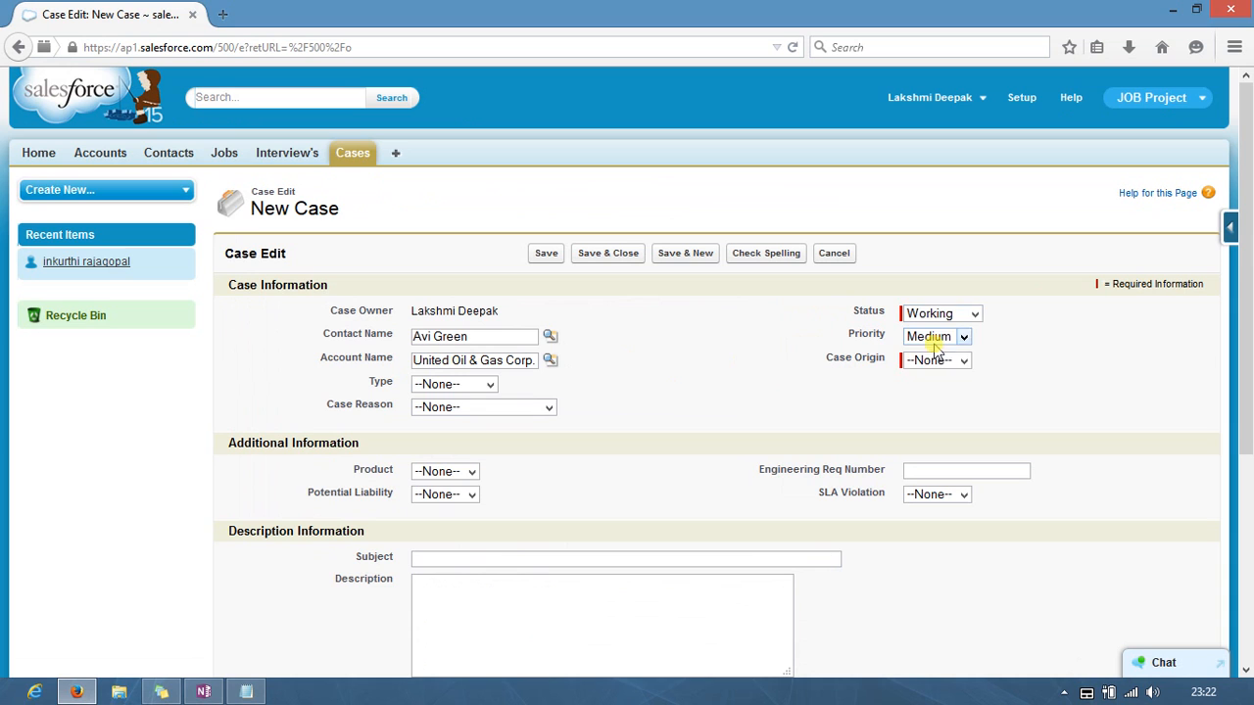
pyautogui.click(963, 338)
pyautogui.click(958, 362)
pyautogui.click(963, 362)
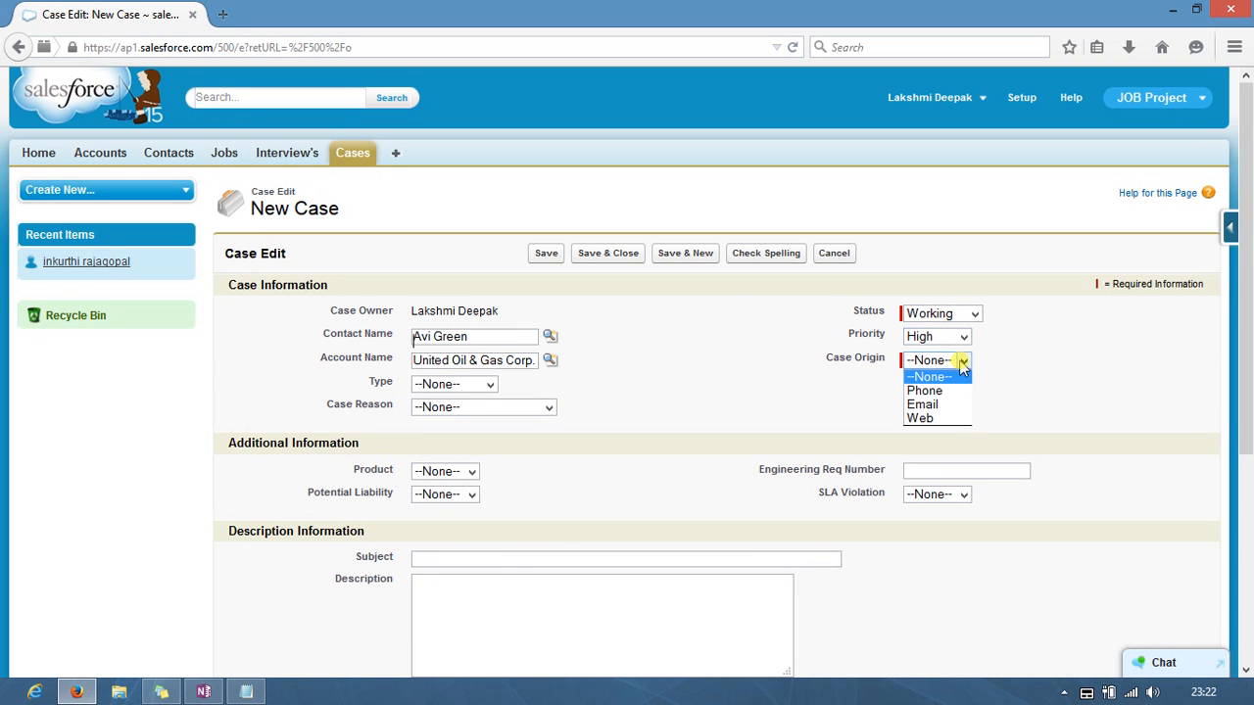
pyautogui.click(932, 405)
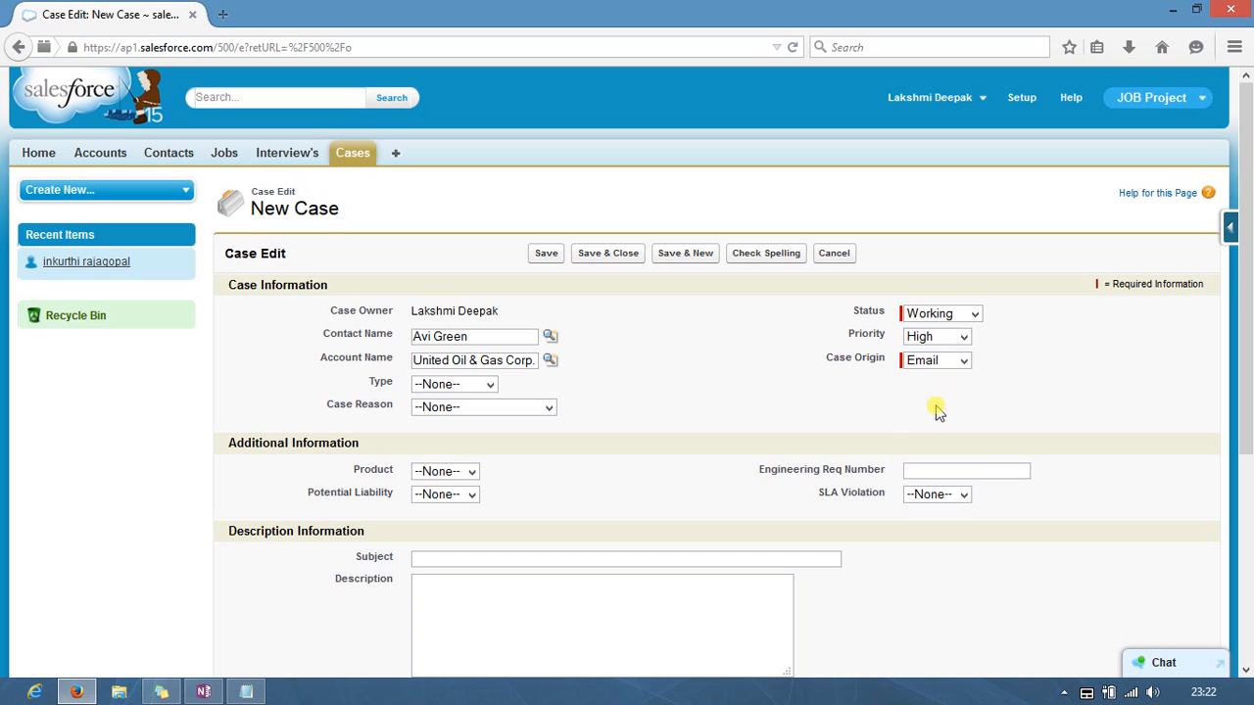
# Step: Enter subject 'email filed', tick 'Assign using active assignment rules', and save the case
pyautogui.click(448, 558)
pyautogui.write('email fl')
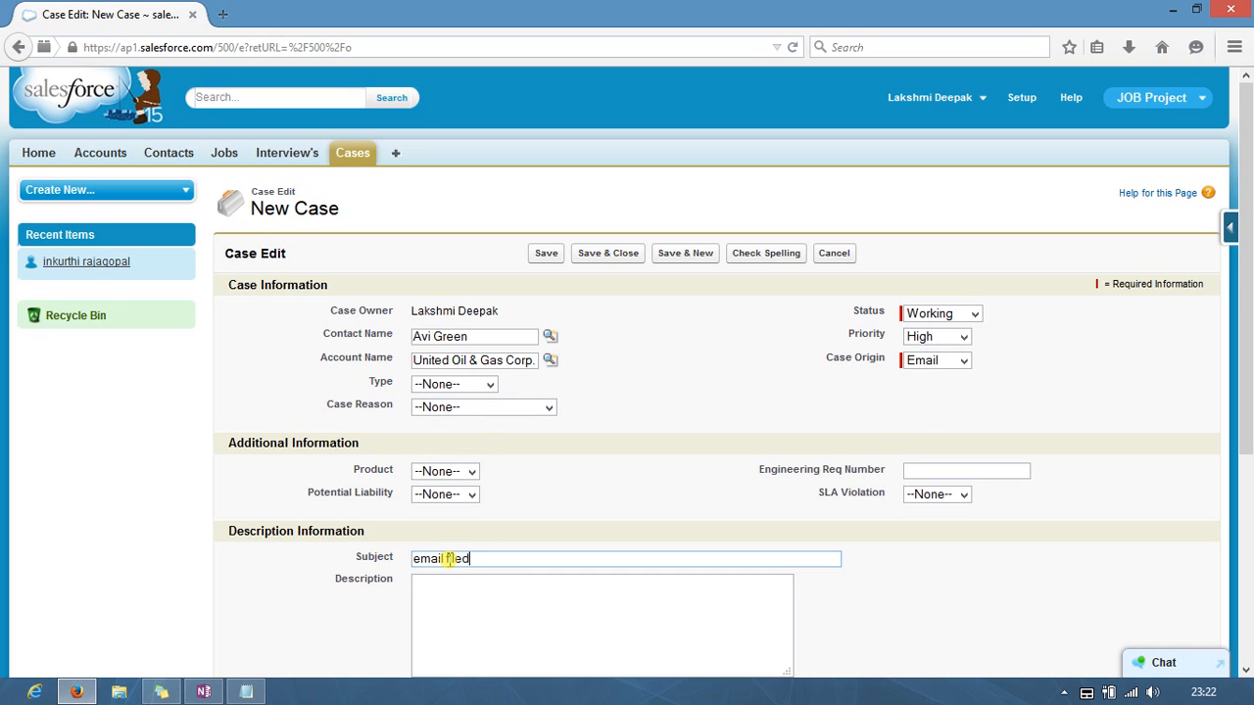
pyautogui.press('Tab')
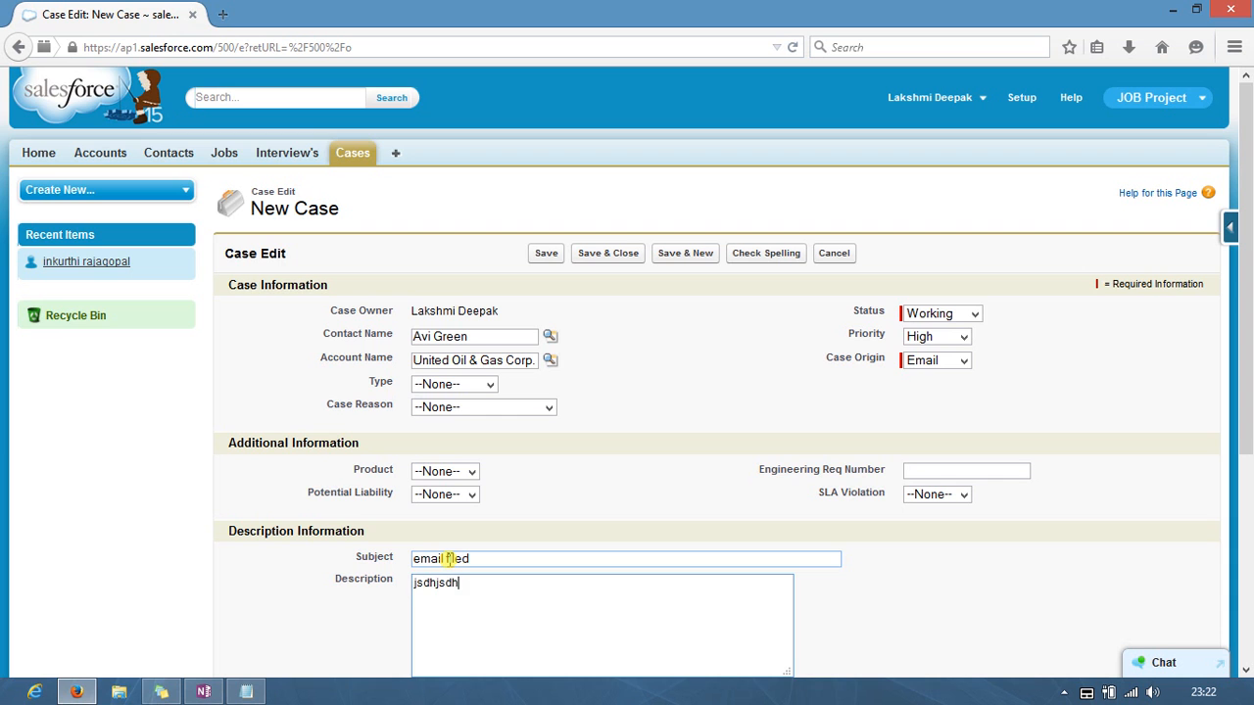
pyautogui.scroll(-5, 468, 538)
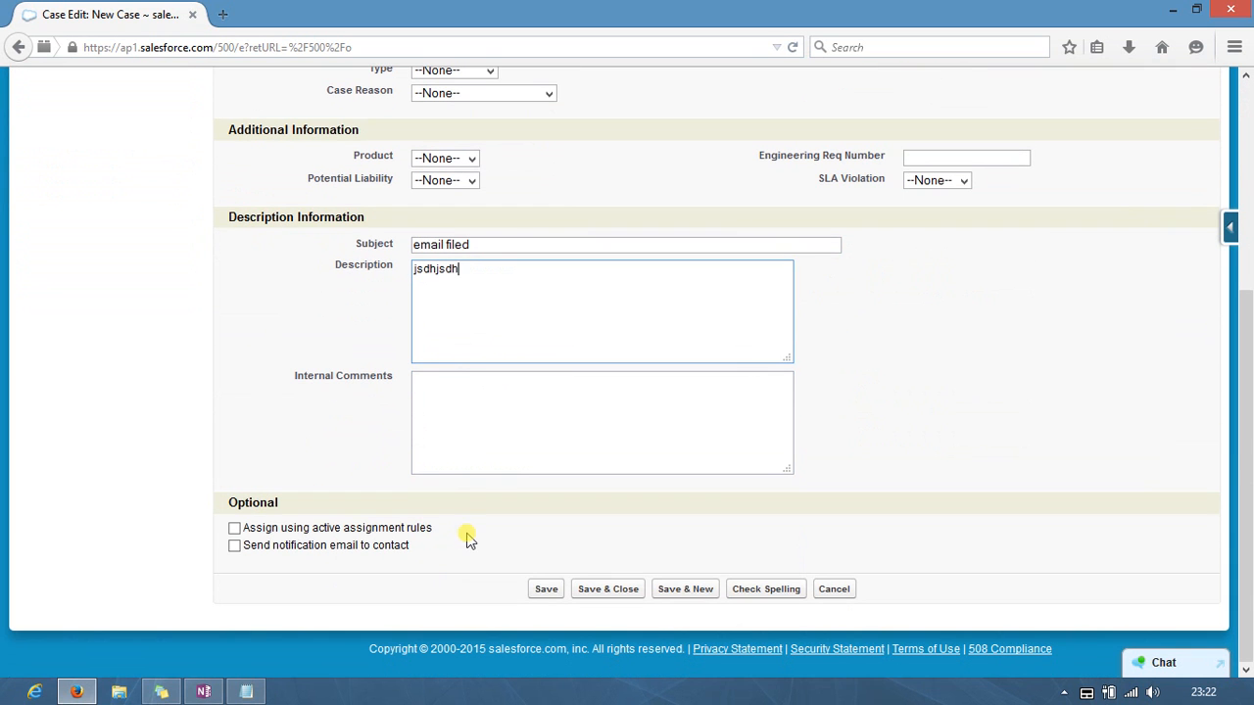
pyautogui.click(235, 529)
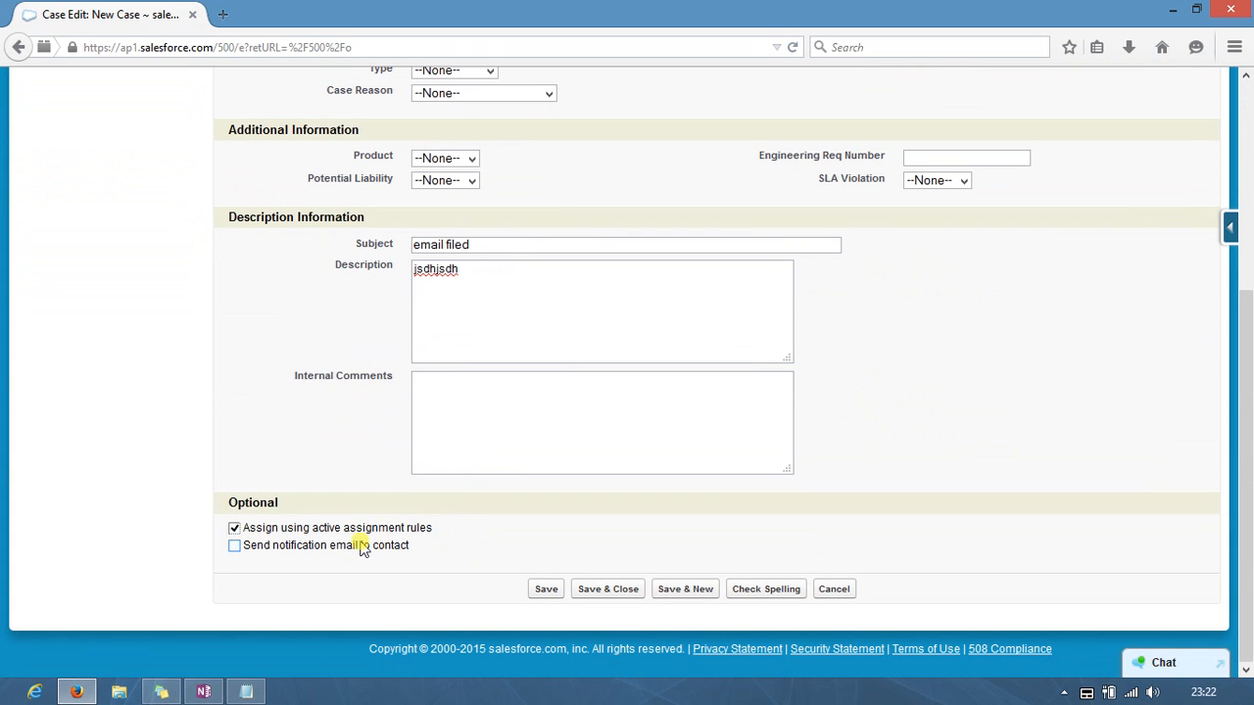
pyautogui.click(544, 591)
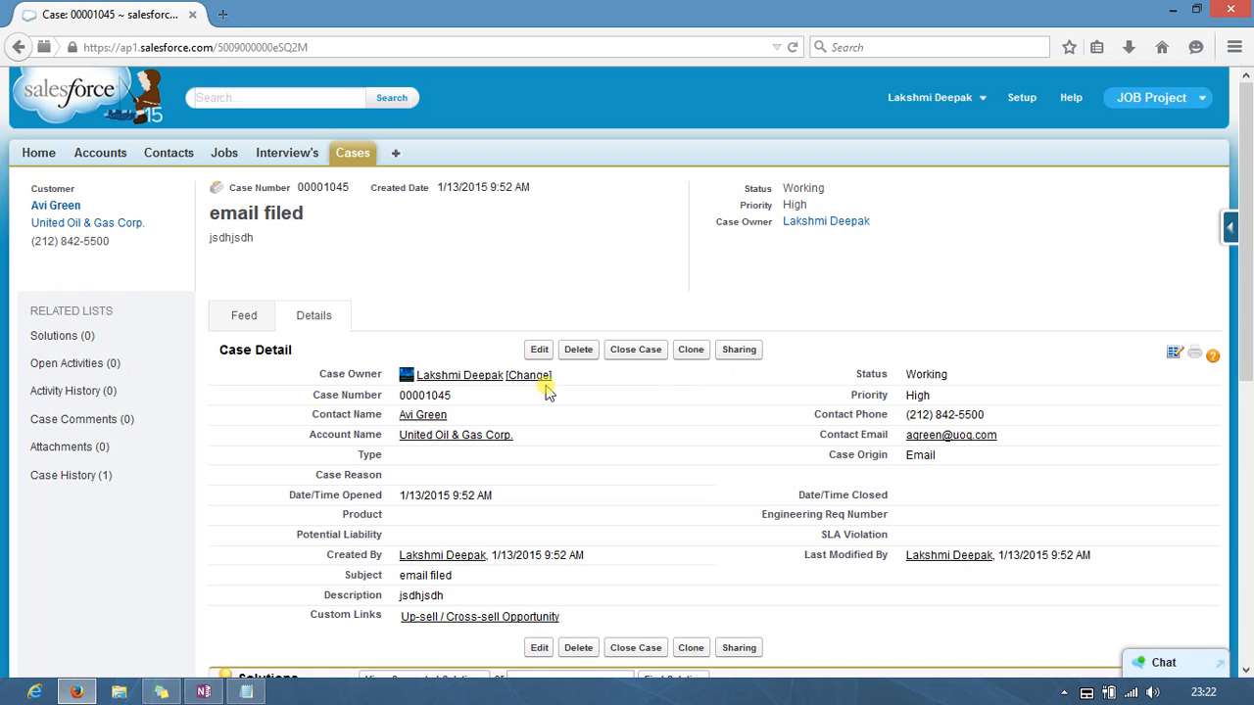
# Step: Open a private window at login.salesforce.com and sign in with the second user's credentials
pyautogui.click(346, 159)
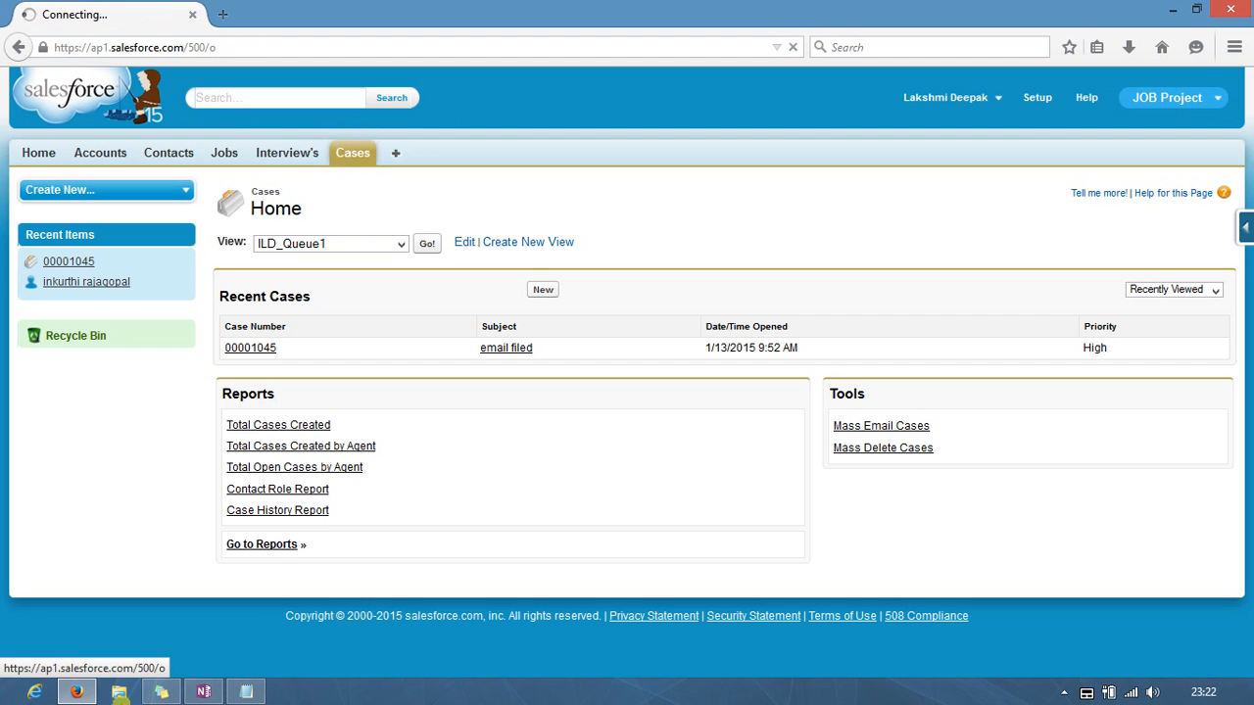
pyautogui.moveTo(76, 693)
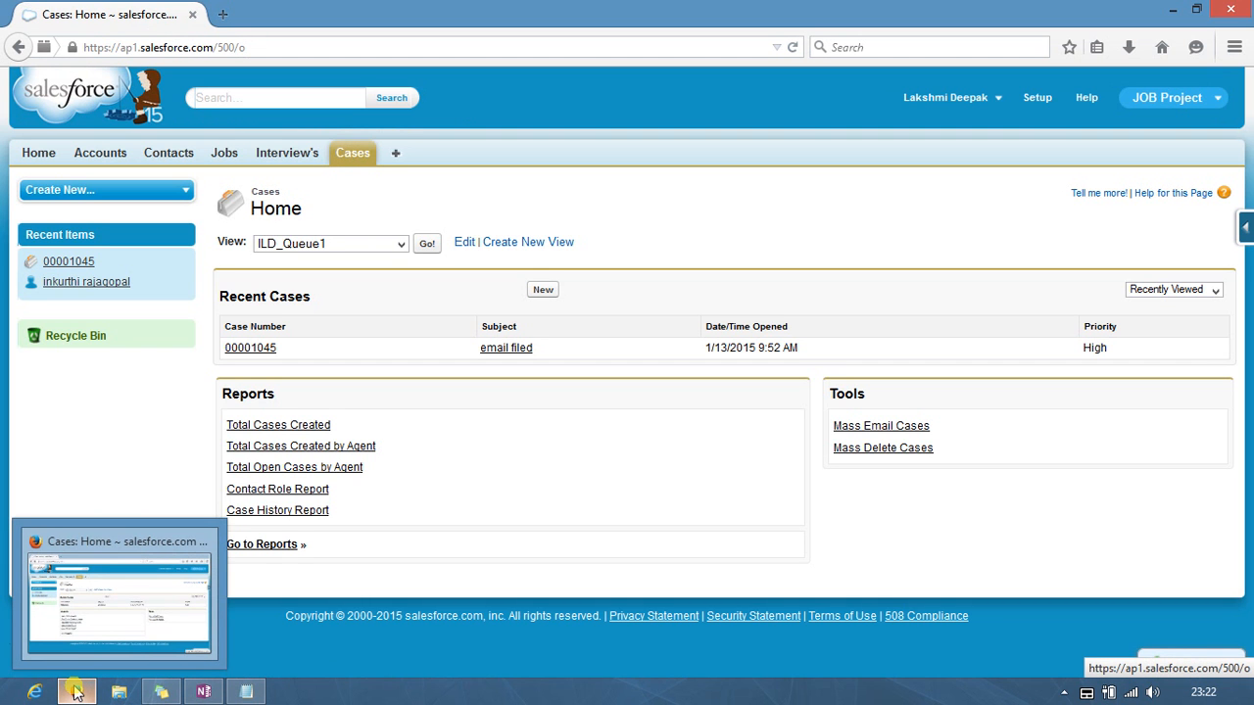
pyautogui.hotkey('ctrl', 'shift', 'p')
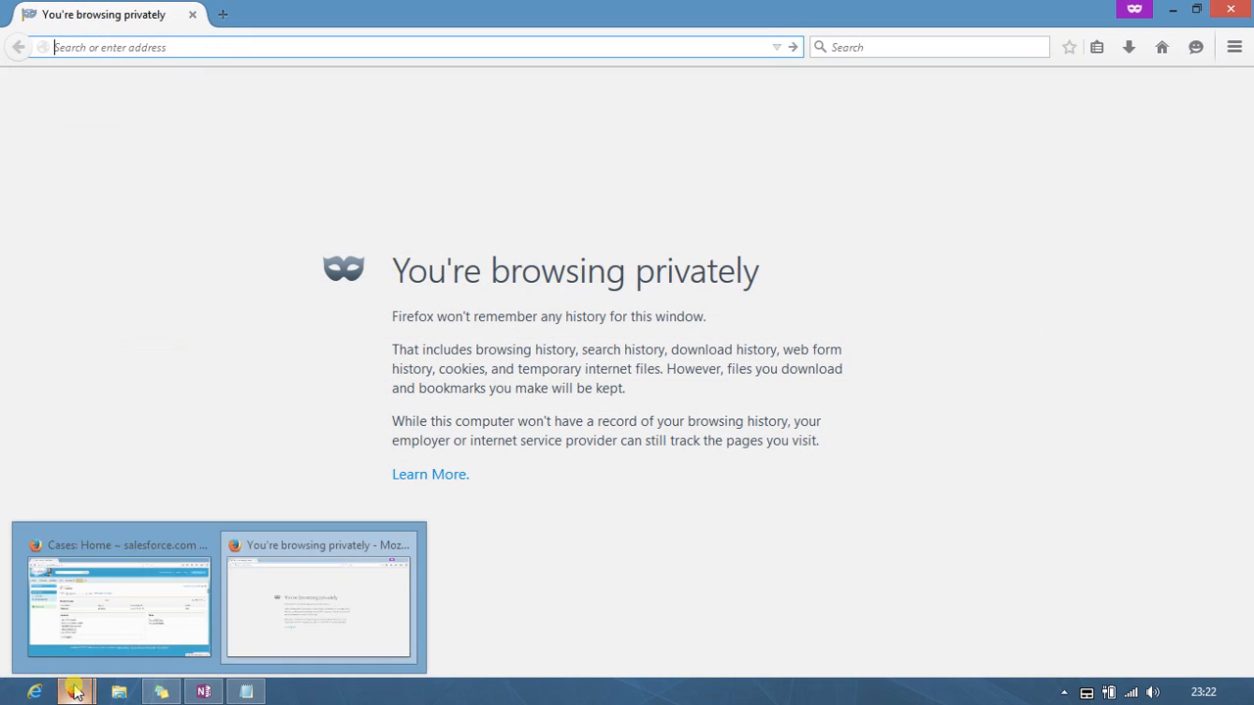
pyautogui.click(231, 47)
pyautogui.write('login.salesforce.com/')
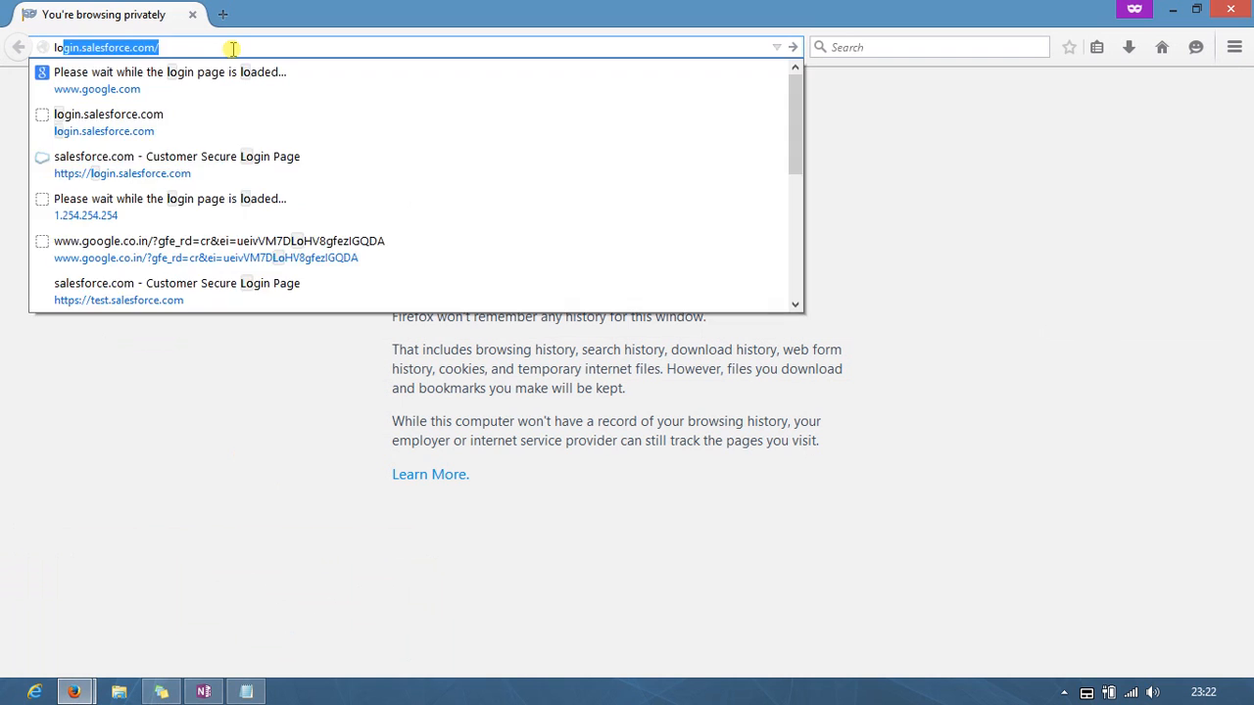
pyautogui.press('Return')
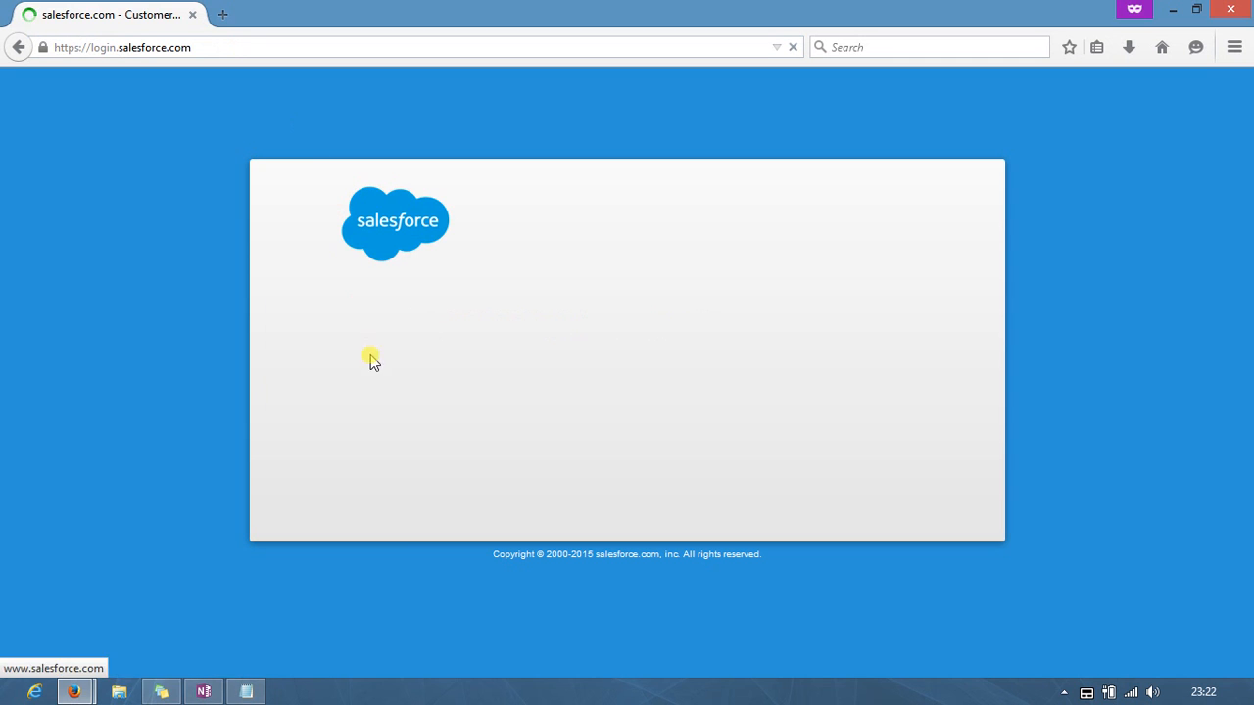
pyautogui.click(345, 300)
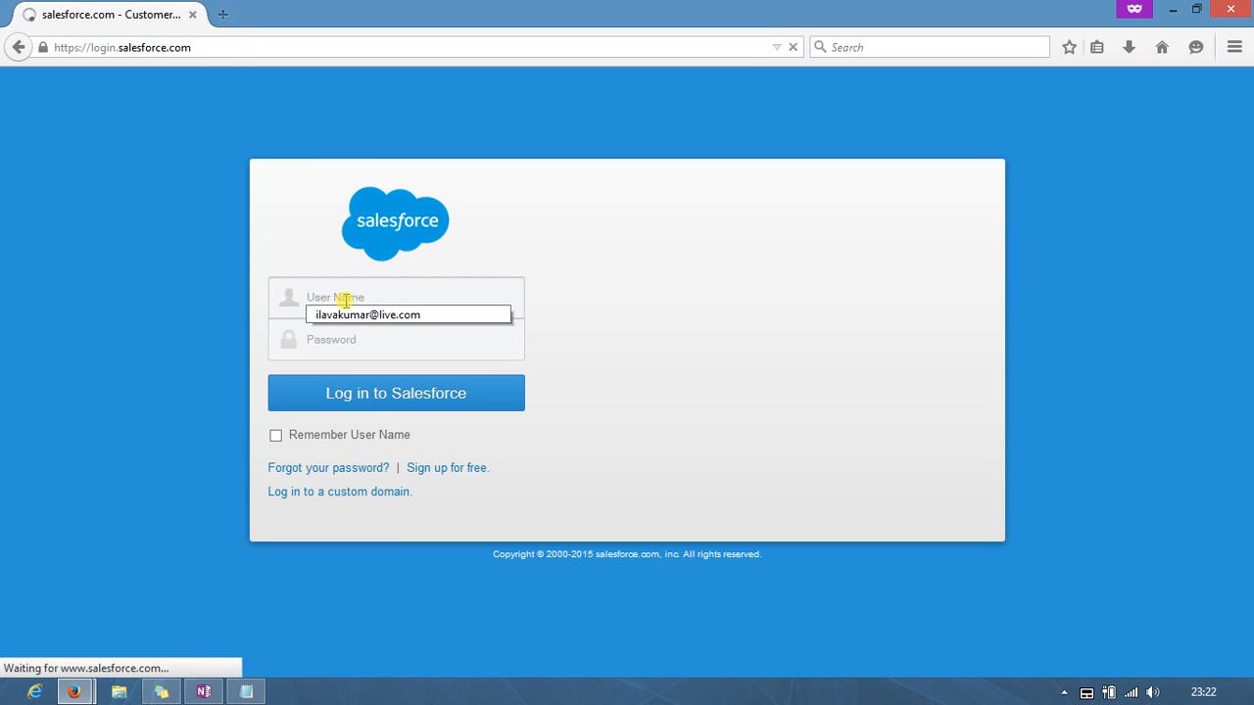
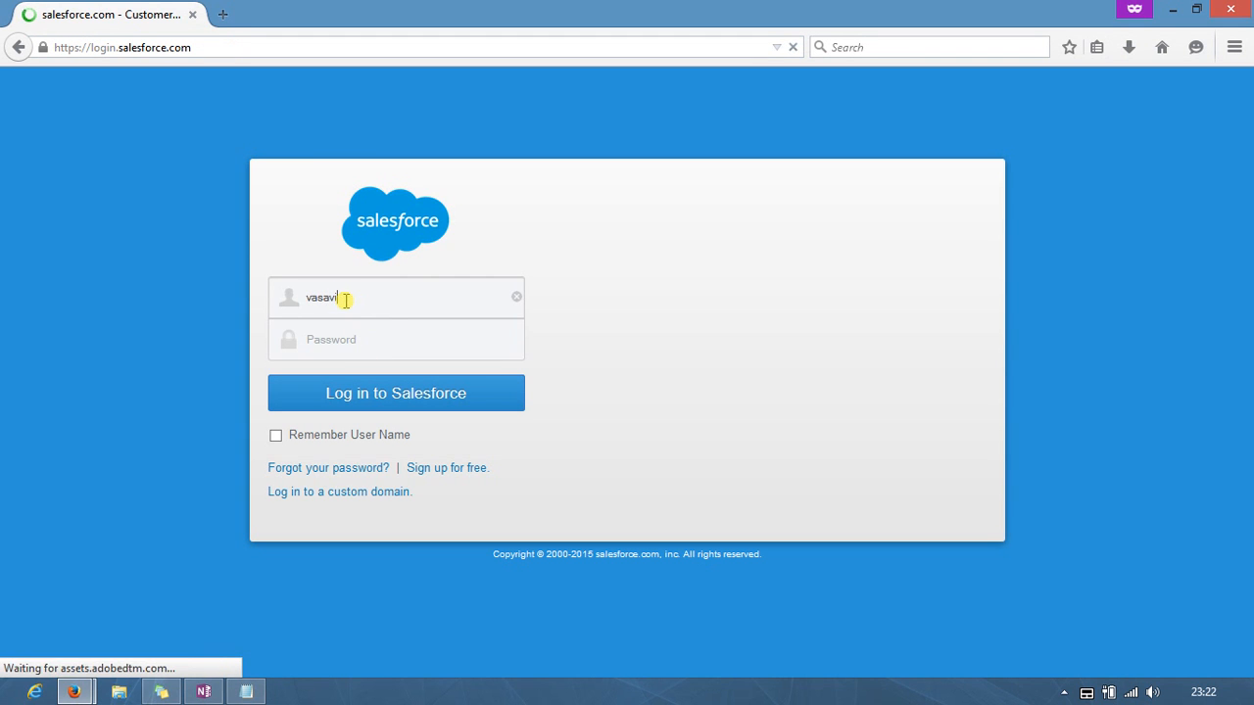
pyautogui.write('•')
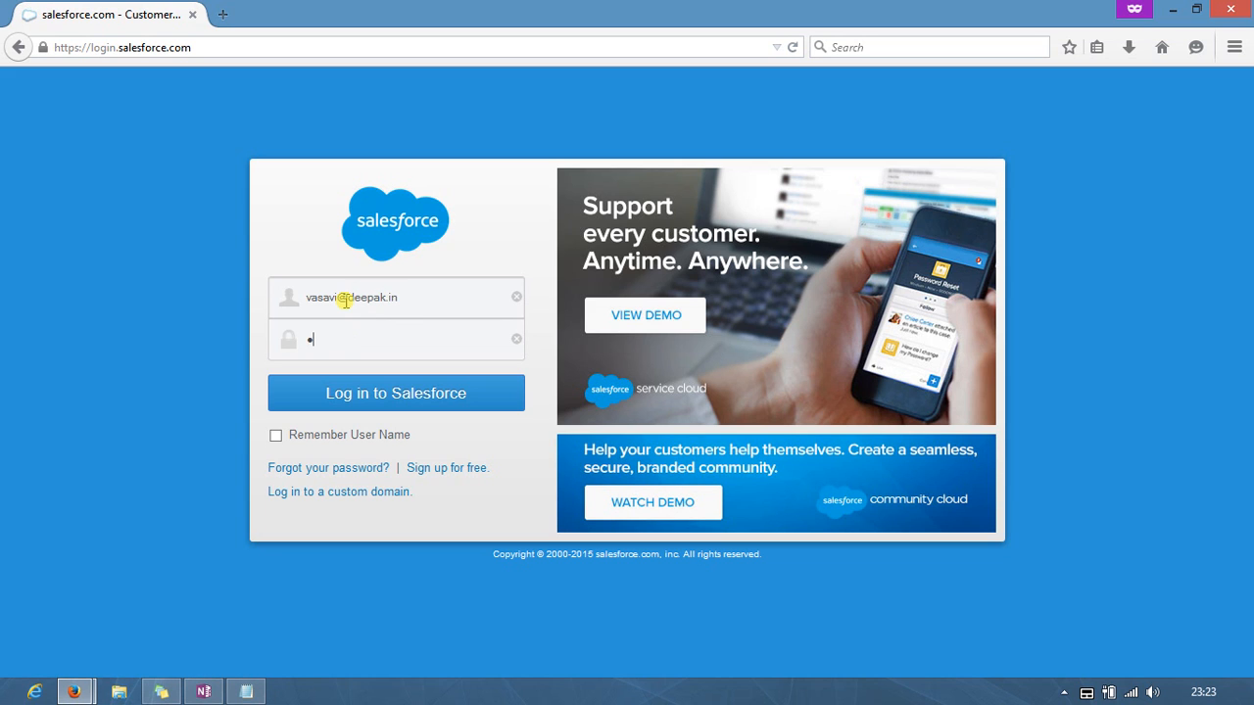
pyautogui.hotkey('ctrl', 'a')
pyautogui.write('•')
pyautogui.press('Return')
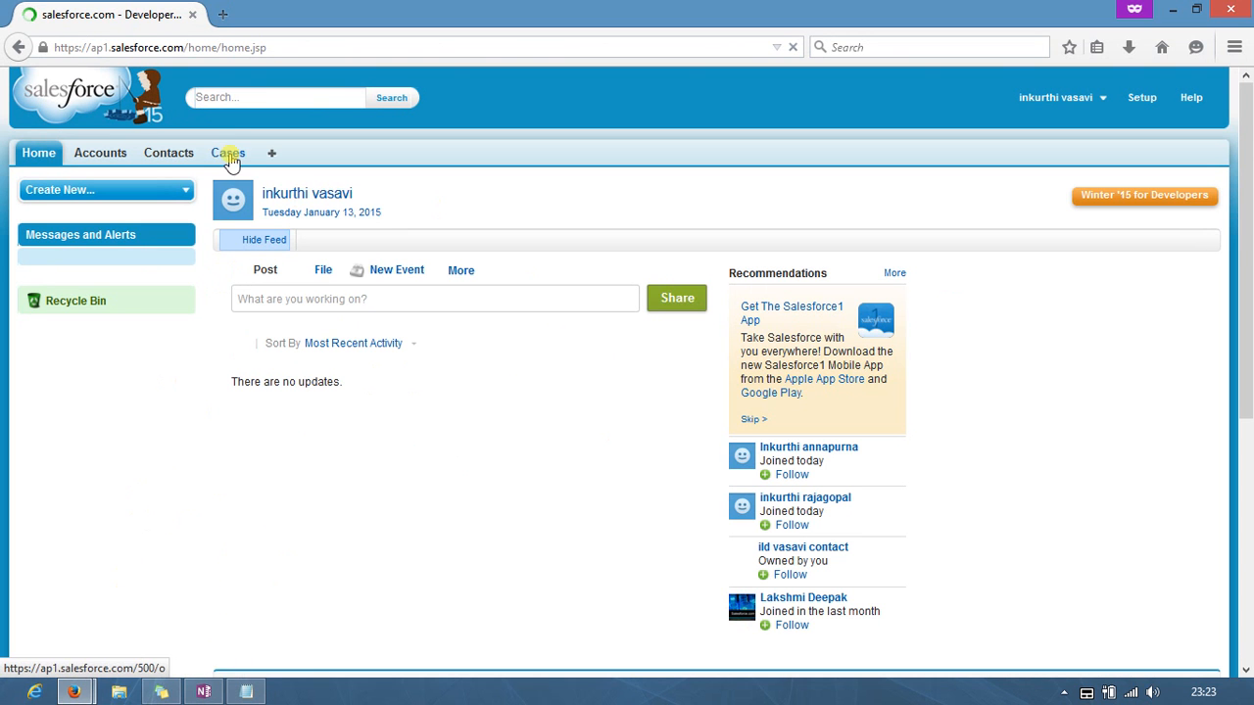
# Step: Show the second user's Cases tab in the All view
pyautogui.click(230, 157)
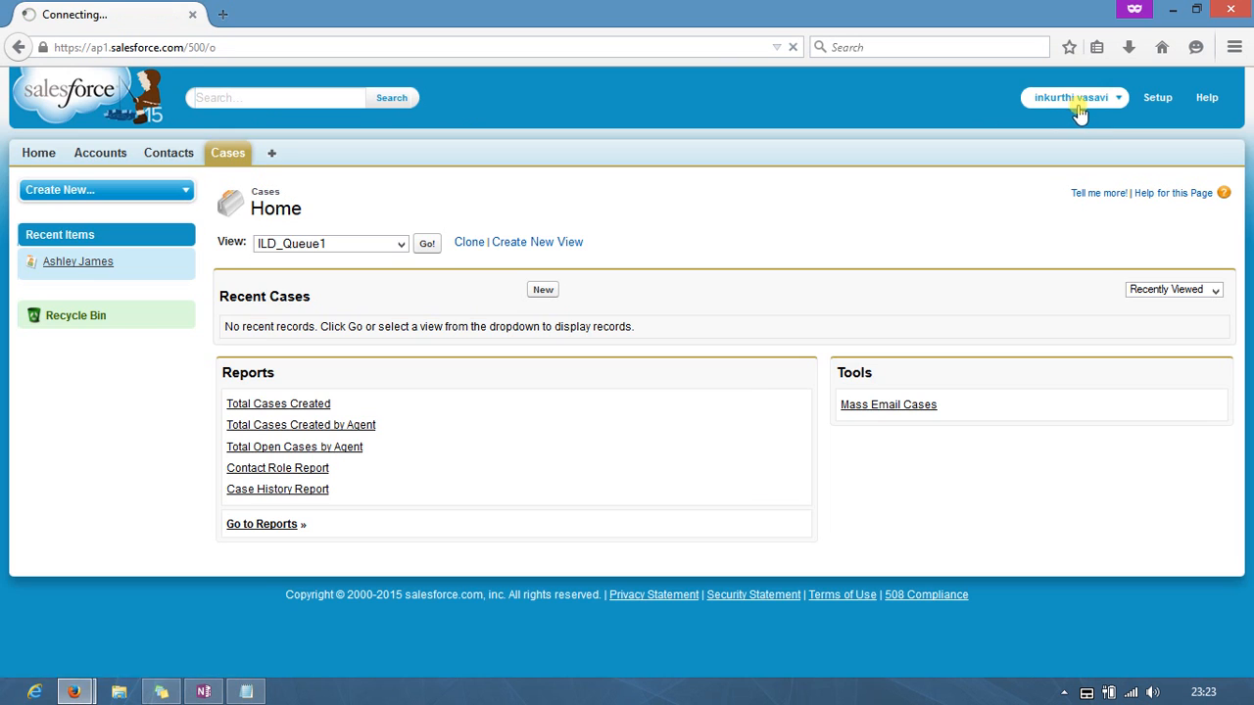
pyautogui.click(401, 244)
pyautogui.click(355, 260)
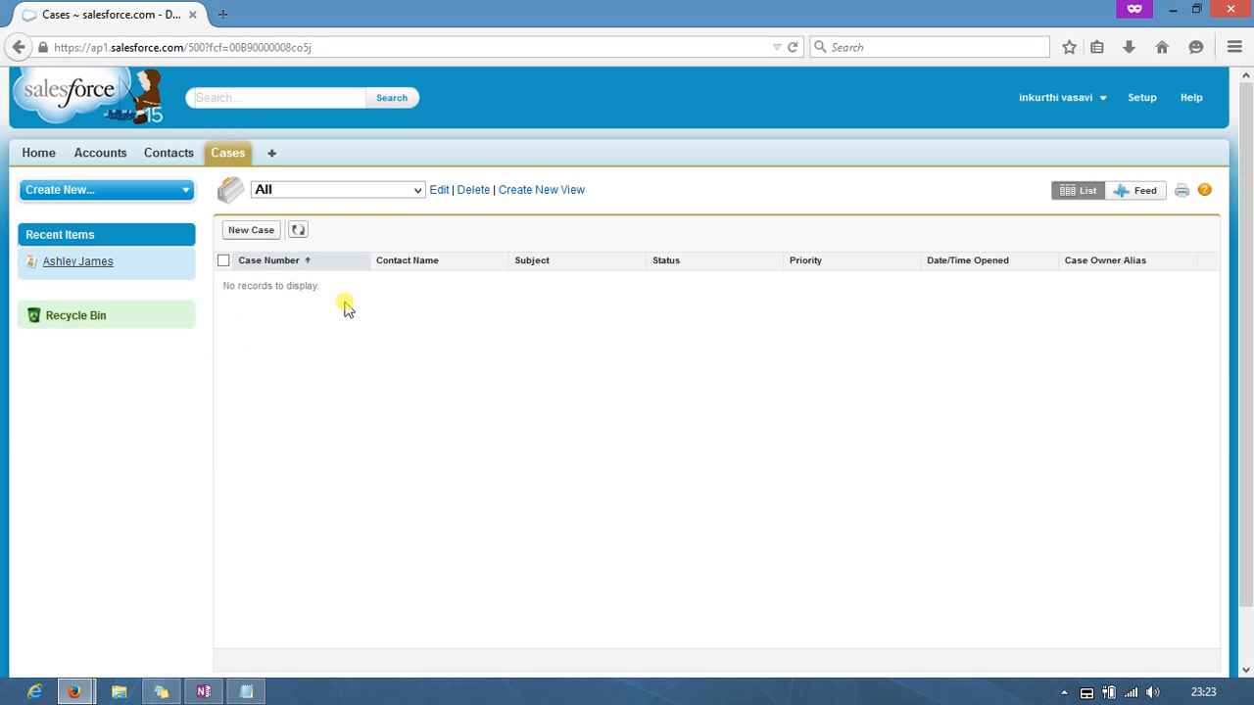
# Step: In the first user's window, start a new case with Origin Phone, Status Working, Priority High
pyautogui.moveTo(90, 689)
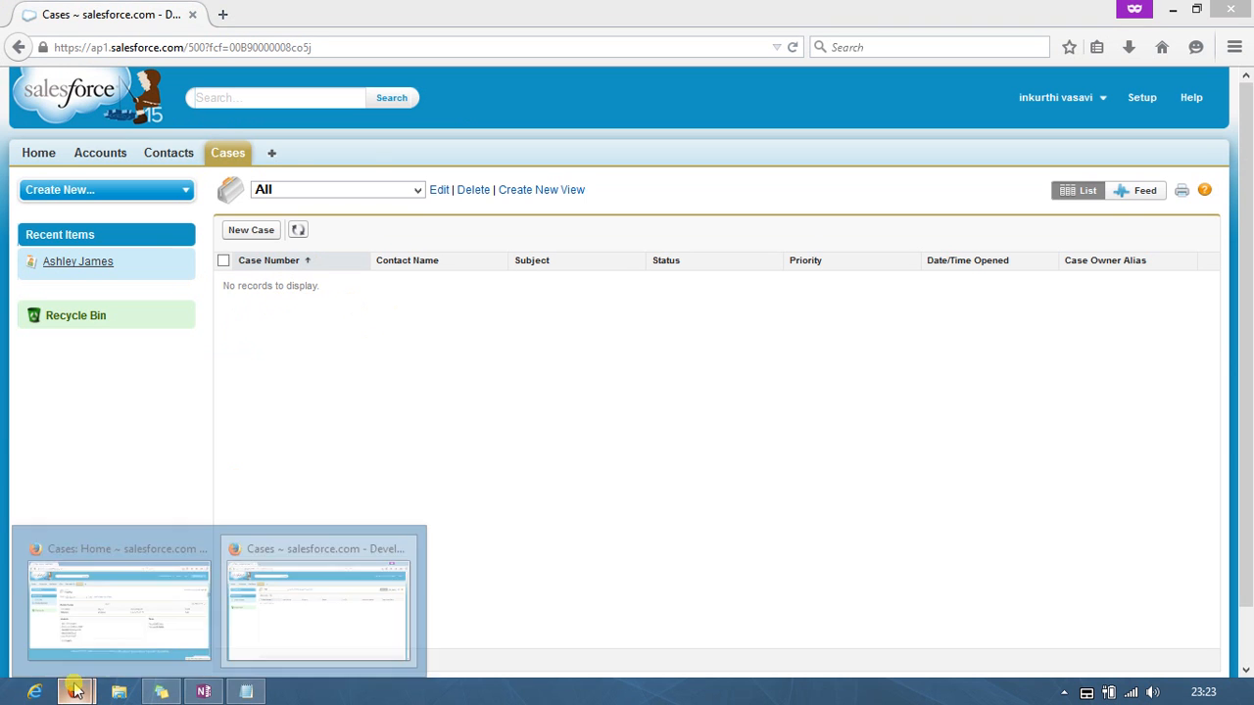
pyautogui.click(86, 626)
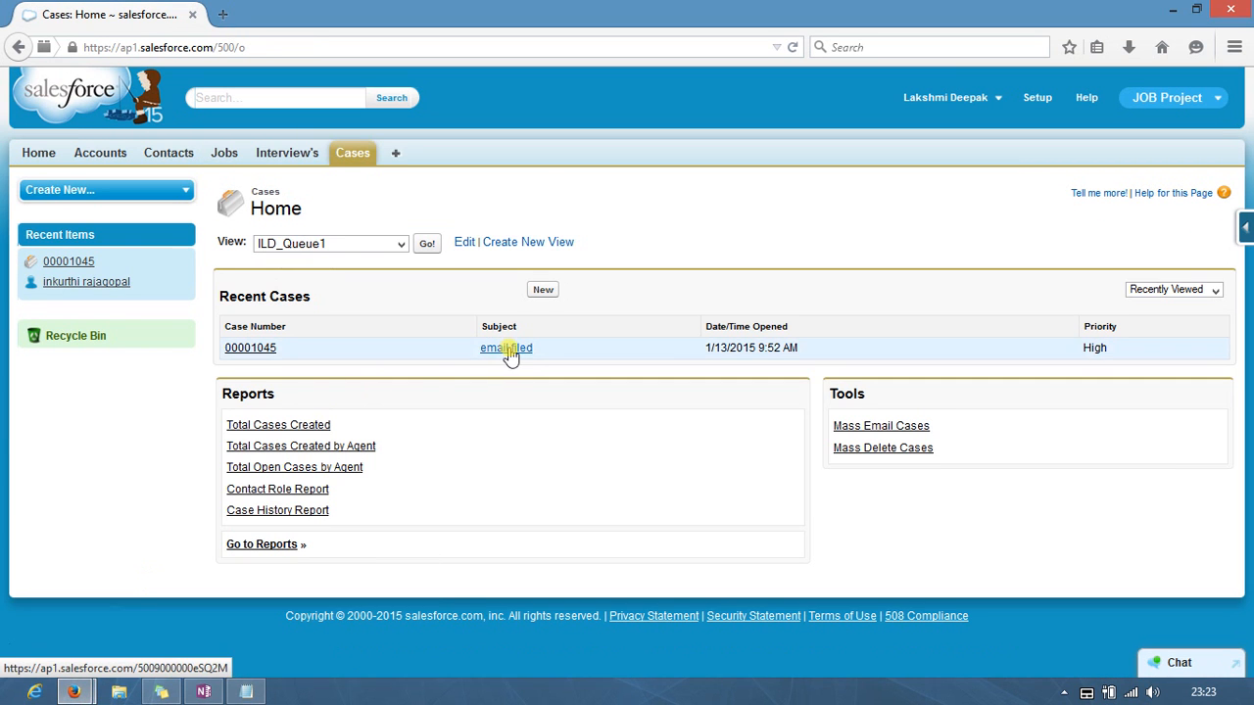
pyautogui.click(546, 290)
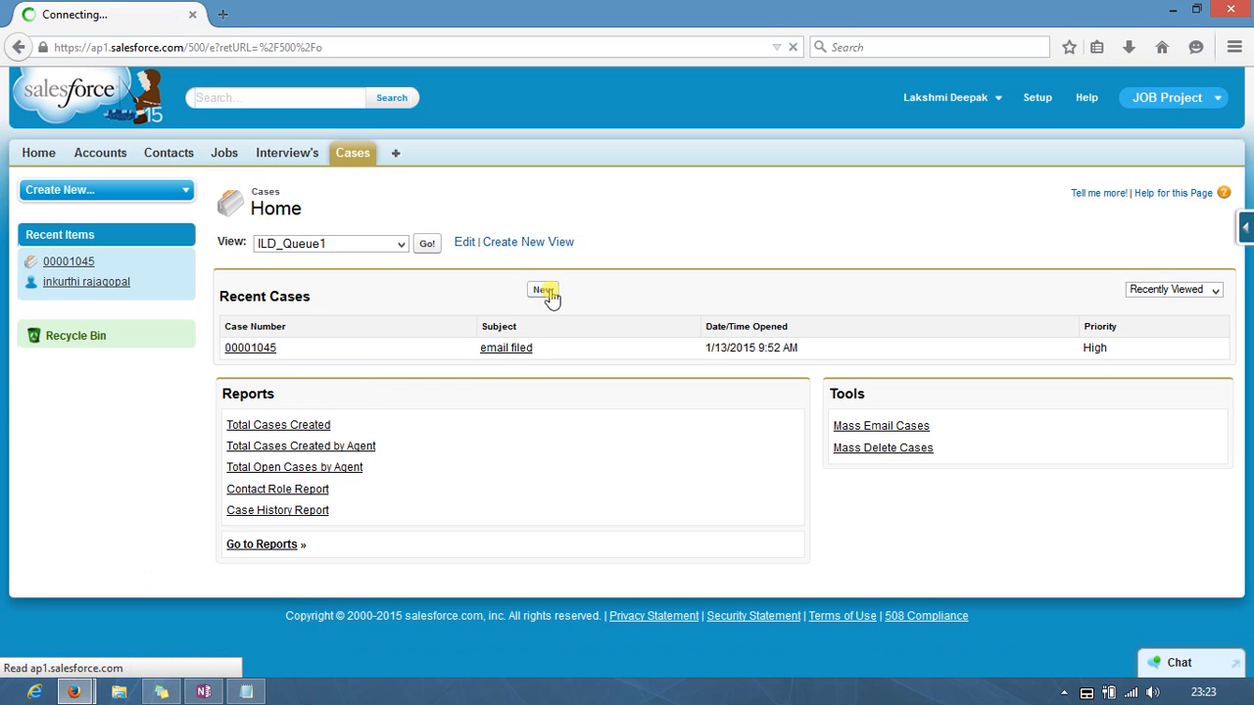
pyautogui.click(957, 361)
pyautogui.click(942, 387)
pyautogui.click(960, 313)
pyautogui.click(949, 344)
pyautogui.click(948, 338)
pyautogui.click(943, 366)
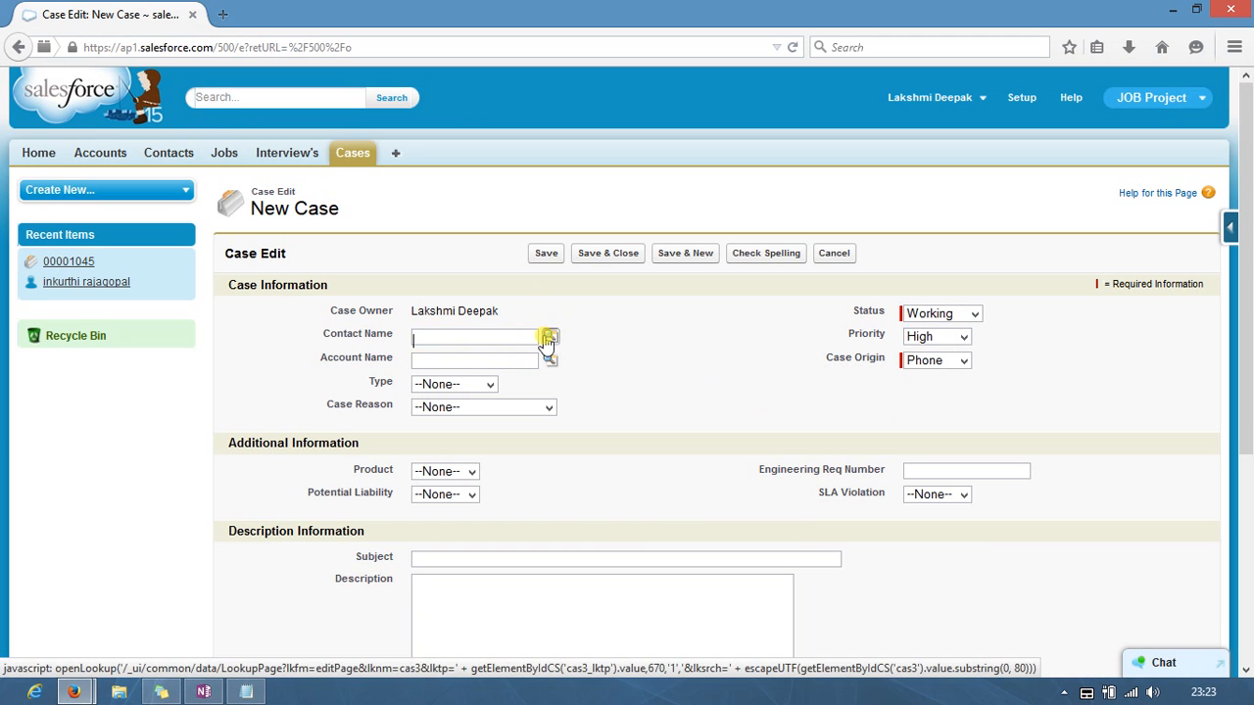
# Step: Attach a United Oil & Gas, UK contact, enter subject 'phone filed', and save the case
pyautogui.click(551, 338)
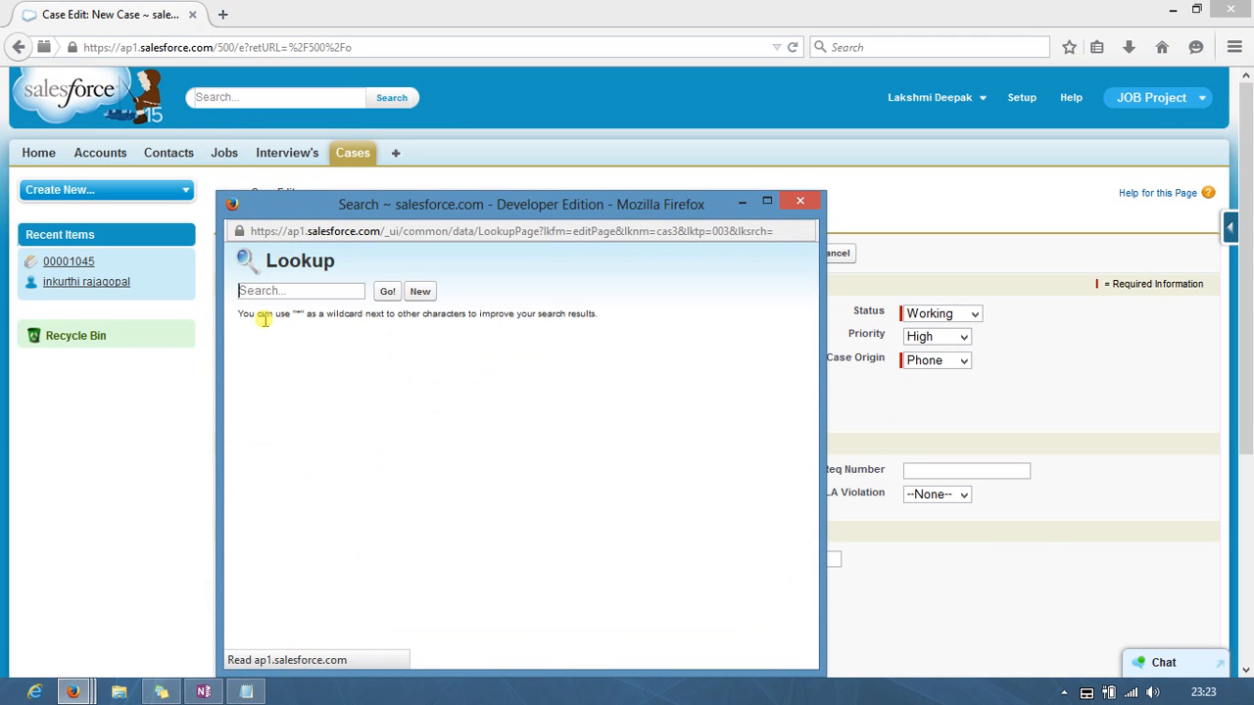
pyautogui.click(257, 419)
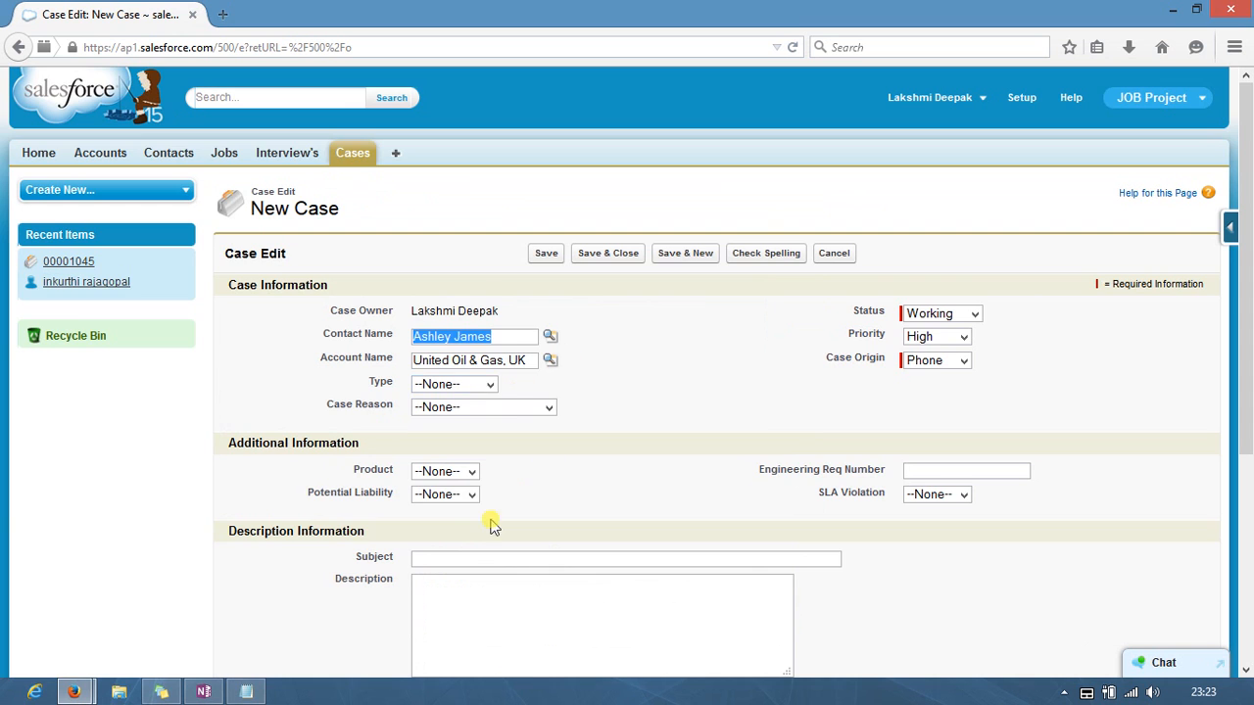
pyautogui.scroll(-5, 460, 500)
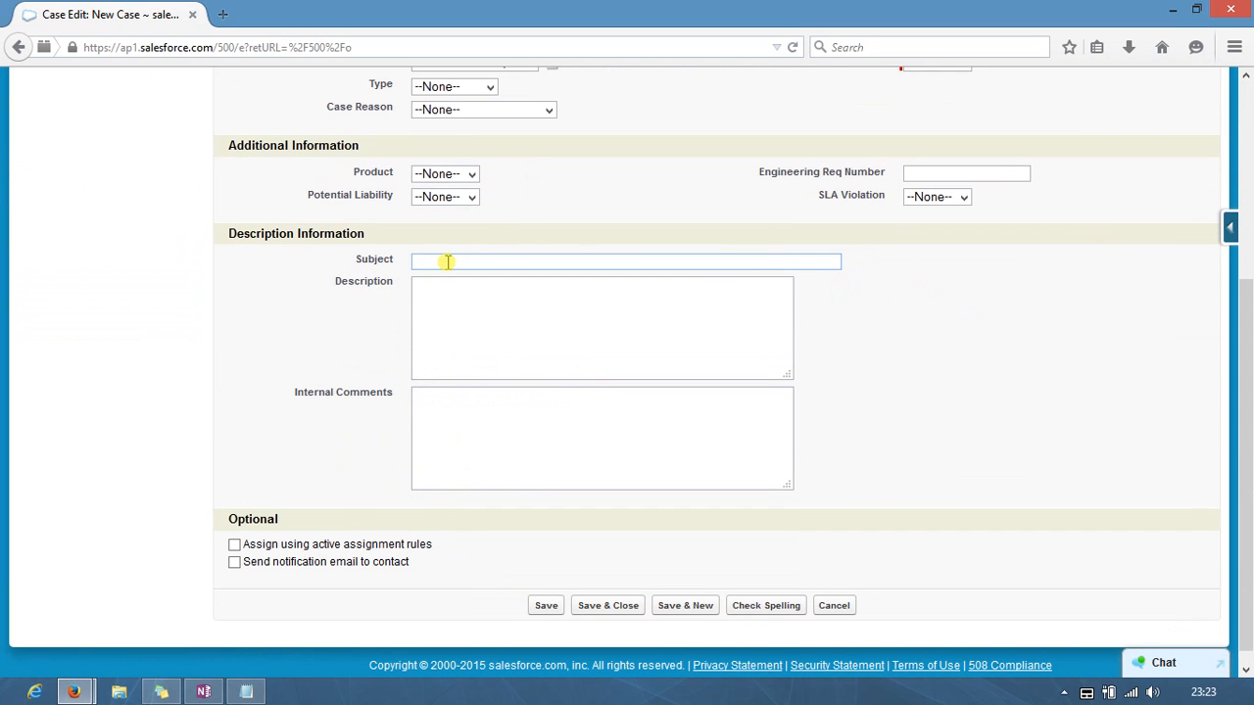
pyautogui.click(446, 261)
pyautogui.write('ph')
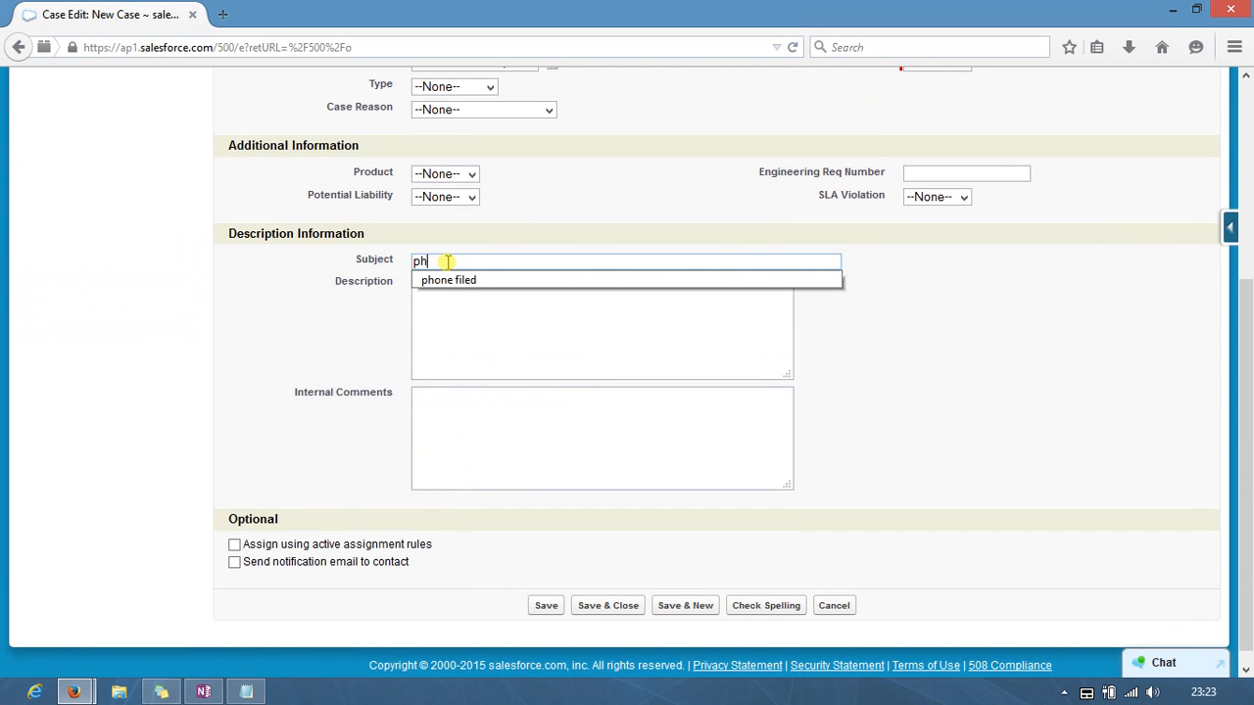
pyautogui.click(457, 282)
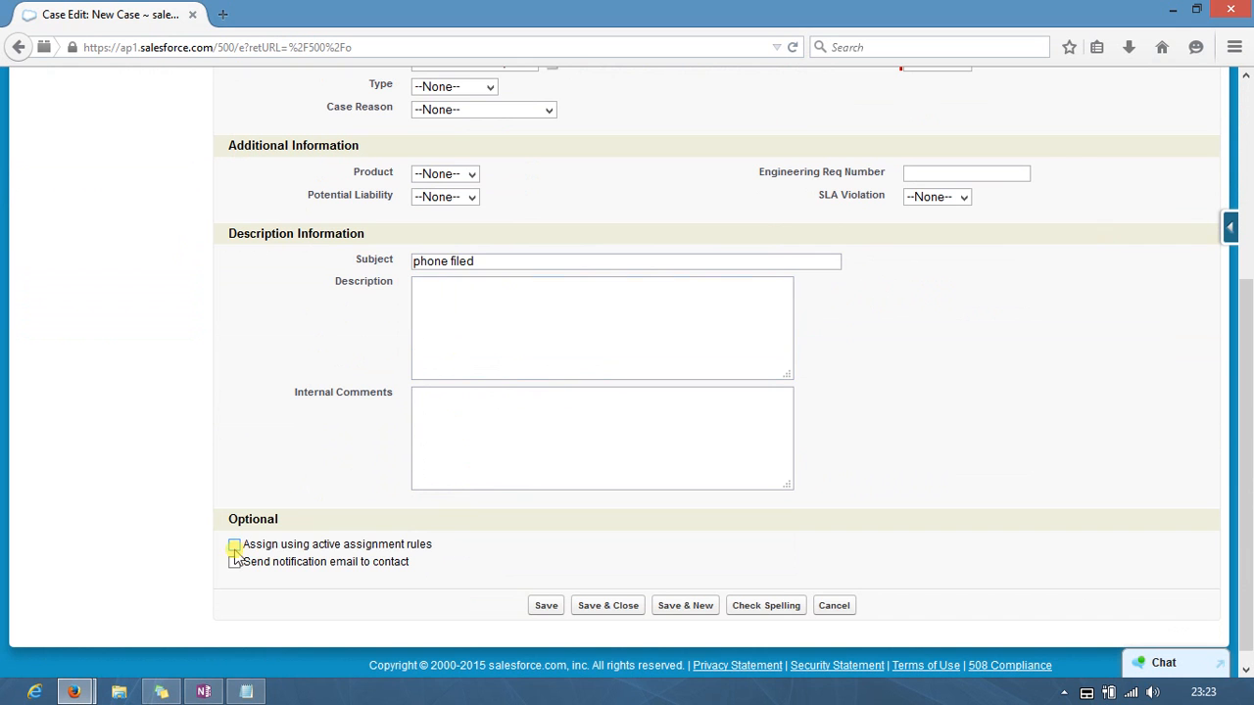
pyautogui.click(547, 607)
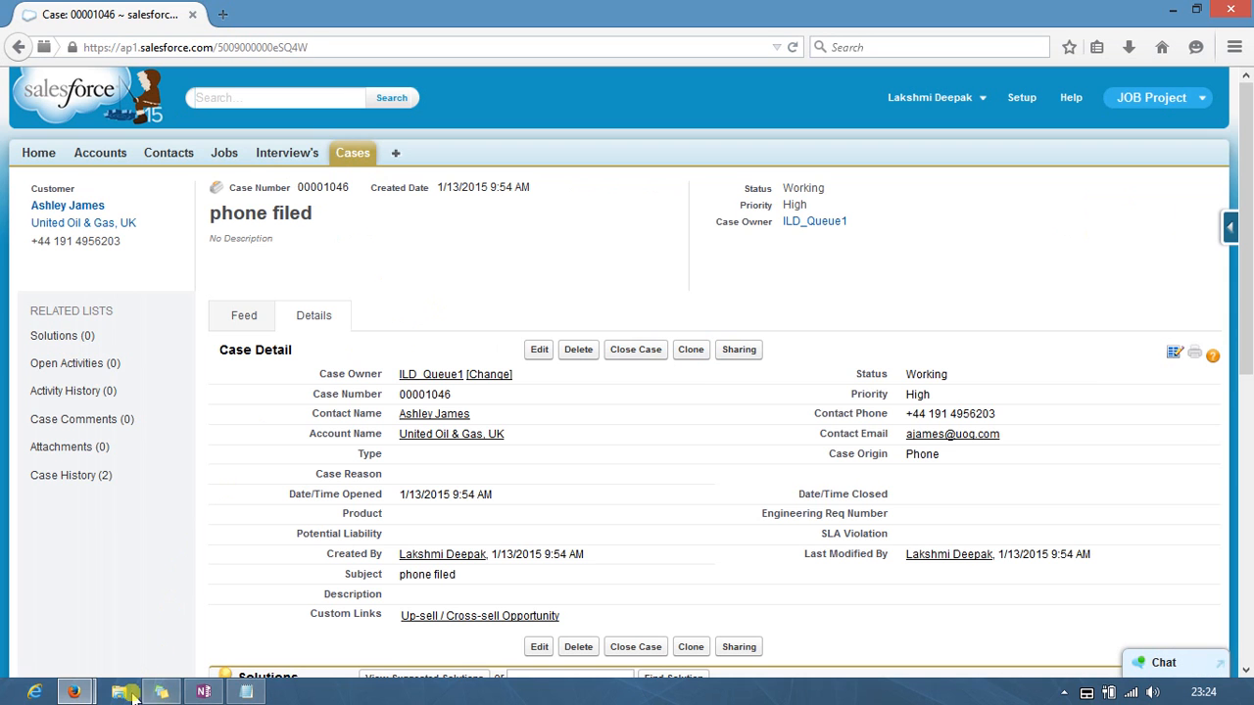
# Step: As the second user, switch to the ILD_Queue1 view, tick case 00001046, then bring Notepad forward
pyautogui.moveTo(86, 693)
pyautogui.click(363, 594)
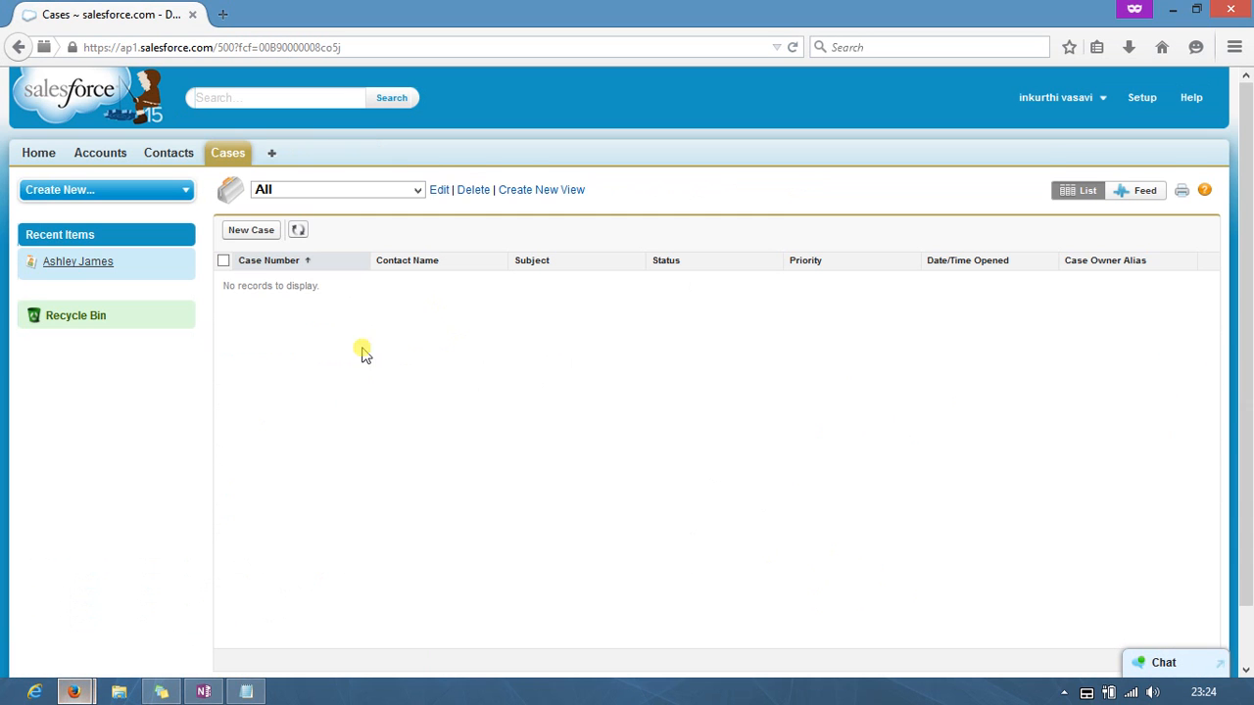
pyautogui.click(297, 232)
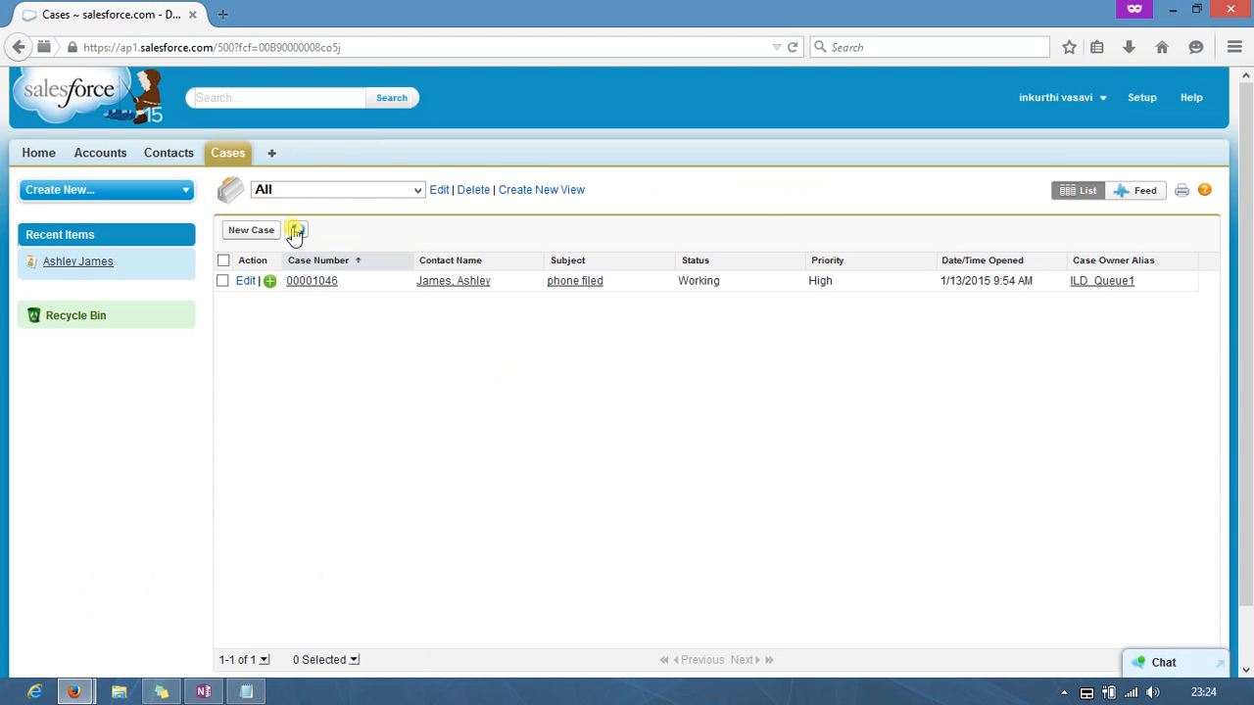
pyautogui.click(222, 281)
pyautogui.click(223, 281)
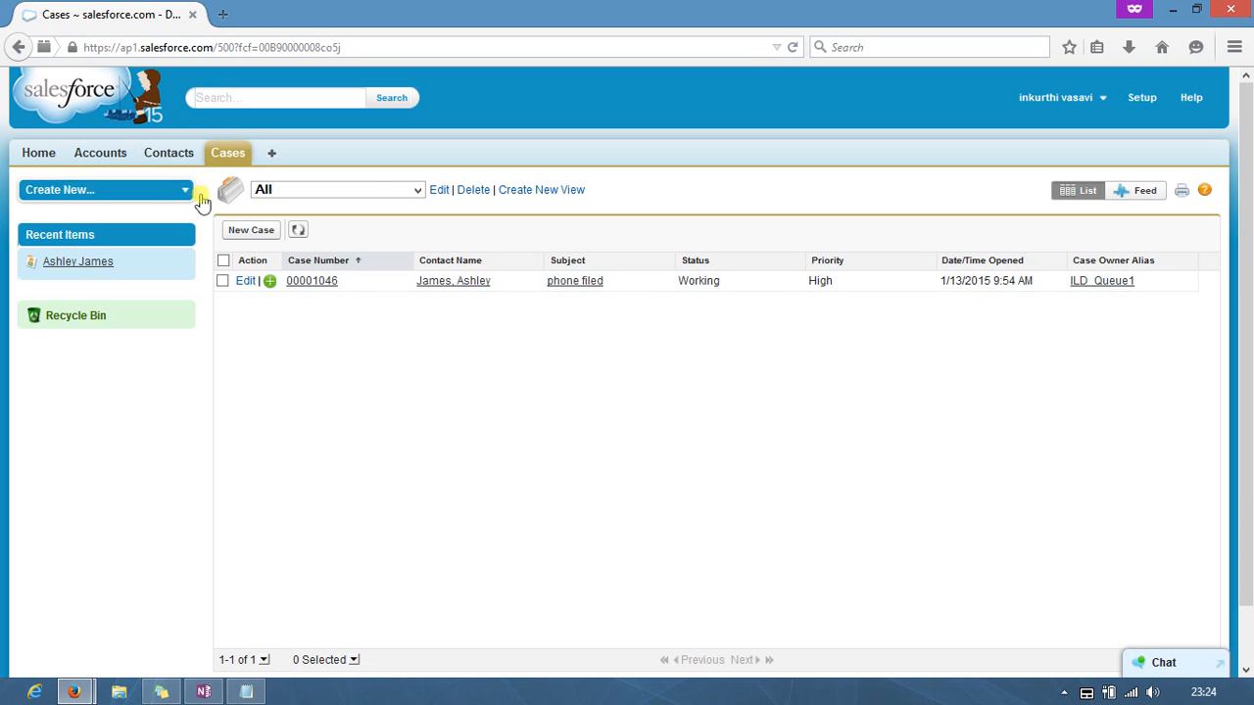
pyautogui.click(419, 191)
pyautogui.click(331, 247)
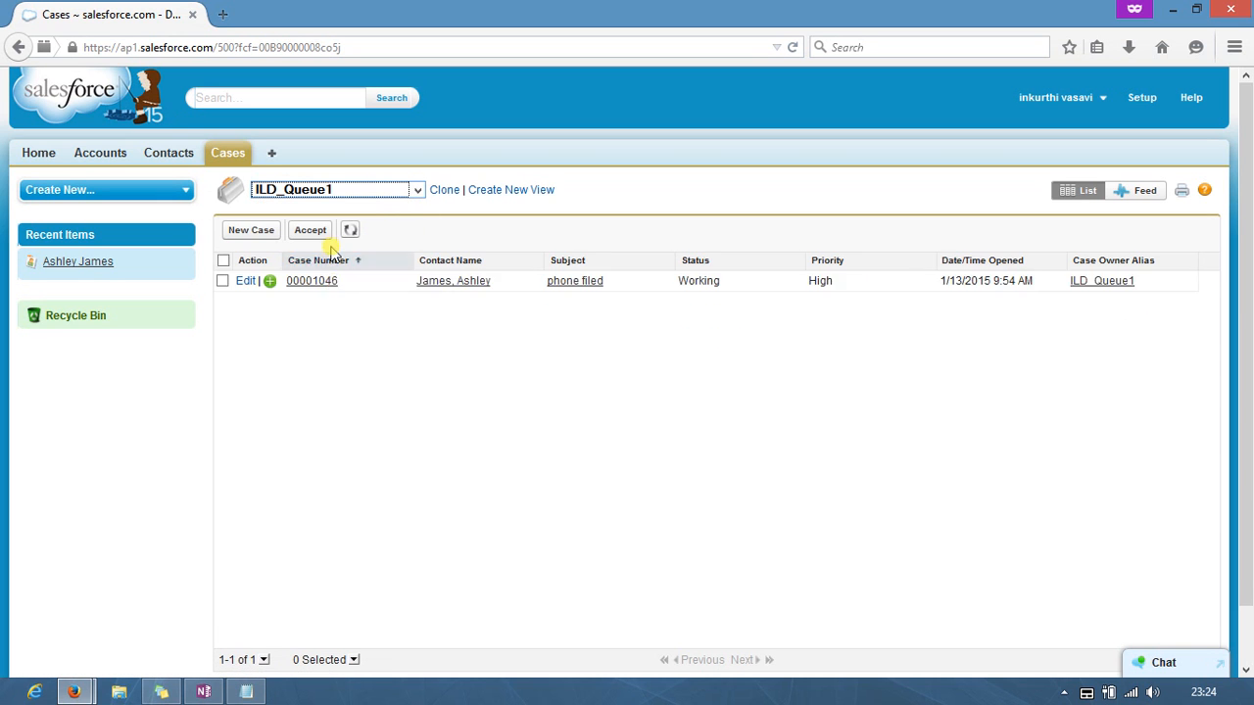
pyautogui.click(222, 281)
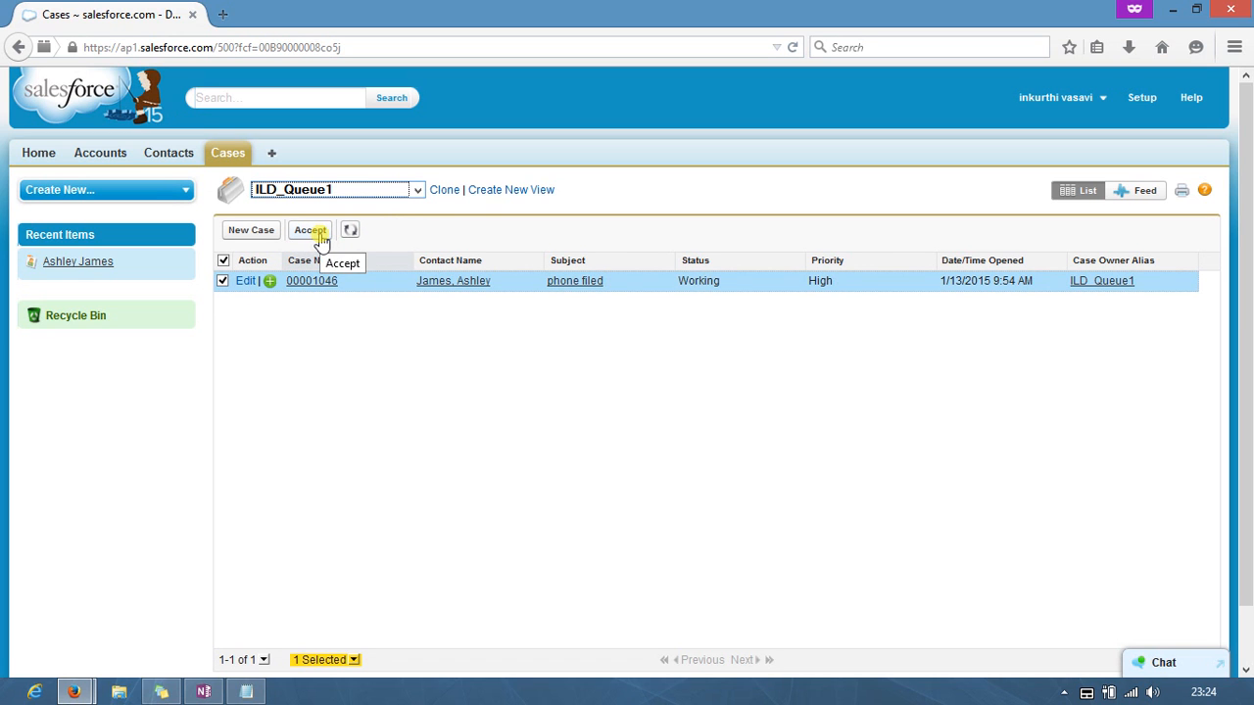
pyautogui.click(246, 692)
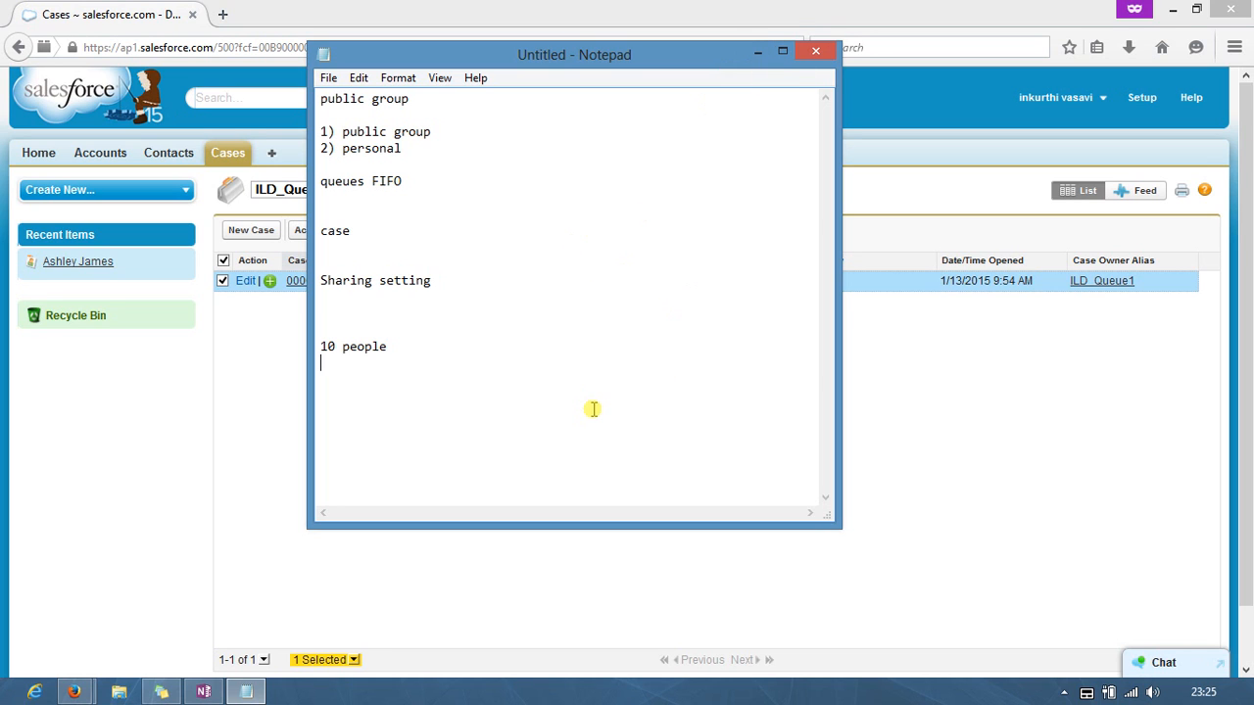
# Step: Minimize Notepad to return to the Salesforce ILD_Queue1 case list
pyautogui.click(760, 53)
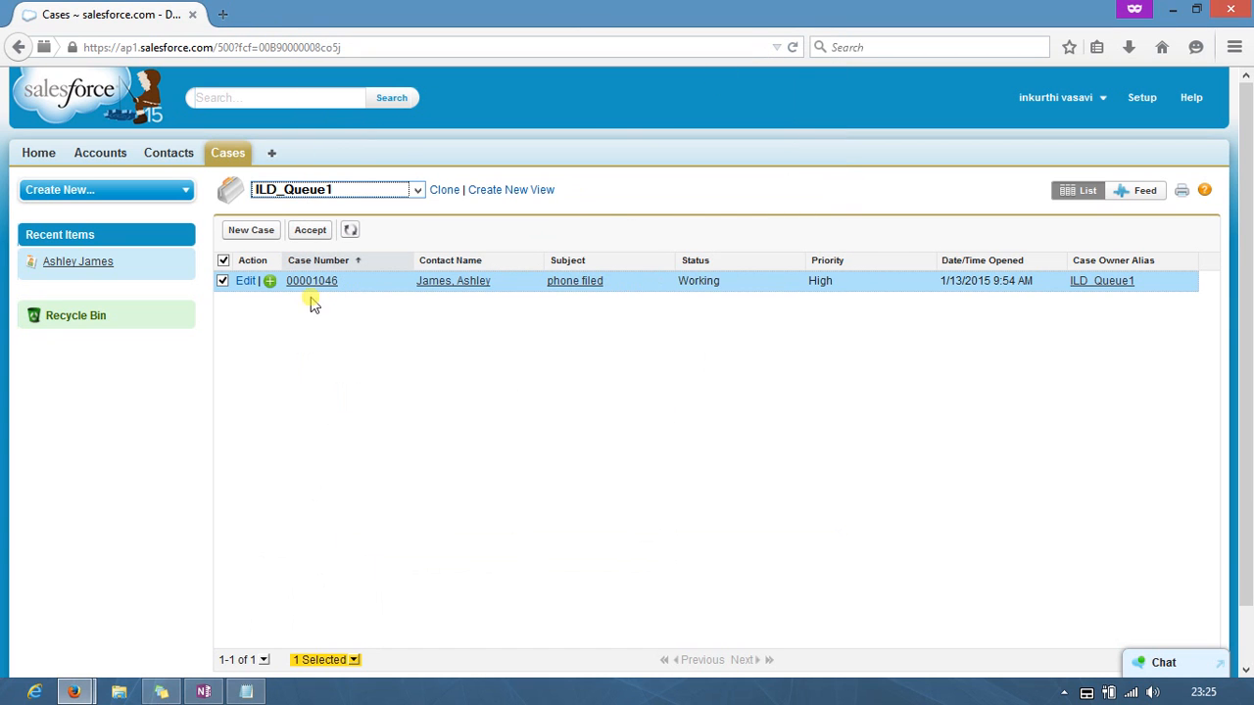
# Step: Accept case 00001046 from ILD_Queue1, then open the phone filed case in the other window
pyautogui.click(315, 236)
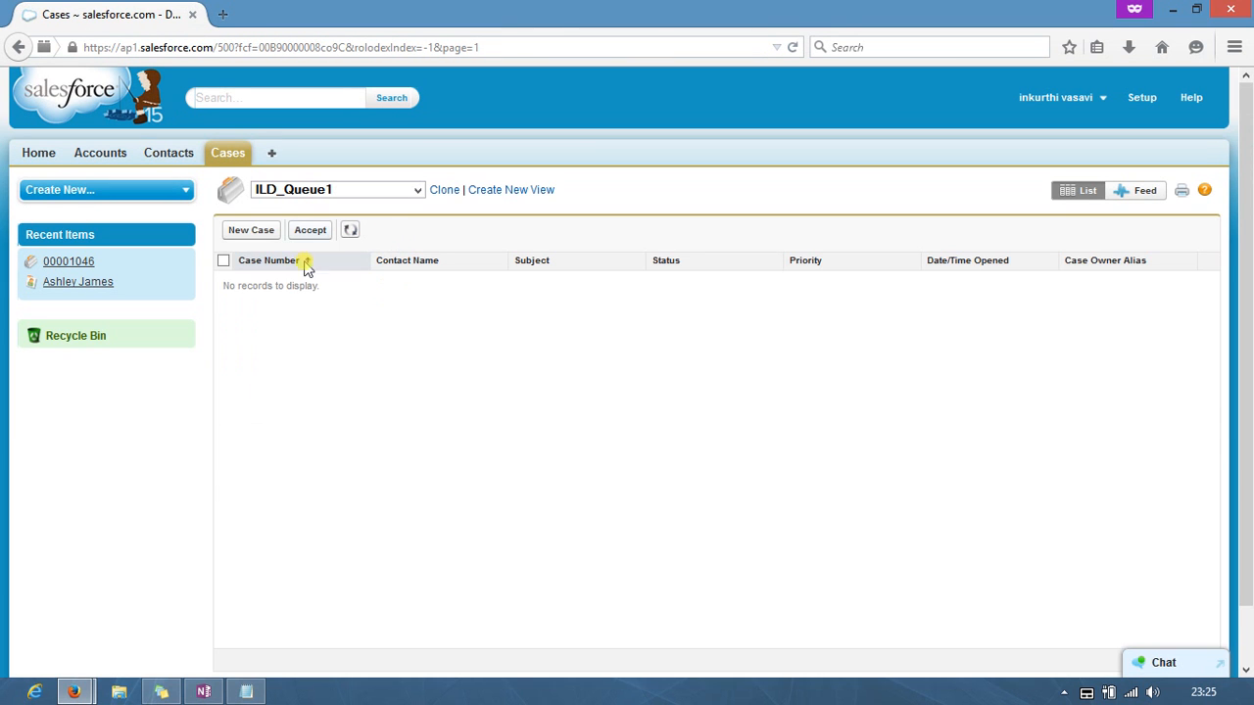
pyautogui.moveTo(86, 698)
pyautogui.click(112, 601)
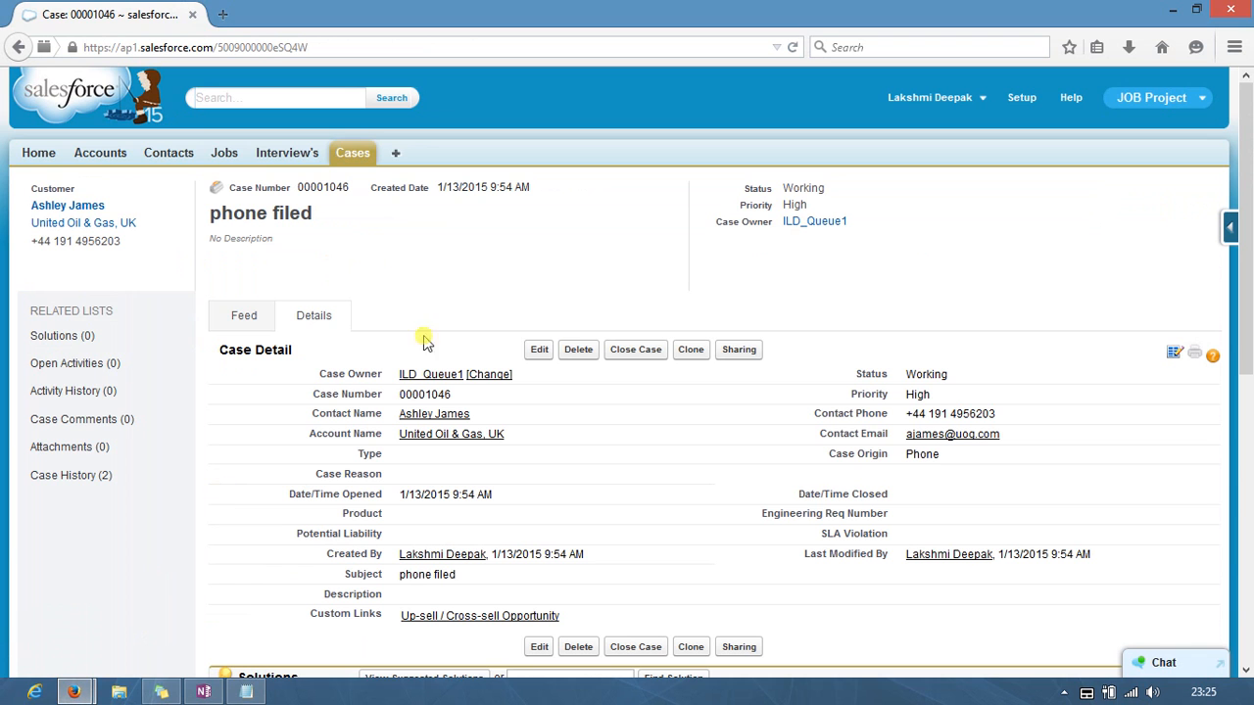
pyautogui.click(353, 154)
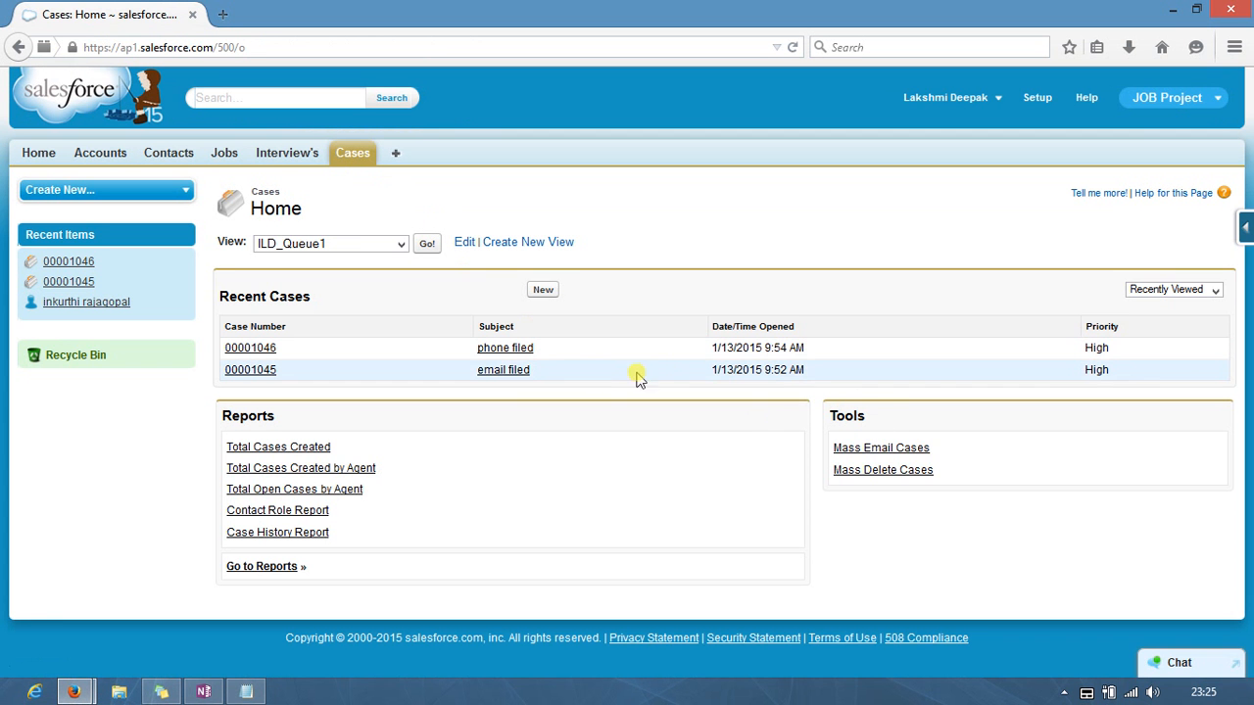
pyautogui.click(504, 348)
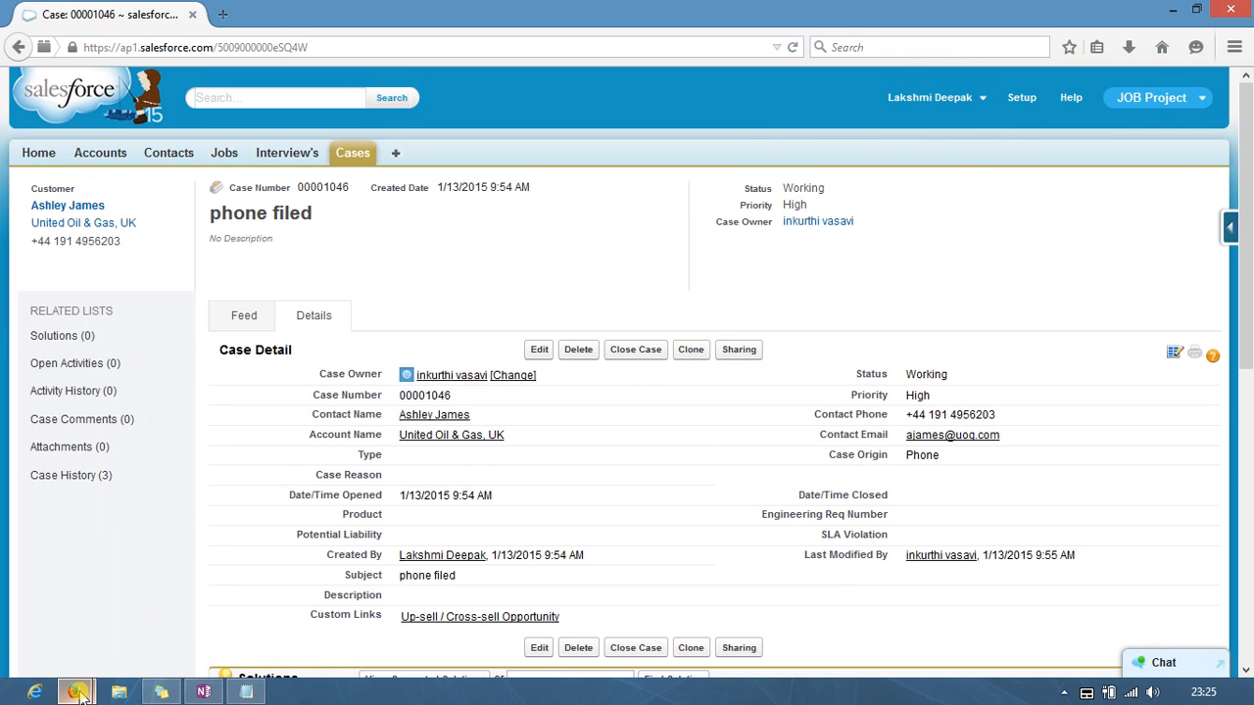
# Step: Switch between the queue list and case 00001046 windows, ending on the Cases home page
pyautogui.moveTo(73, 691)
pyautogui.click(284, 627)
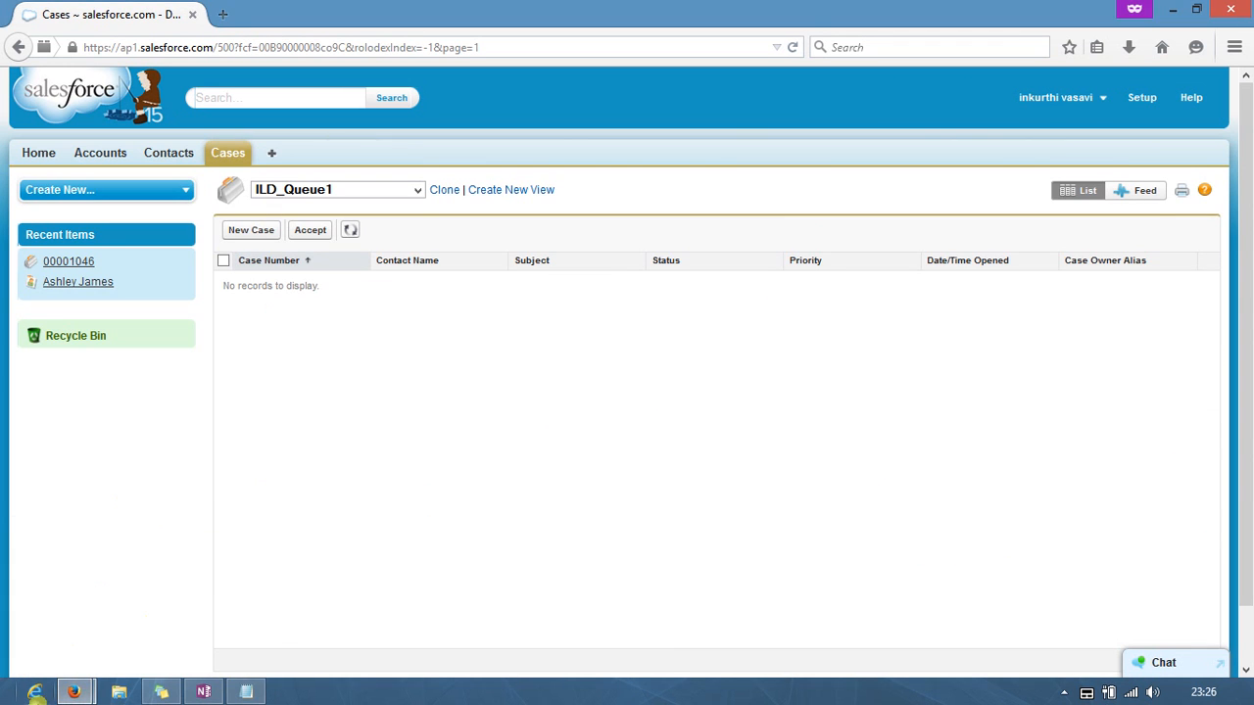
pyautogui.click(73, 692)
pyautogui.click(90, 619)
pyautogui.moveTo(332, 174); pyautogui.dragTo(345, 154)
pyautogui.click(347, 153)
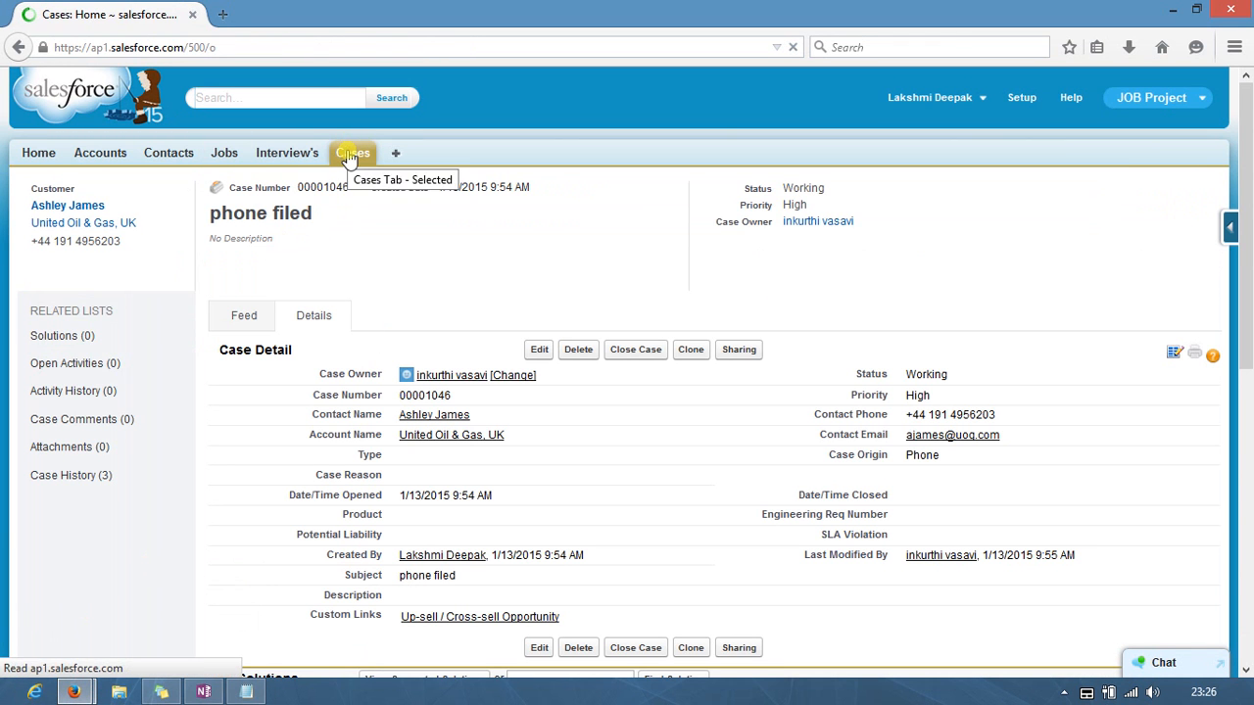
# Step: Add a sharing entry on case 00001045 for Group: ILD_TechGroup with Read Only case access
pyautogui.click(503, 381)
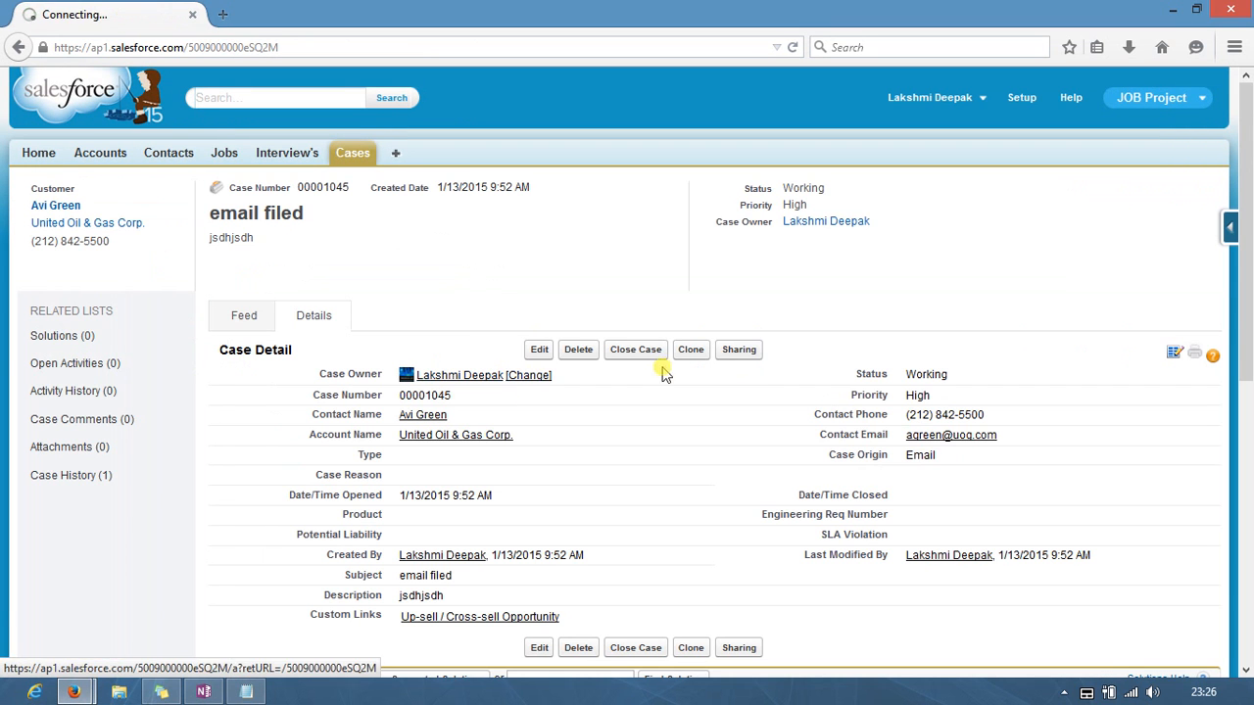
pyautogui.click(740, 355)
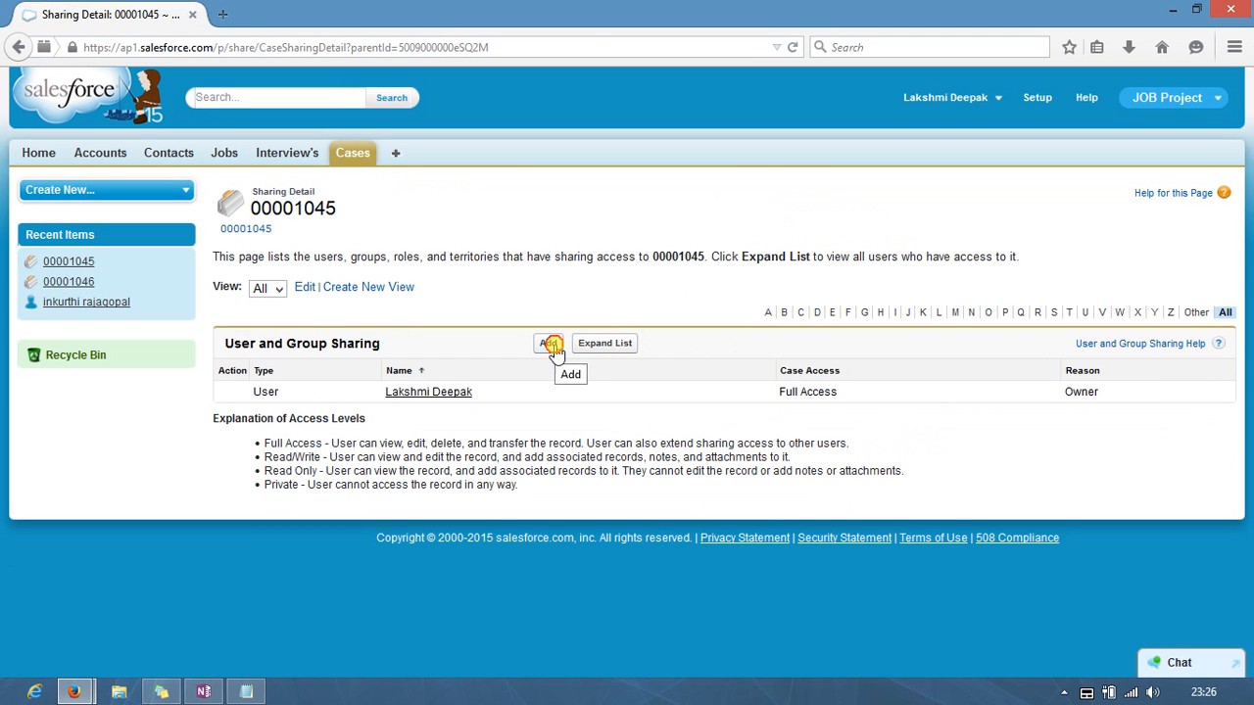
pyautogui.click(549, 345)
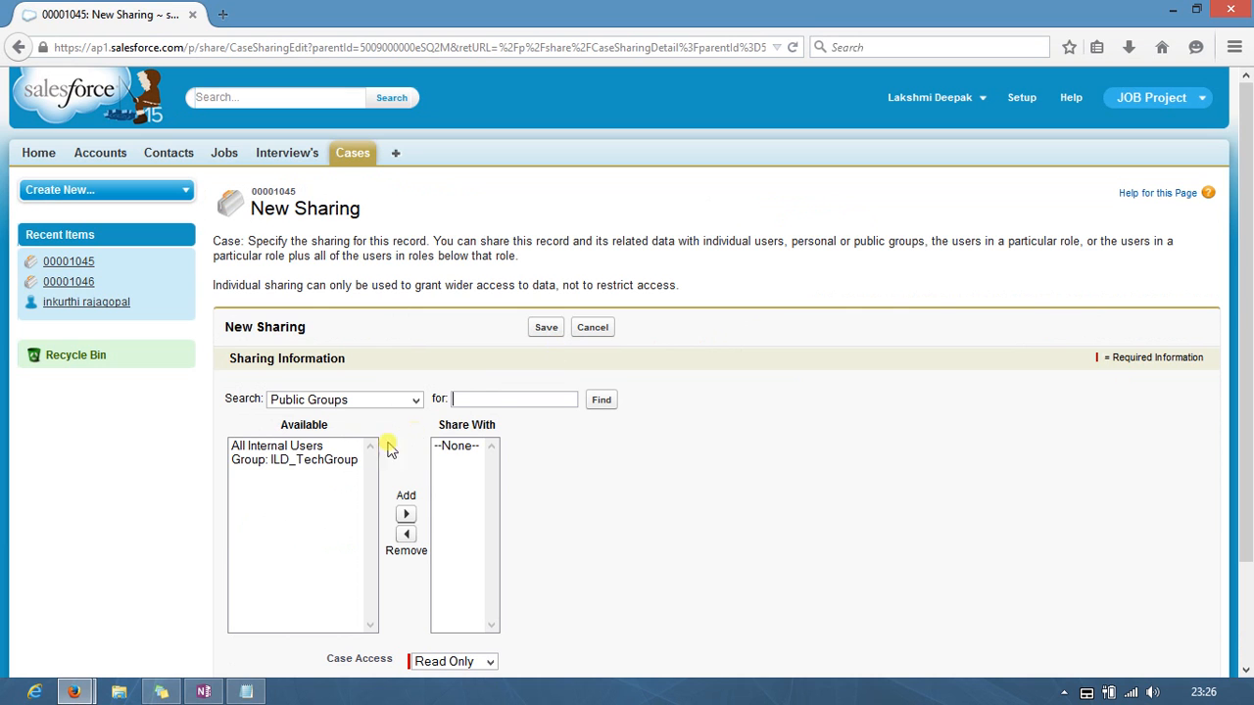
pyautogui.click(313, 458)
pyautogui.click(407, 516)
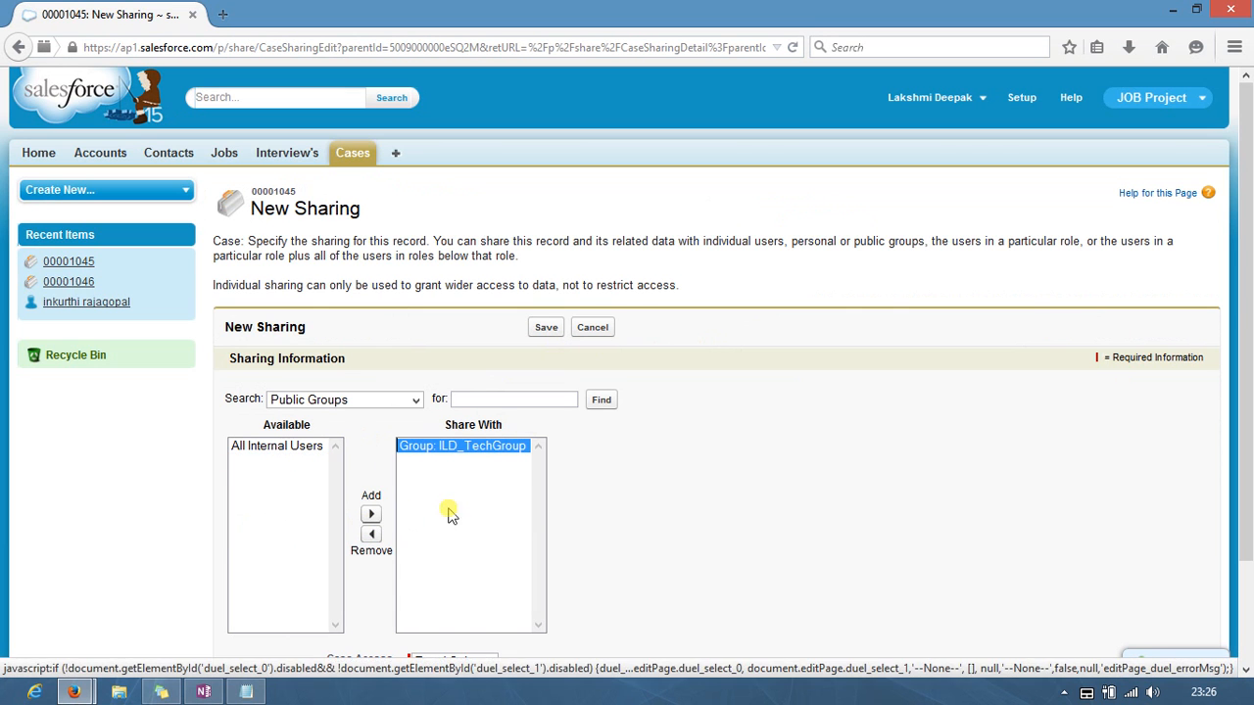
pyautogui.scroll(-2, 584, 467)
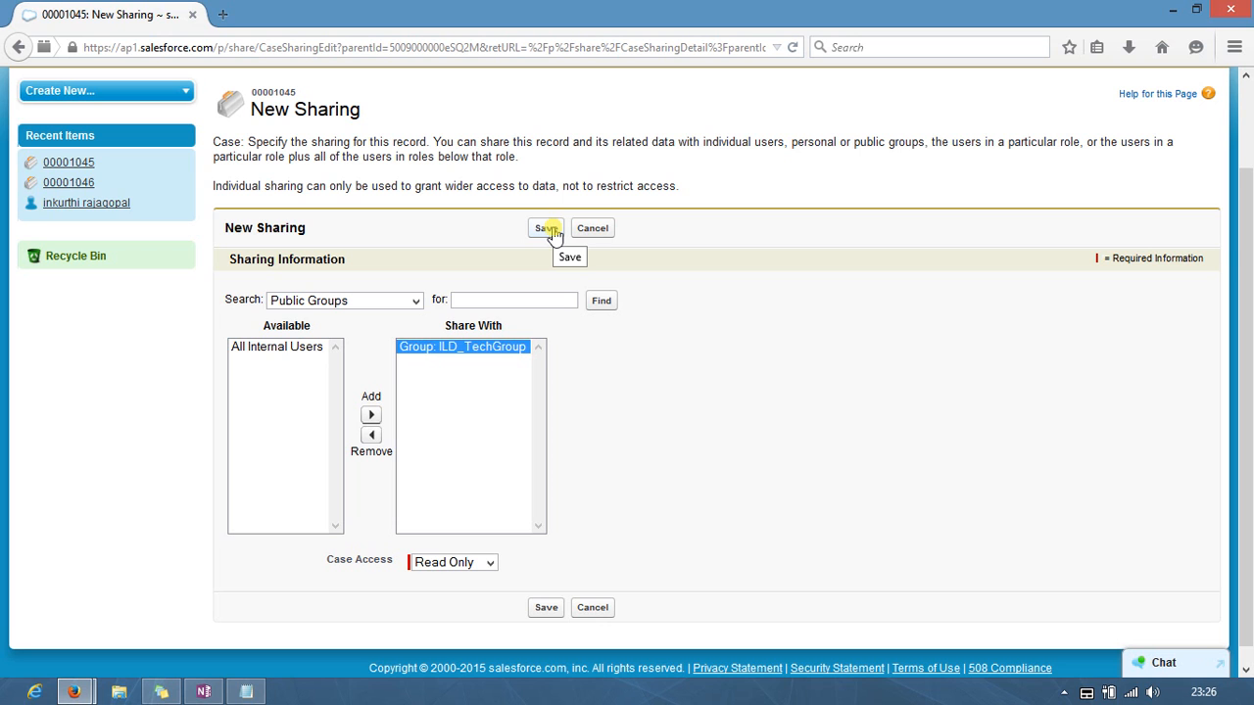
pyautogui.click(491, 564)
pyautogui.click(493, 564)
pyautogui.click(552, 233)
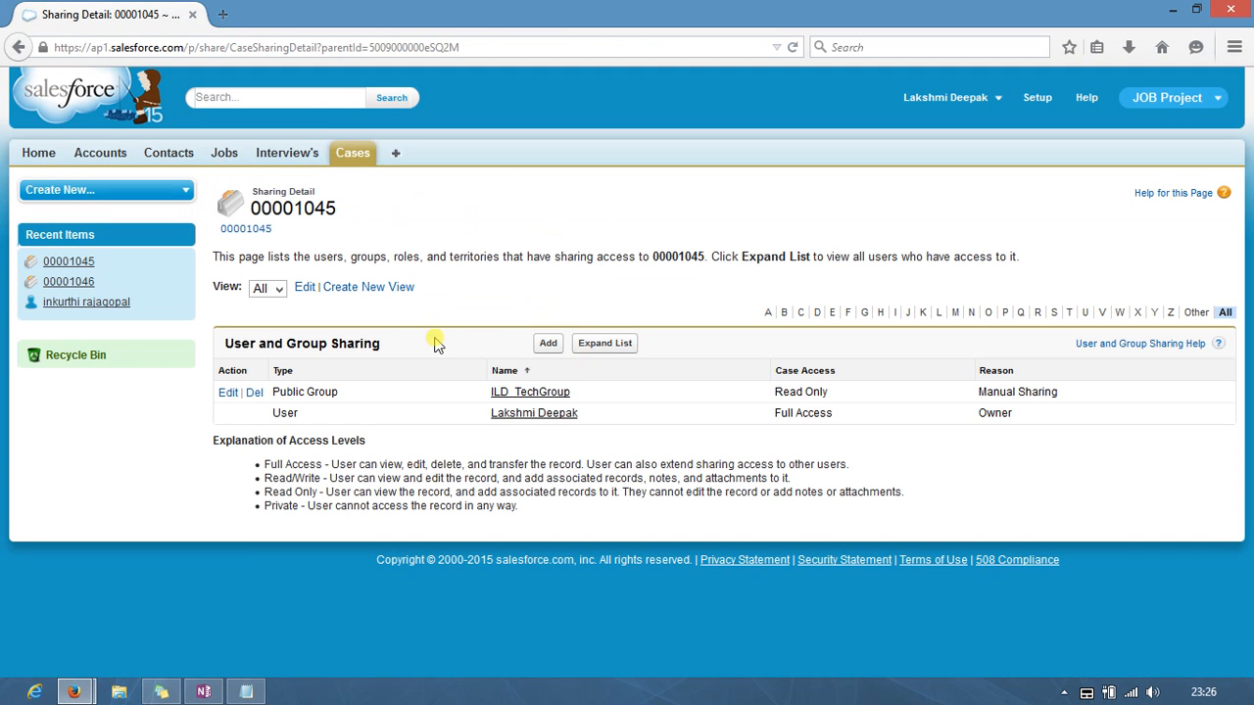
# Step: Refresh the empty queue list, then delete case 00001045's ILD_TechGroup share
pyautogui.moveTo(81, 693)
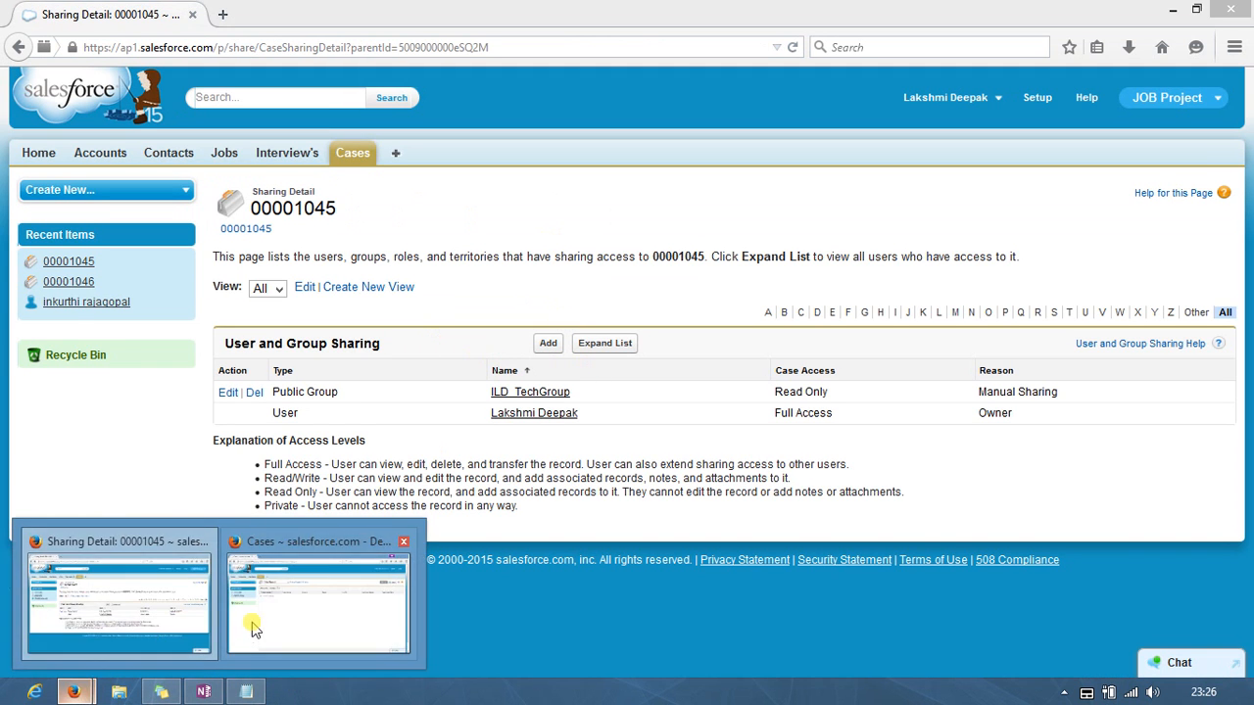
pyautogui.click(246, 627)
pyautogui.click(351, 231)
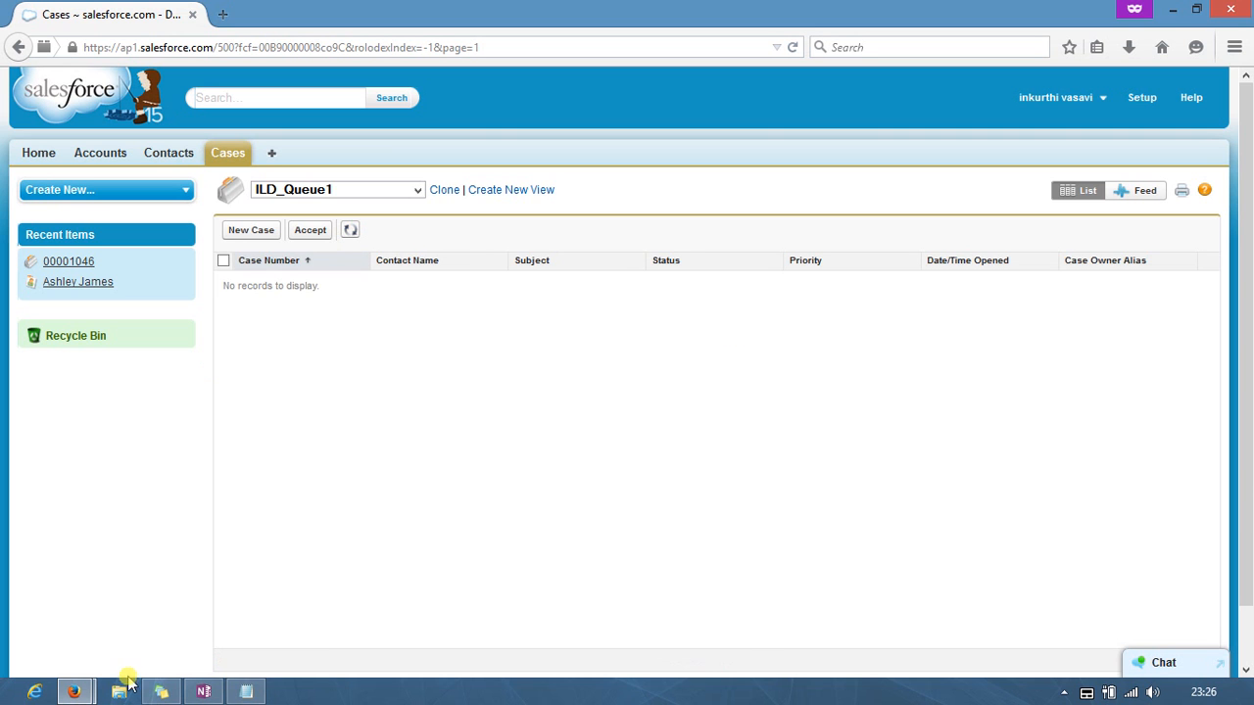
pyautogui.moveTo(74, 691)
pyautogui.click(95, 640)
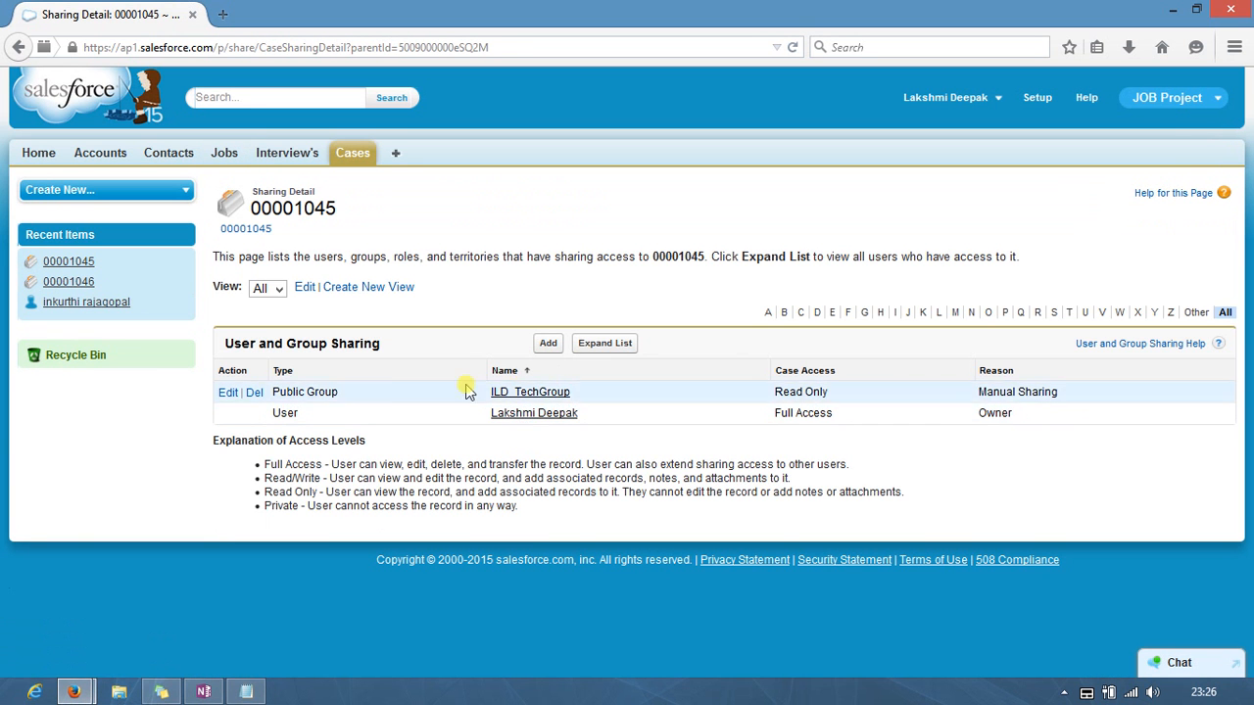
pyautogui.click(253, 393)
pyautogui.click(607, 337)
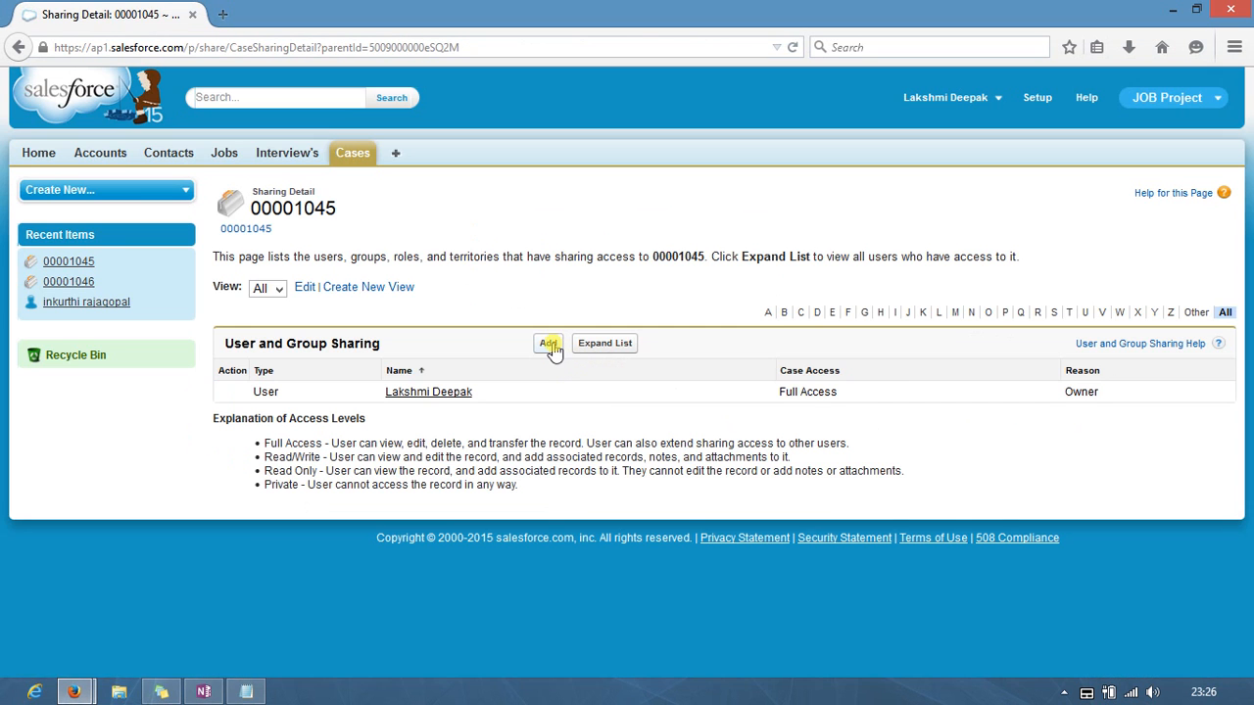
# Step: Share case 00001045 with the agent user at Read Only access instead
pyautogui.click(548, 343)
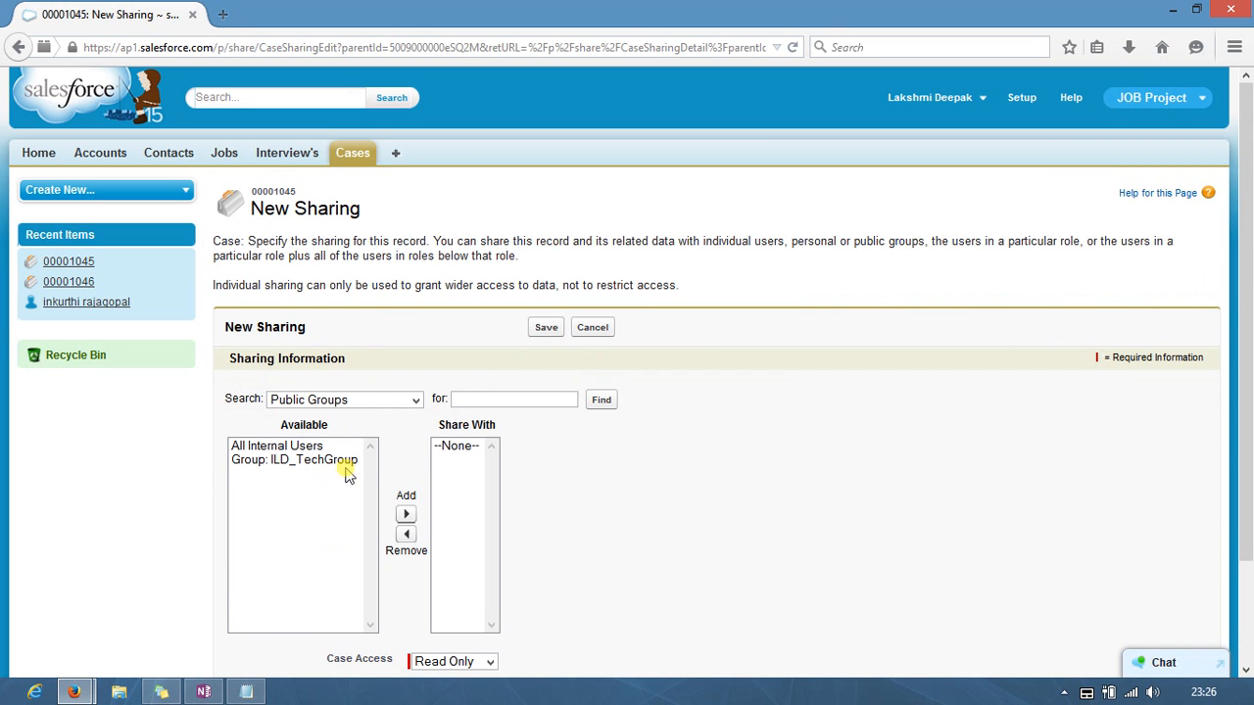
pyautogui.click(424, 404)
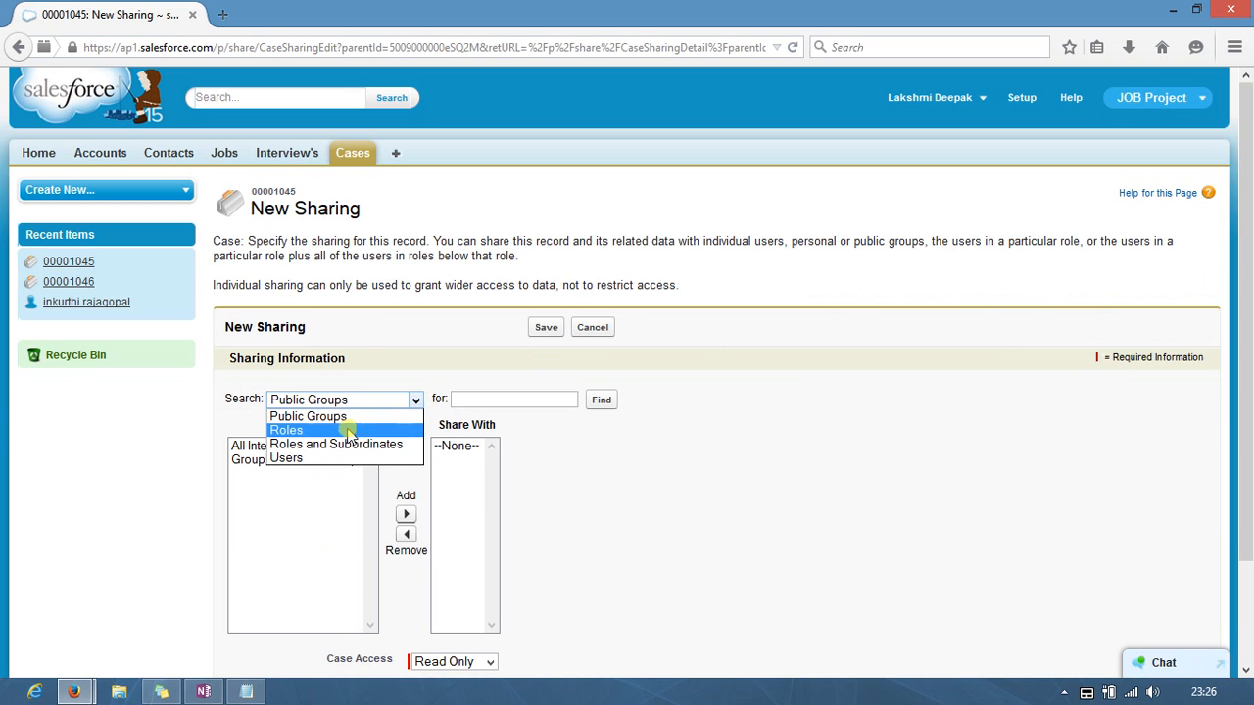
pyautogui.click(284, 458)
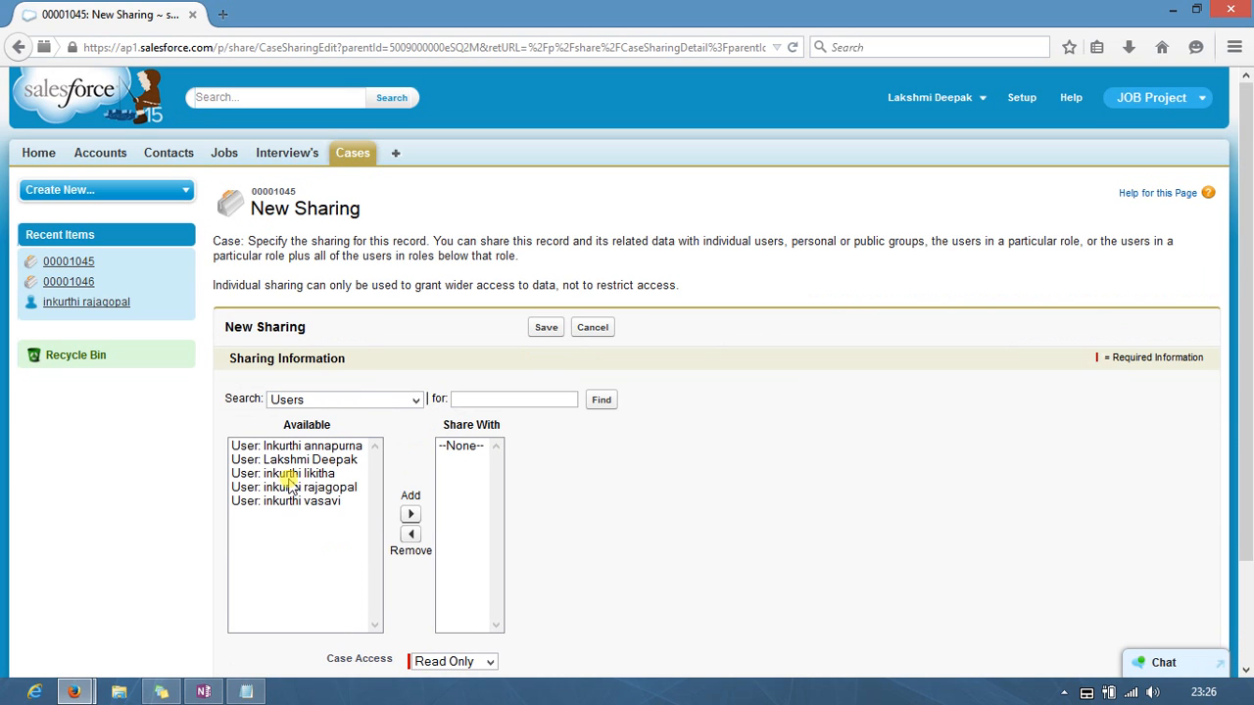
pyautogui.click(289, 474)
pyautogui.click(294, 501)
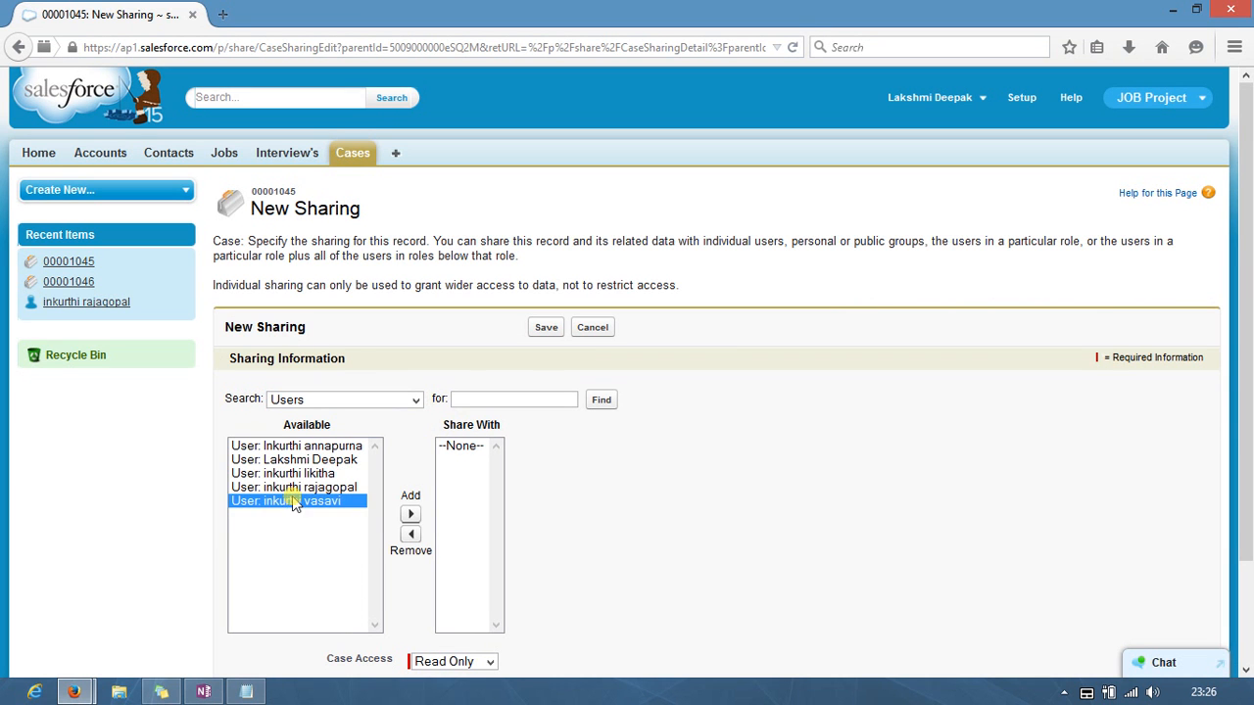
pyautogui.click(410, 515)
pyautogui.click(547, 329)
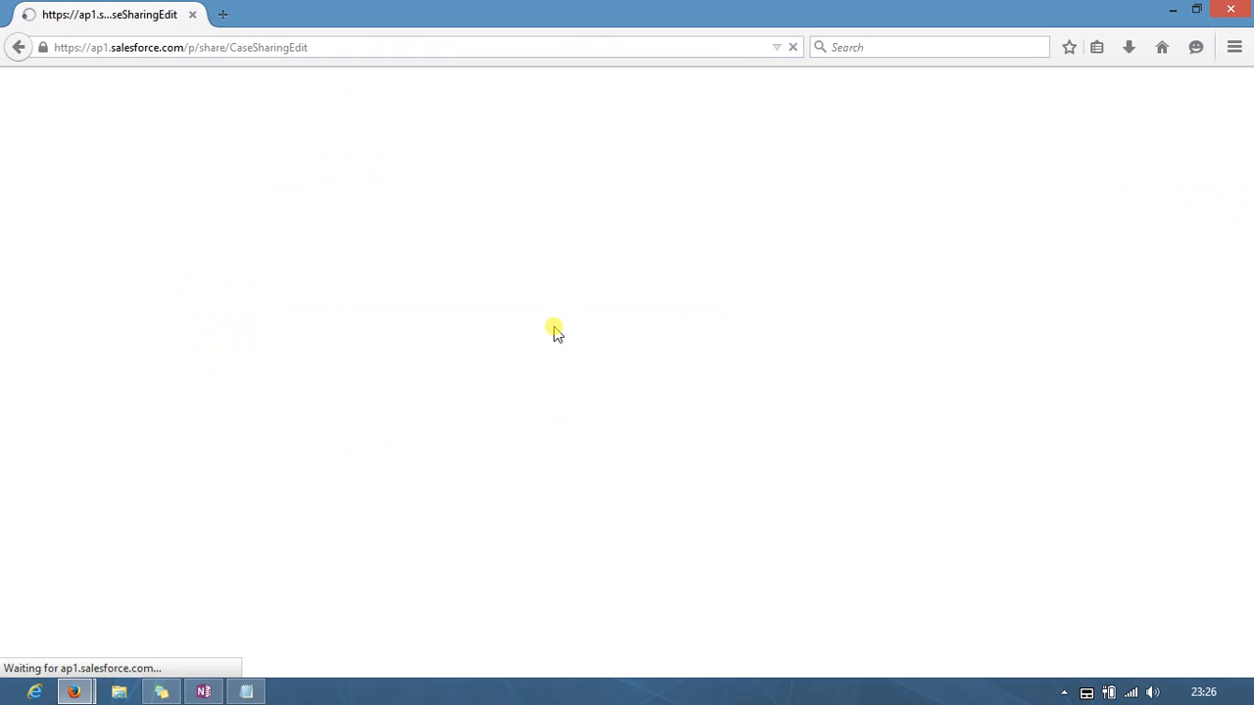
pyautogui.moveTo(83, 686)
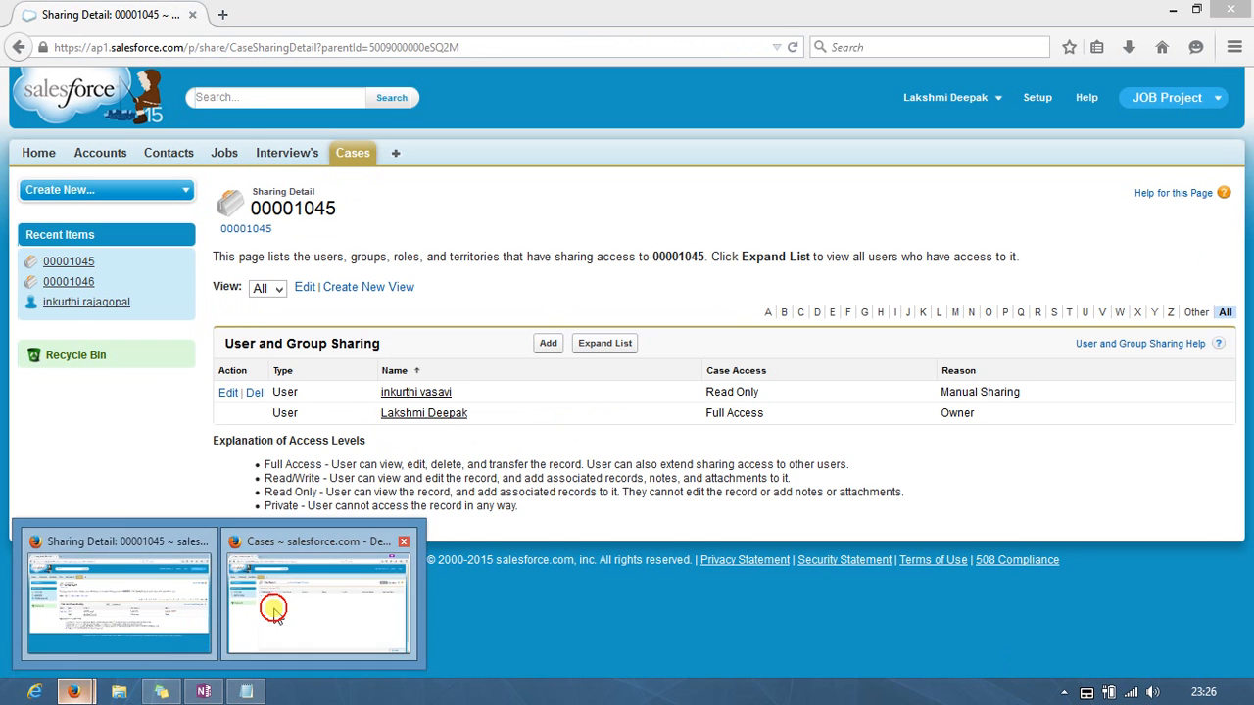
pyautogui.click(269, 608)
# Step: Refresh the queue and switch the case list view to All Open Cases
pyautogui.click(348, 233)
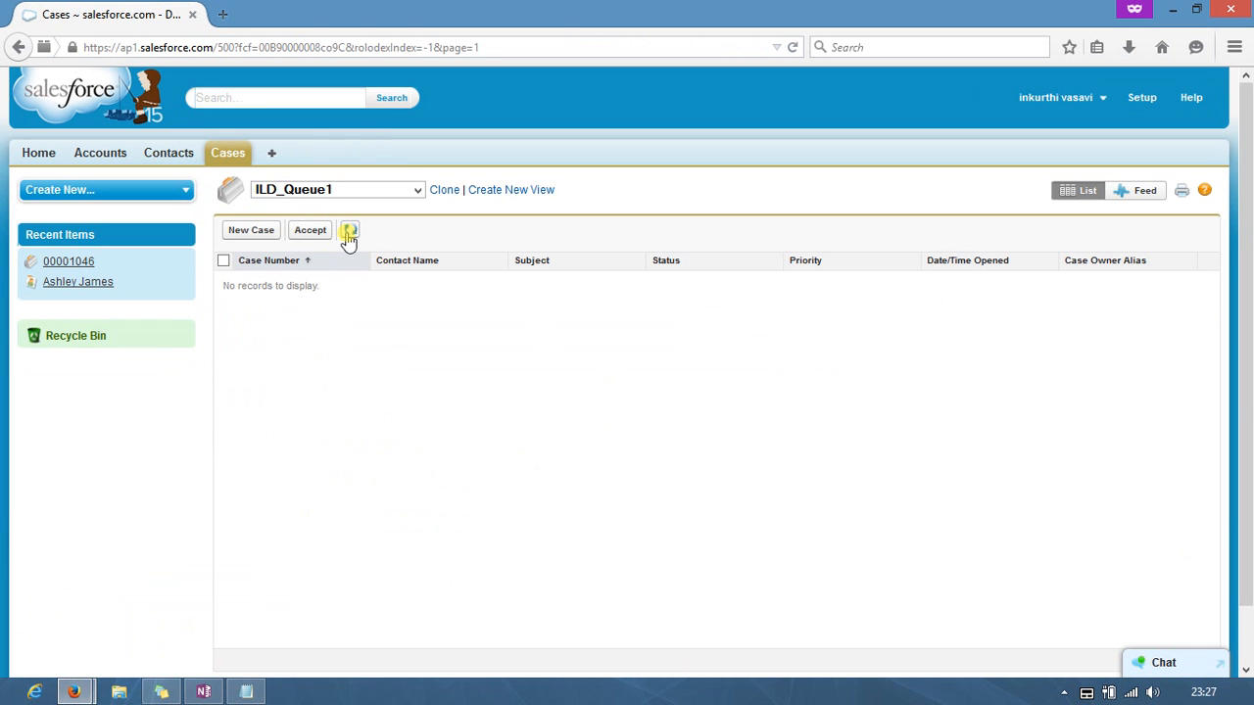
pyautogui.click(348, 233)
pyautogui.click(345, 191)
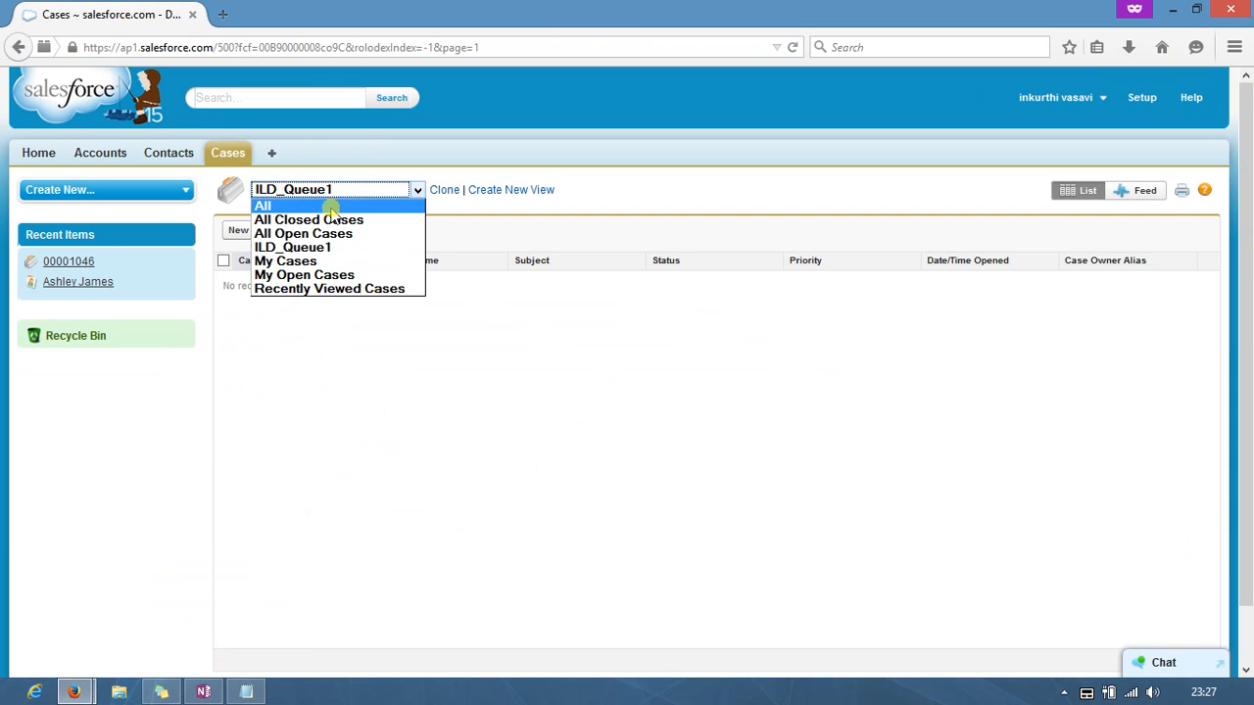
pyautogui.click(333, 208)
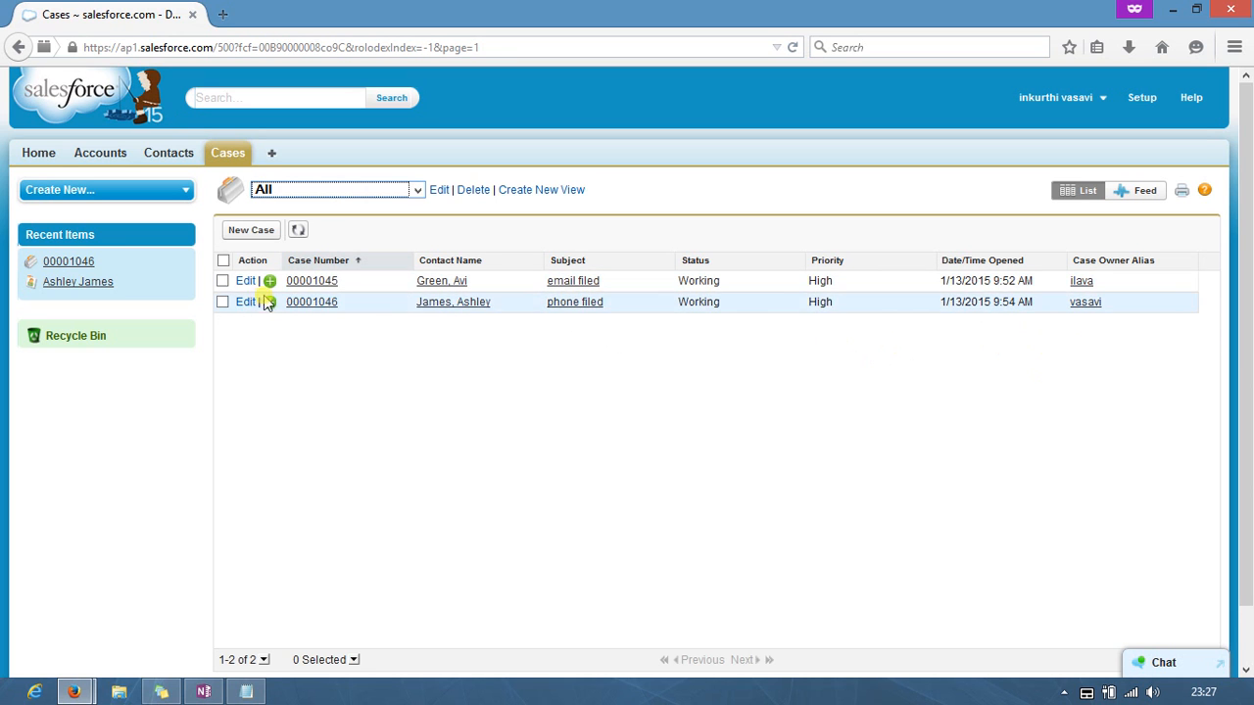
pyautogui.click(341, 189)
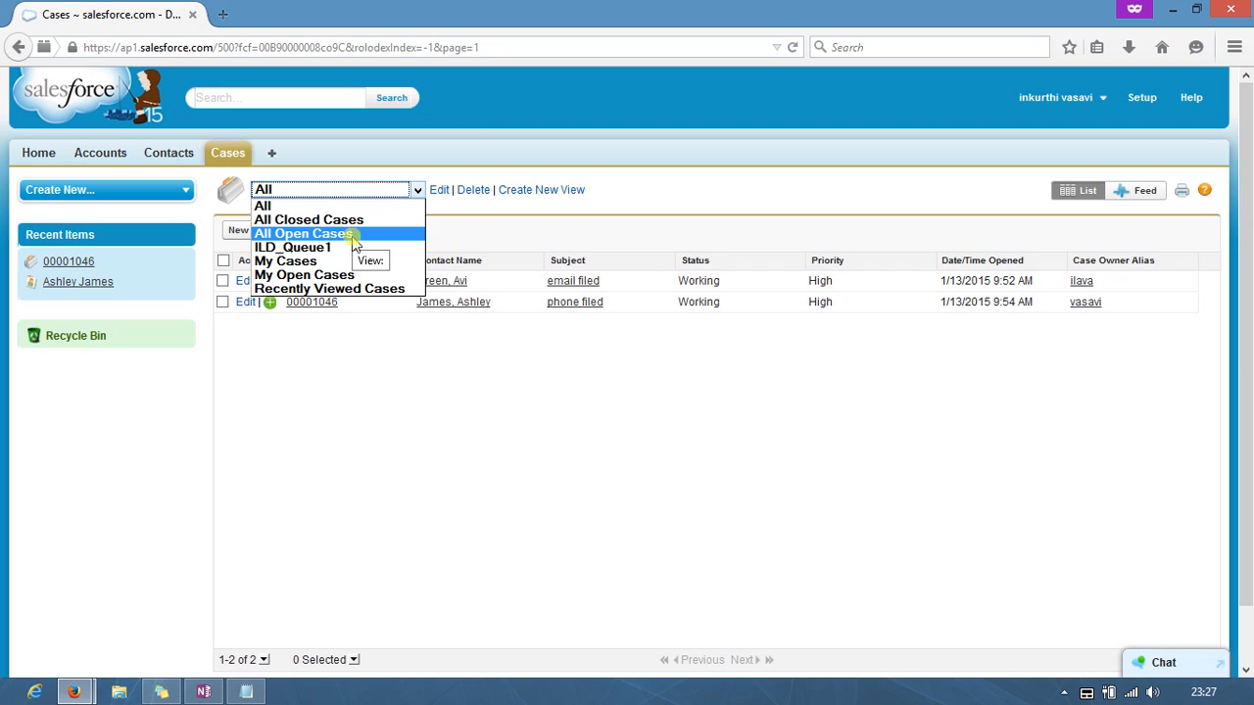
pyautogui.click(355, 235)
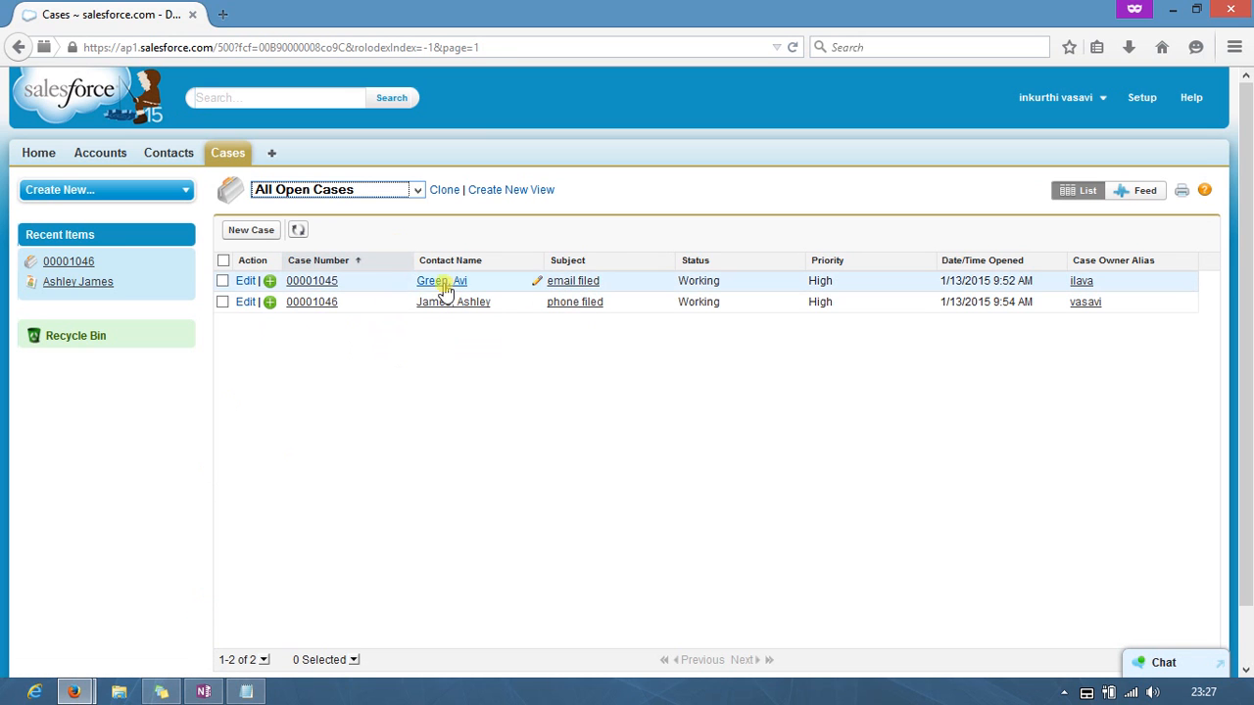
# Step: Try closing case 00001045 from its Details tab, hitting Insufficient Privileges
pyautogui.click(305, 286)
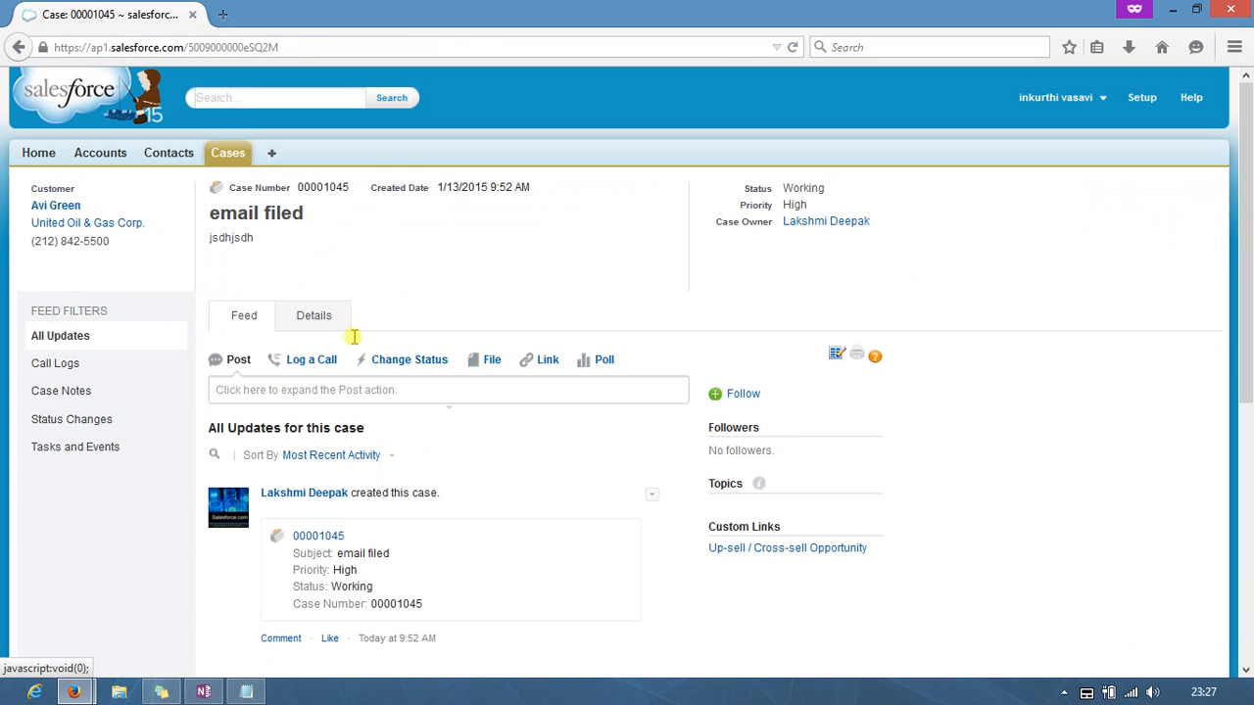
pyautogui.click(323, 315)
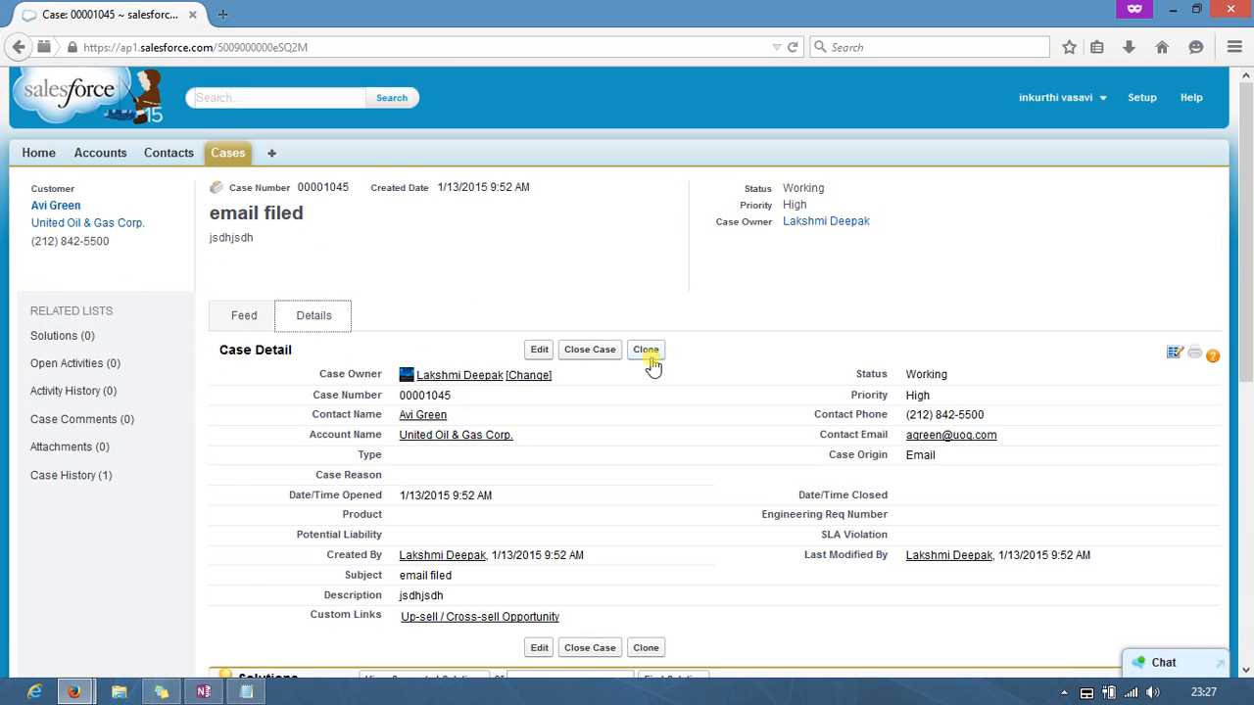
pyautogui.click(598, 352)
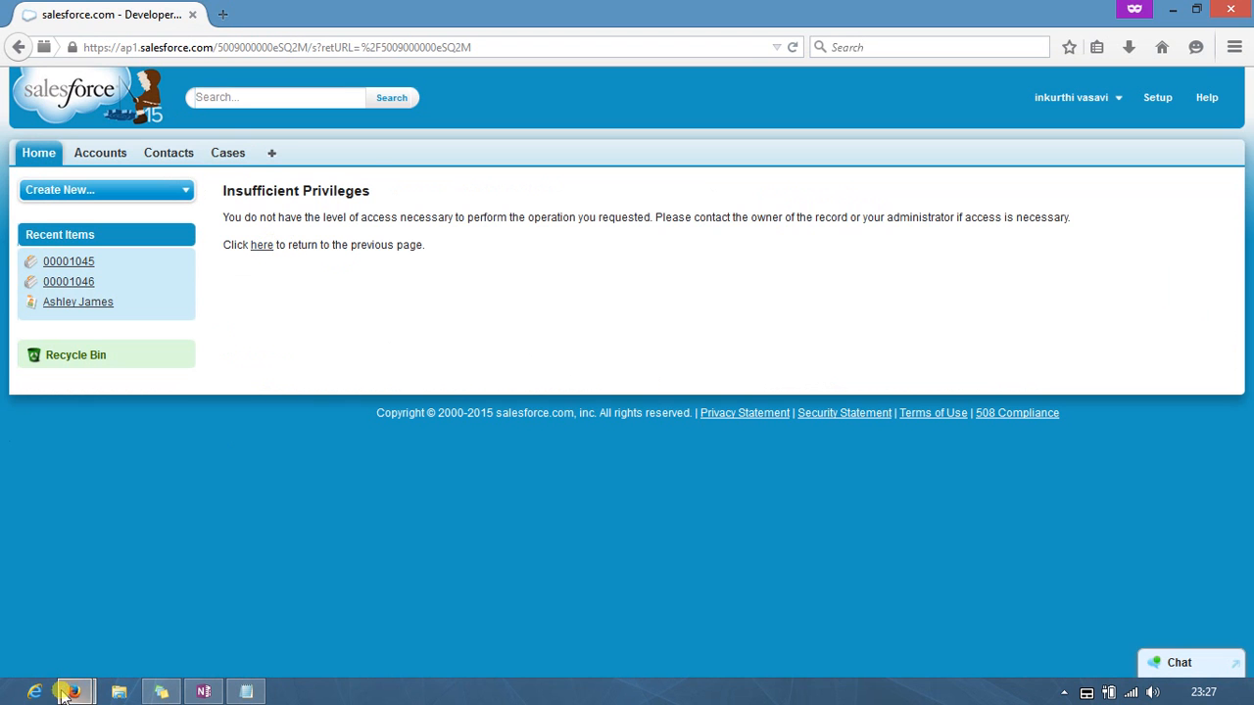
# Step: Back in the second user's window, open phone filed case 00001046 and start Close Case
pyautogui.moveTo(71, 689)
pyautogui.click(103, 603)
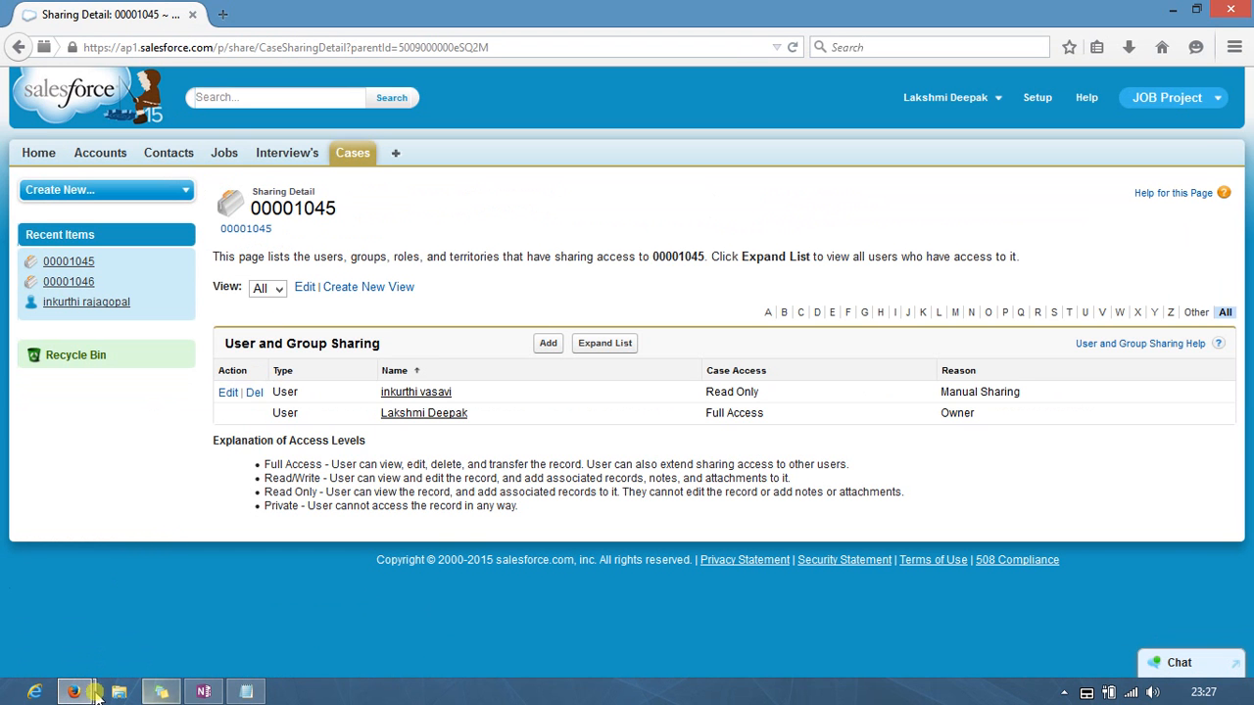
pyautogui.moveTo(74, 690)
pyautogui.click(283, 606)
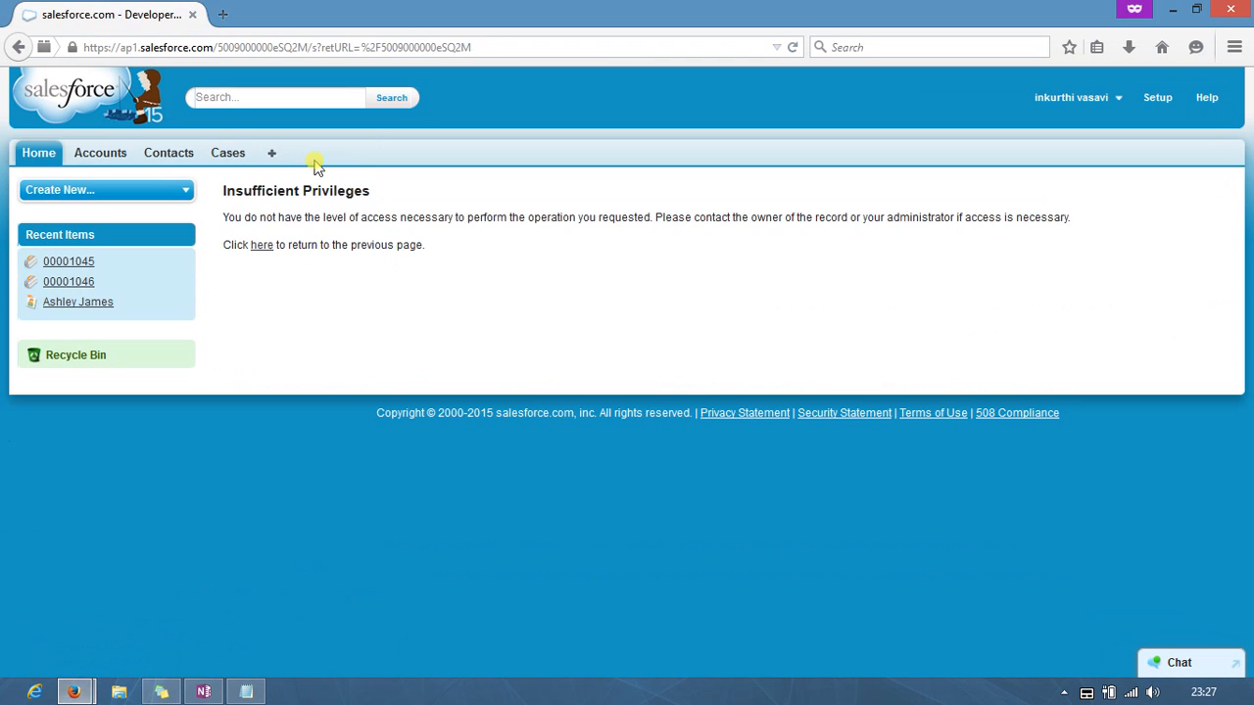
pyautogui.click(232, 153)
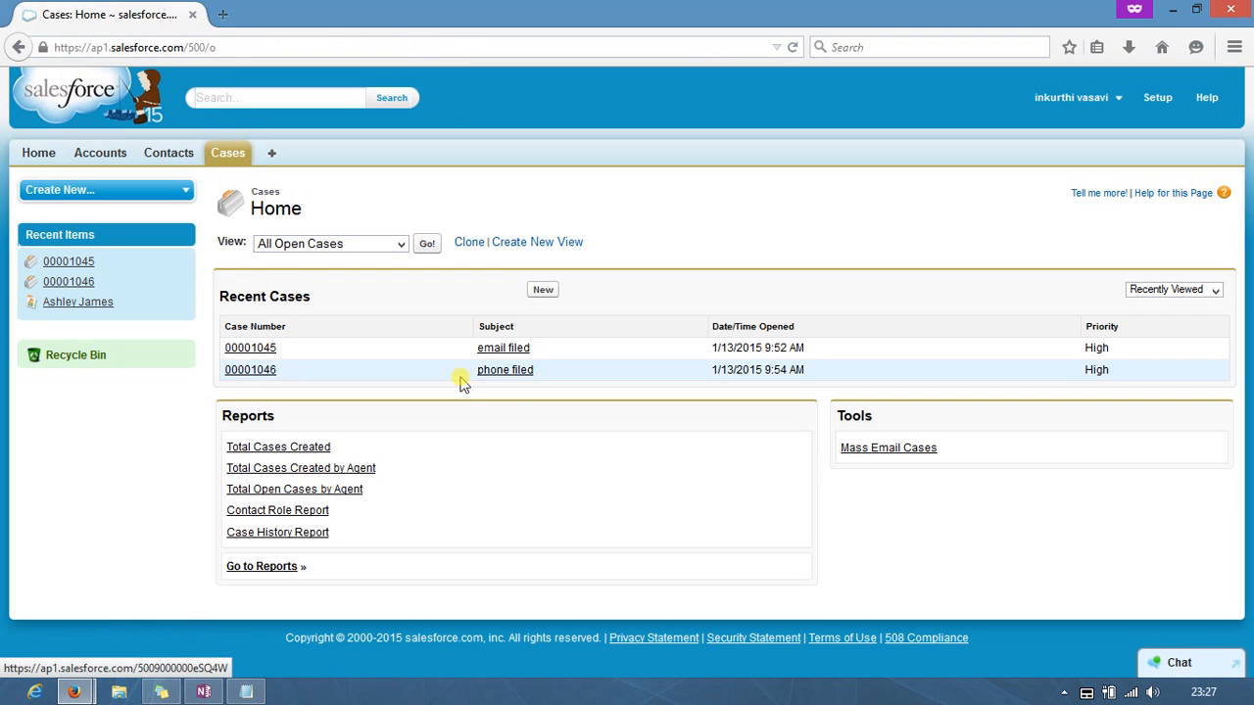
pyautogui.click(508, 370)
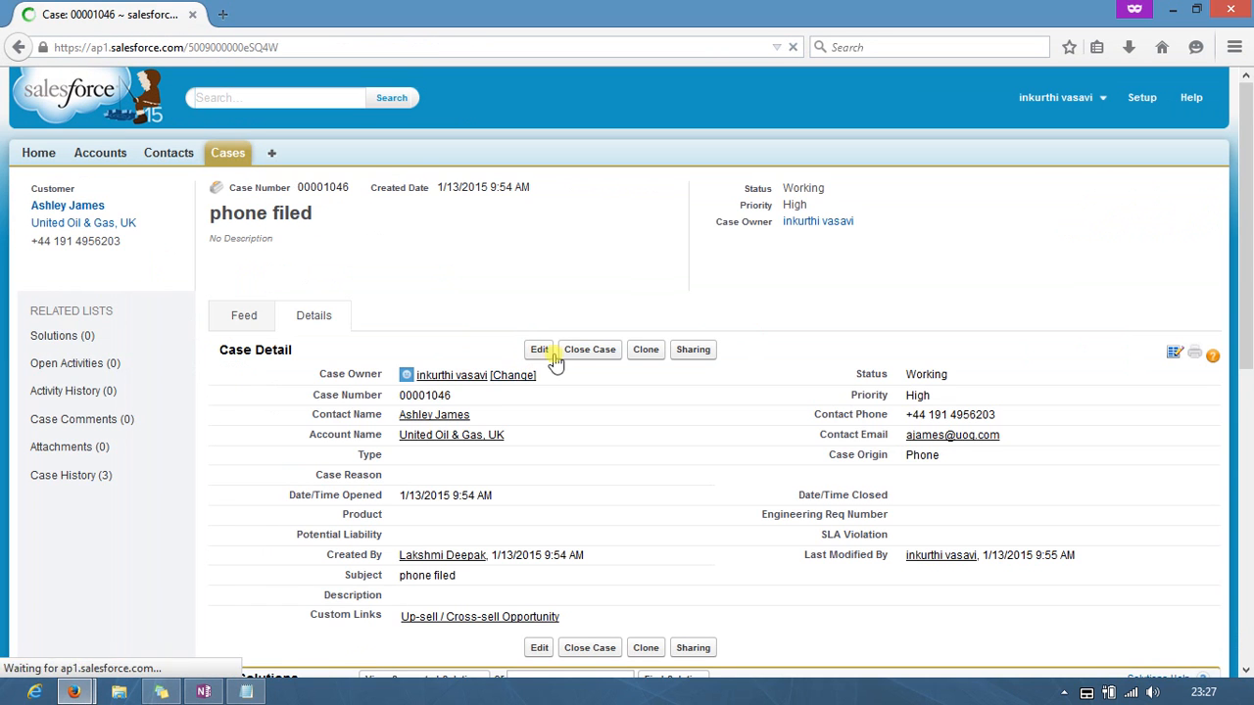
pyautogui.click(599, 353)
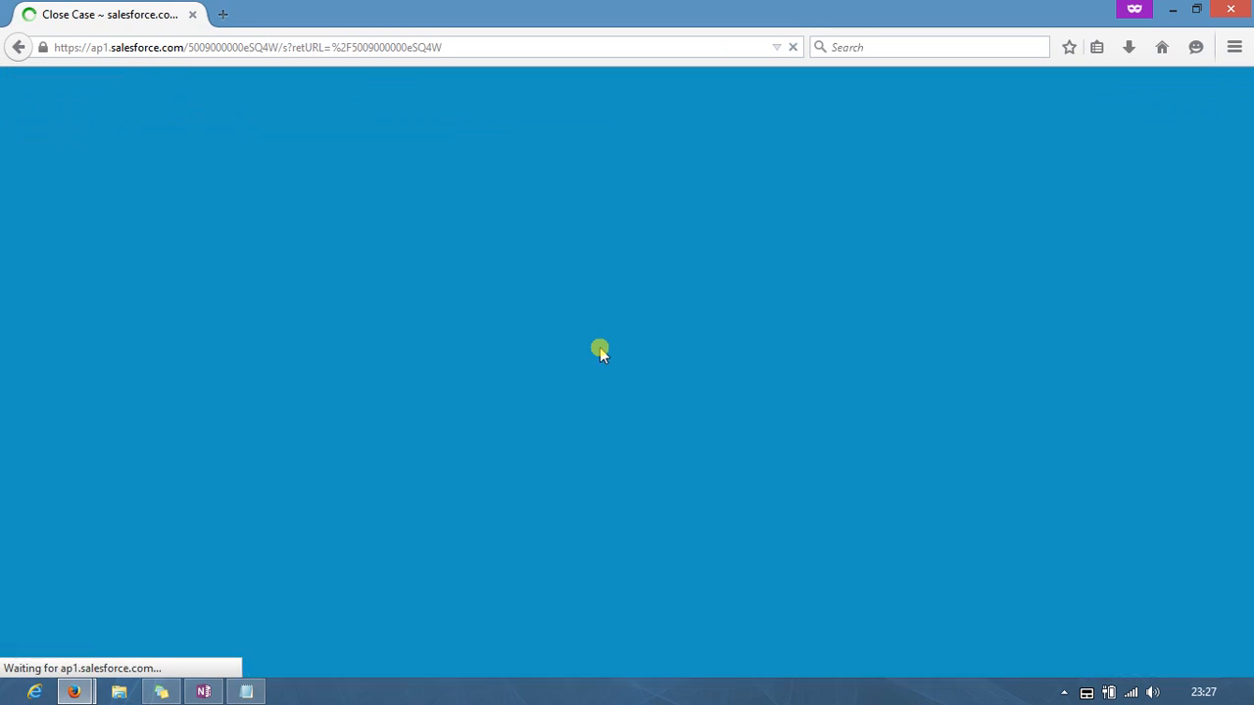
# Step: Set case 00001046's status to Closed and case reason to Installation
pyautogui.click(485, 382)
pyautogui.scroll(-2, 483, 381)
pyautogui.click(471, 214)
pyautogui.click(470, 242)
pyautogui.click(467, 235)
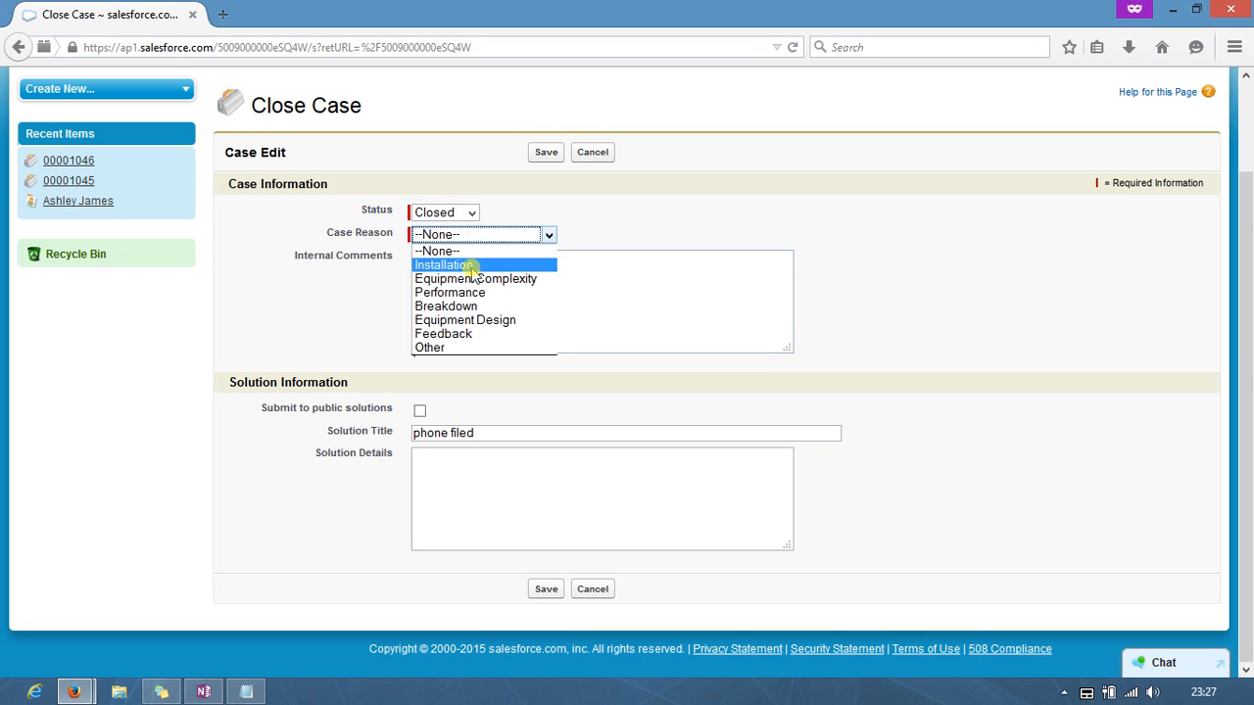
pyautogui.click(472, 266)
# Step: Submit to public solutions with solution details 'the comment', then minimize the window
pyautogui.write('sfs')
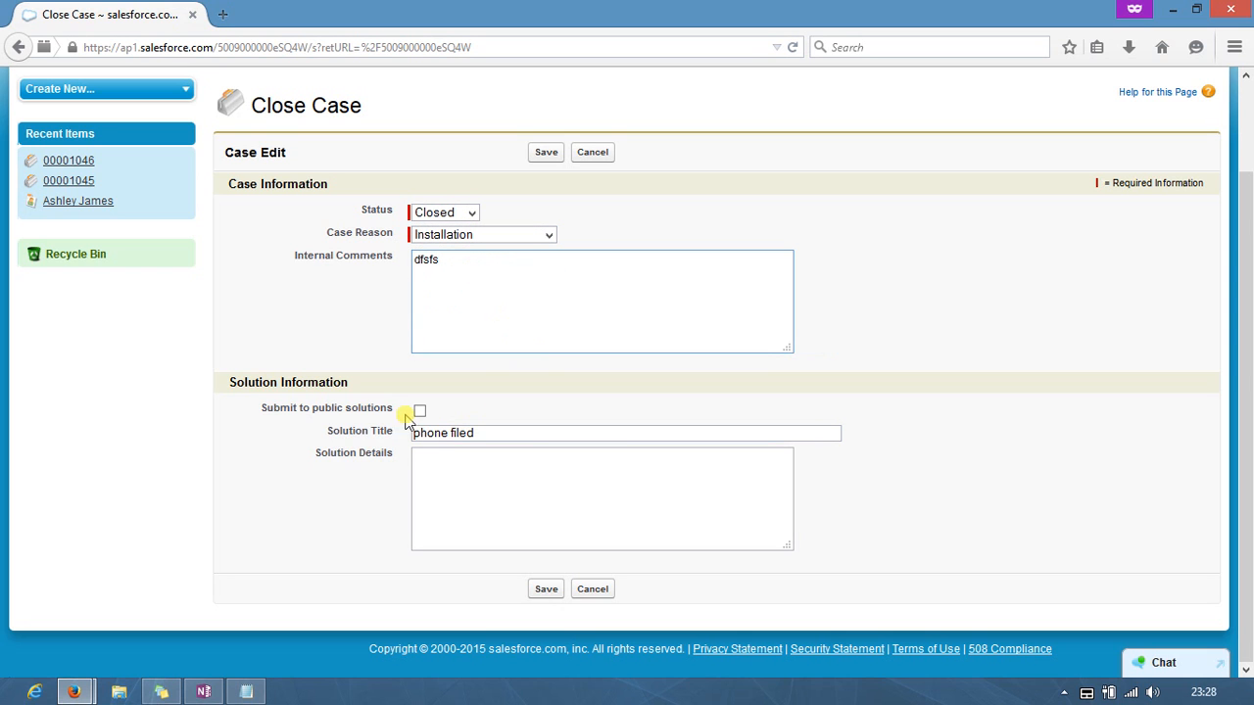
pyautogui.click(419, 410)
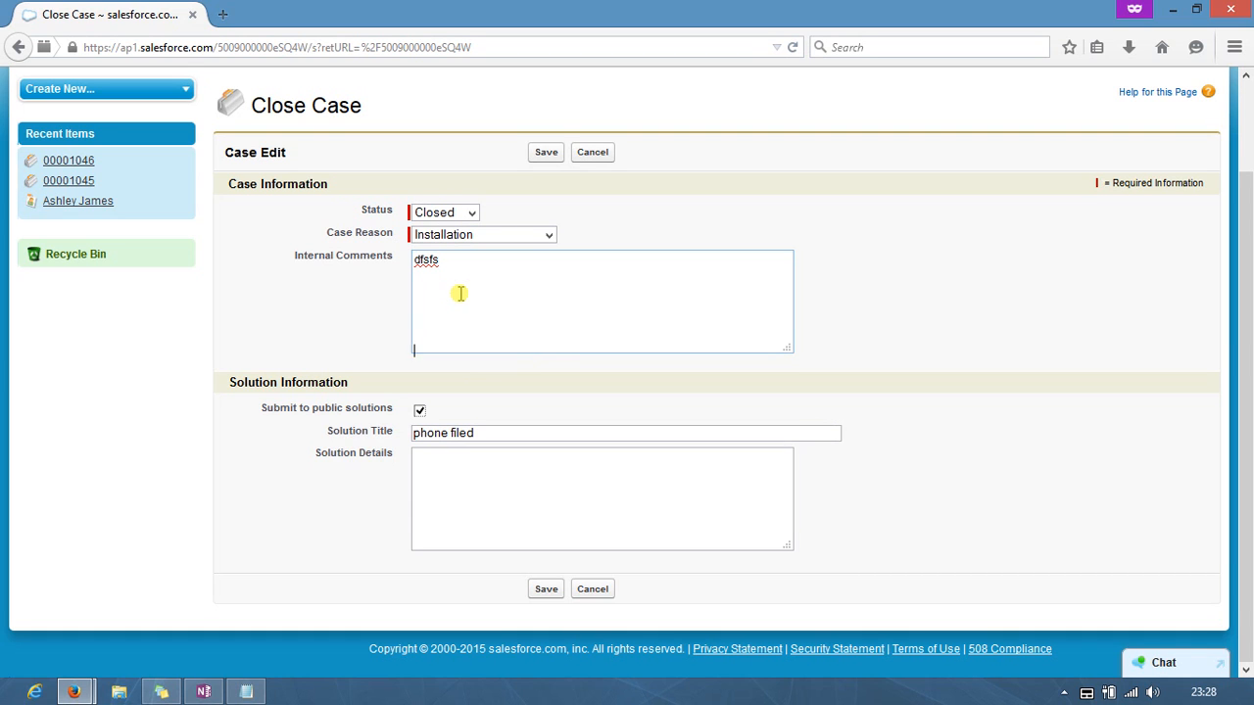
pyautogui.click(437, 465)
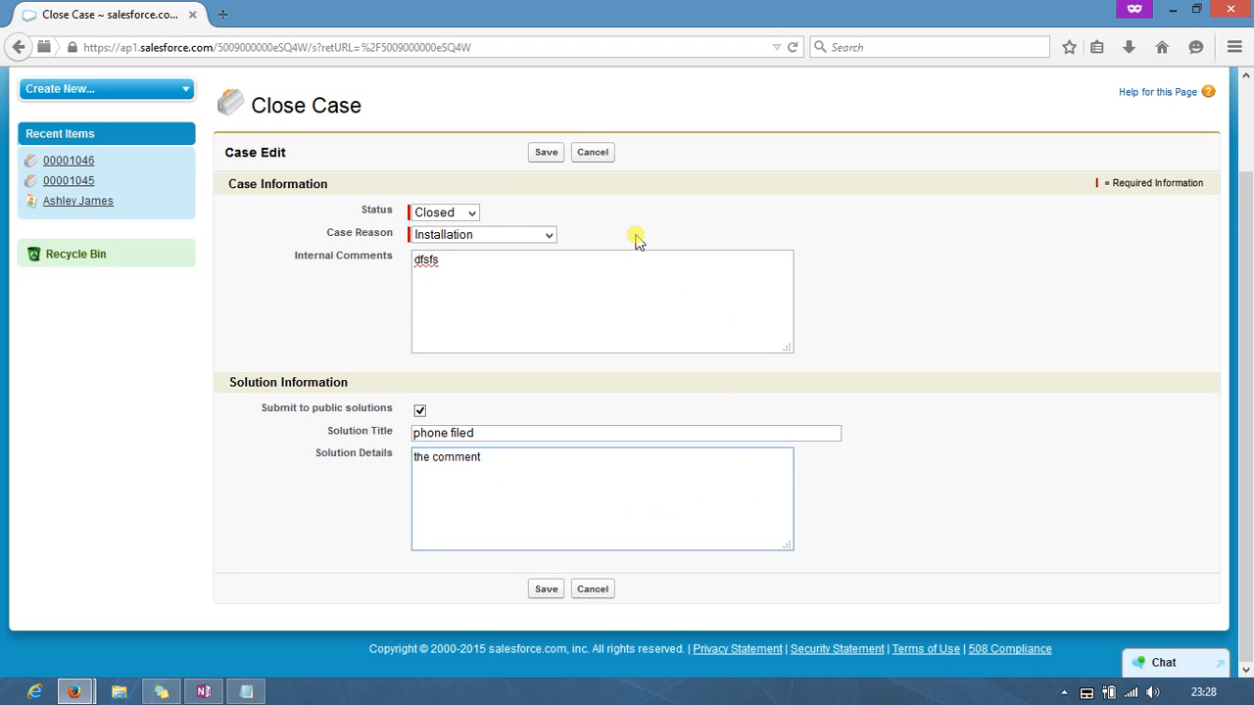
pyautogui.scroll(2, 634, 240)
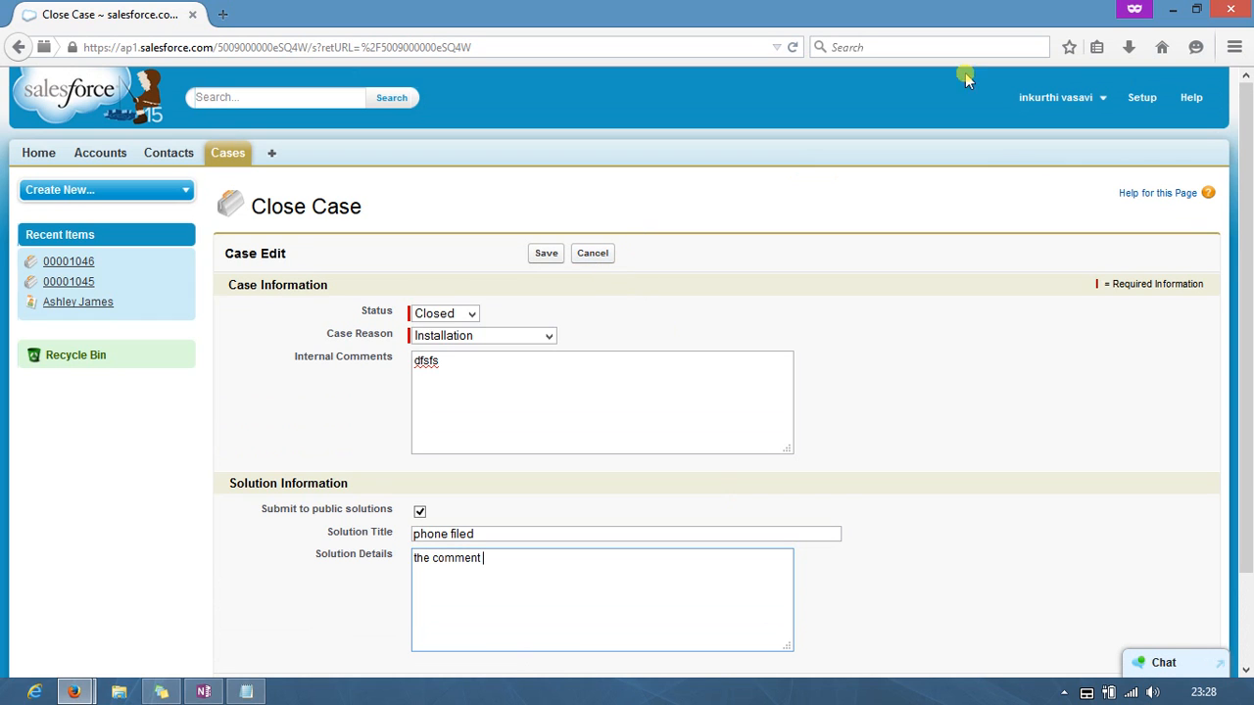
pyautogui.click(1178, 10)
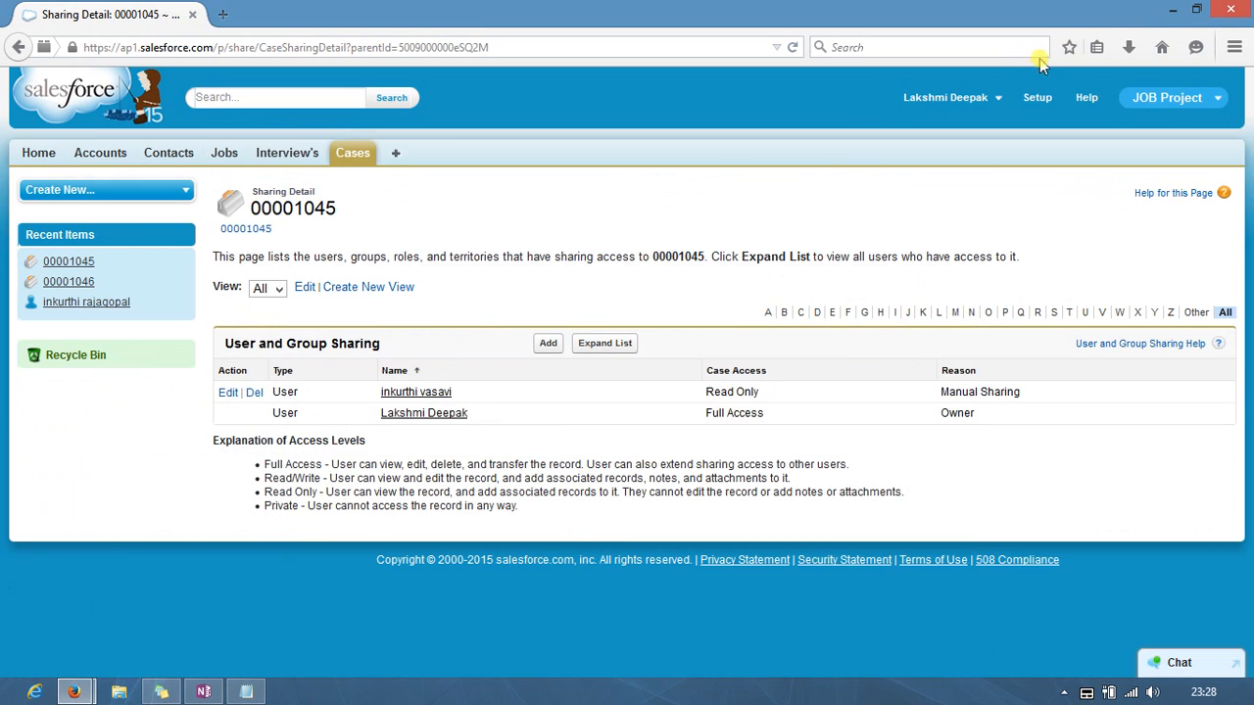
# Step: Minimize Firefox, briefly view the OneNote notes, then restore Firefox with a new tab
pyautogui.click(1176, 9)
pyautogui.rightClick(625, 83)
pyautogui.click(672, 130)
pyautogui.click(203, 692)
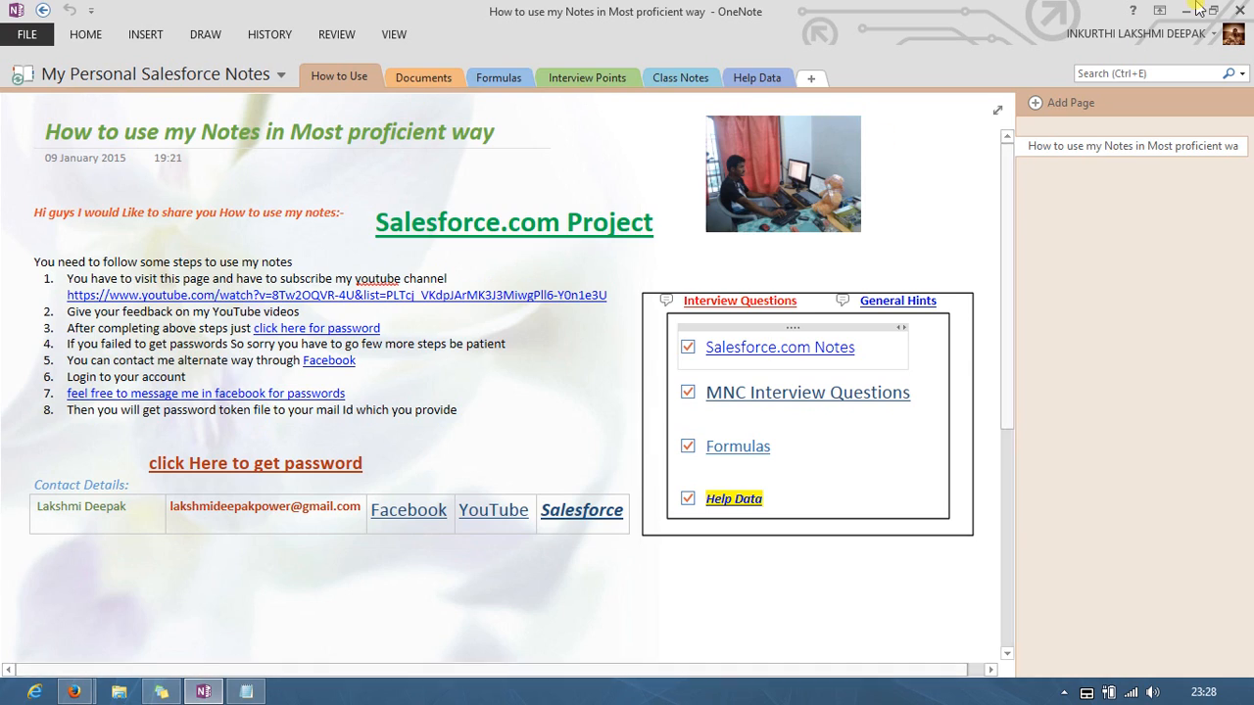
pyautogui.click(1185, 10)
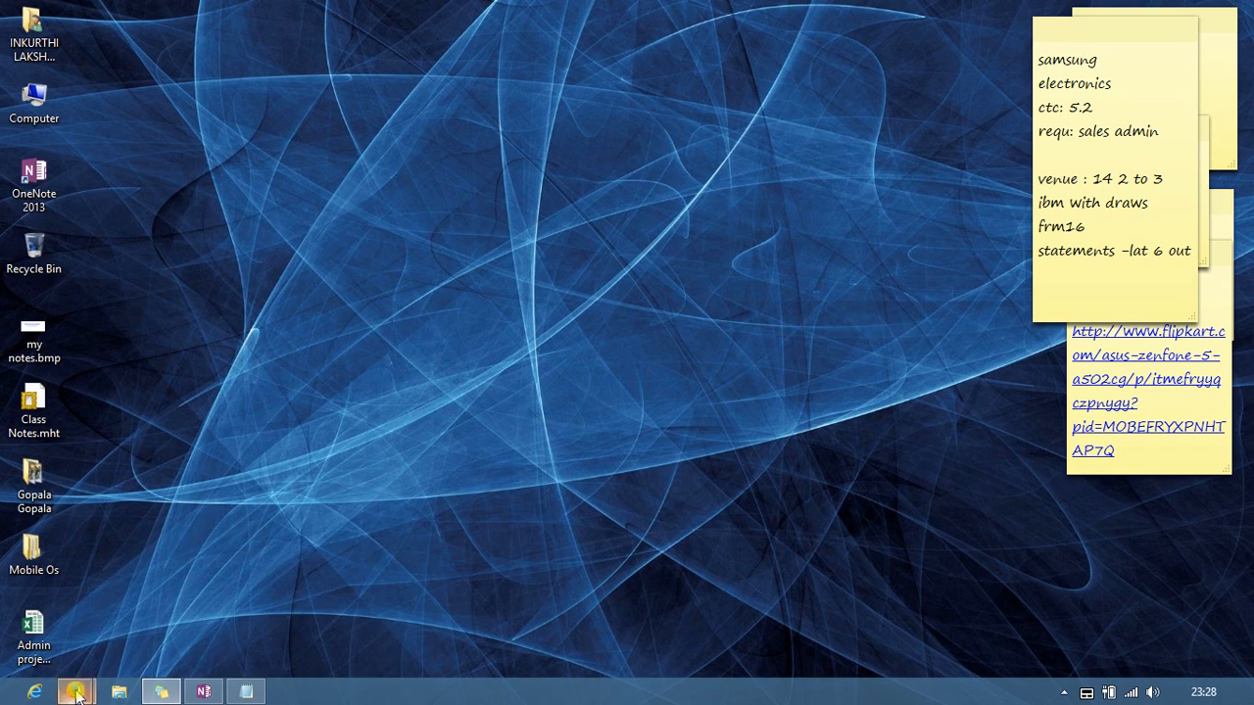
pyautogui.moveTo(74, 691)
pyautogui.click(147, 627)
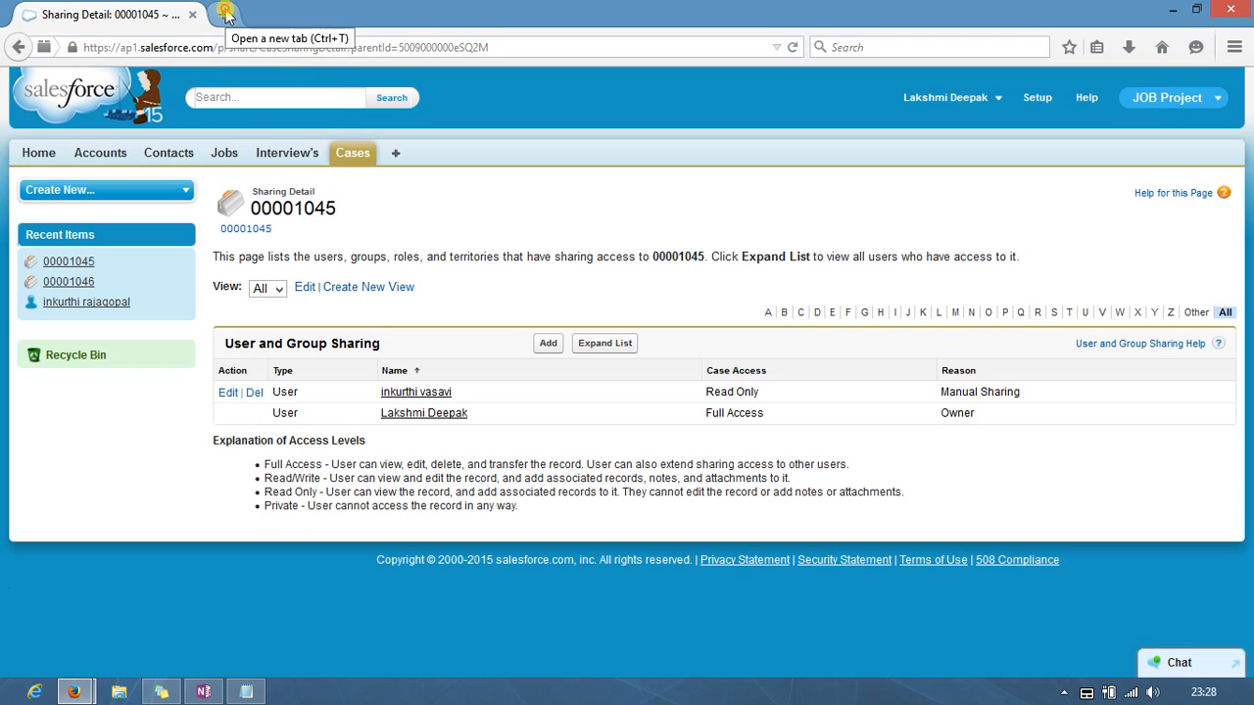
pyautogui.click(222, 14)
pyautogui.write('1drv.ms/')
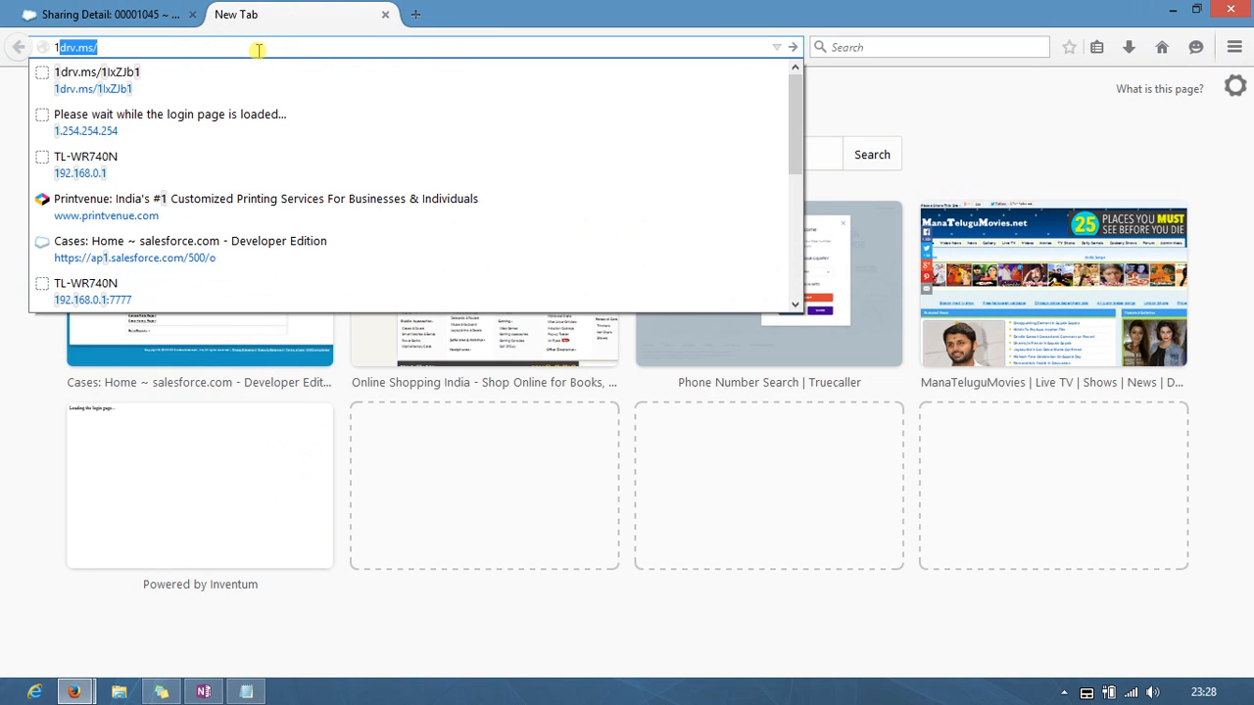
pyautogui.click(240, 81)
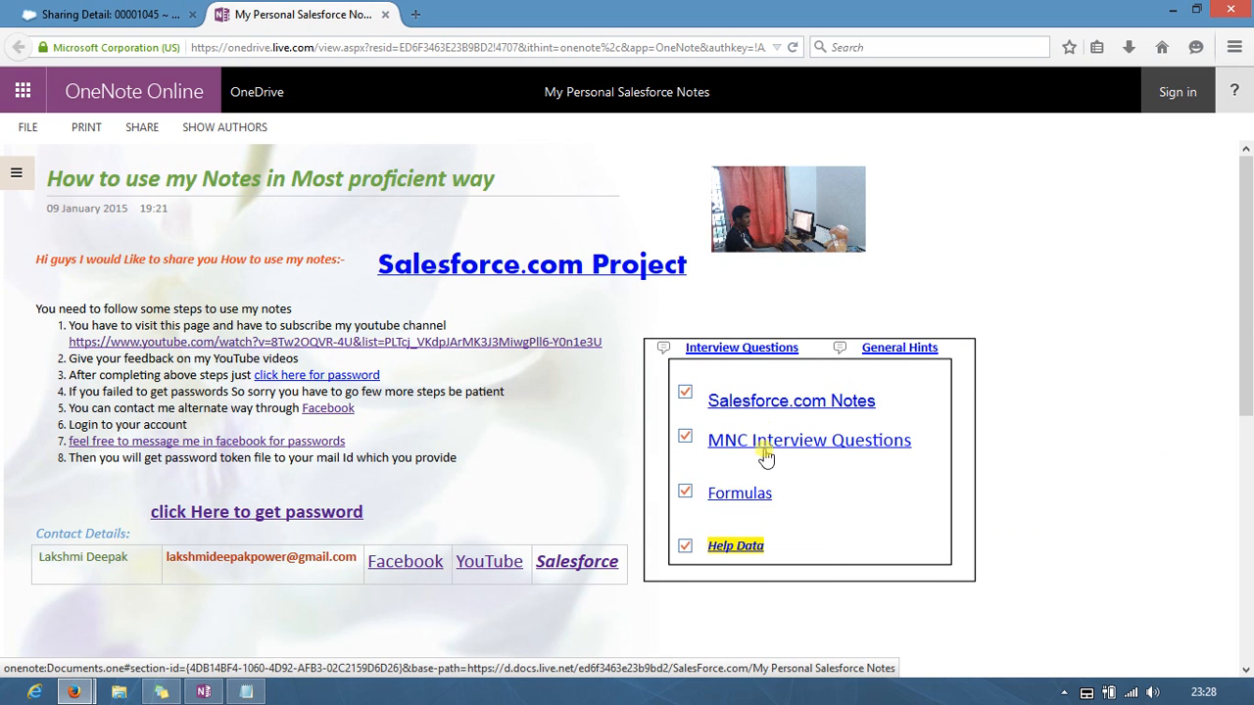
# Step: Navigate Salesforce.com Notes › Basic Concepts › Public Groups to the detailed Public Groups page
pyautogui.click(755, 406)
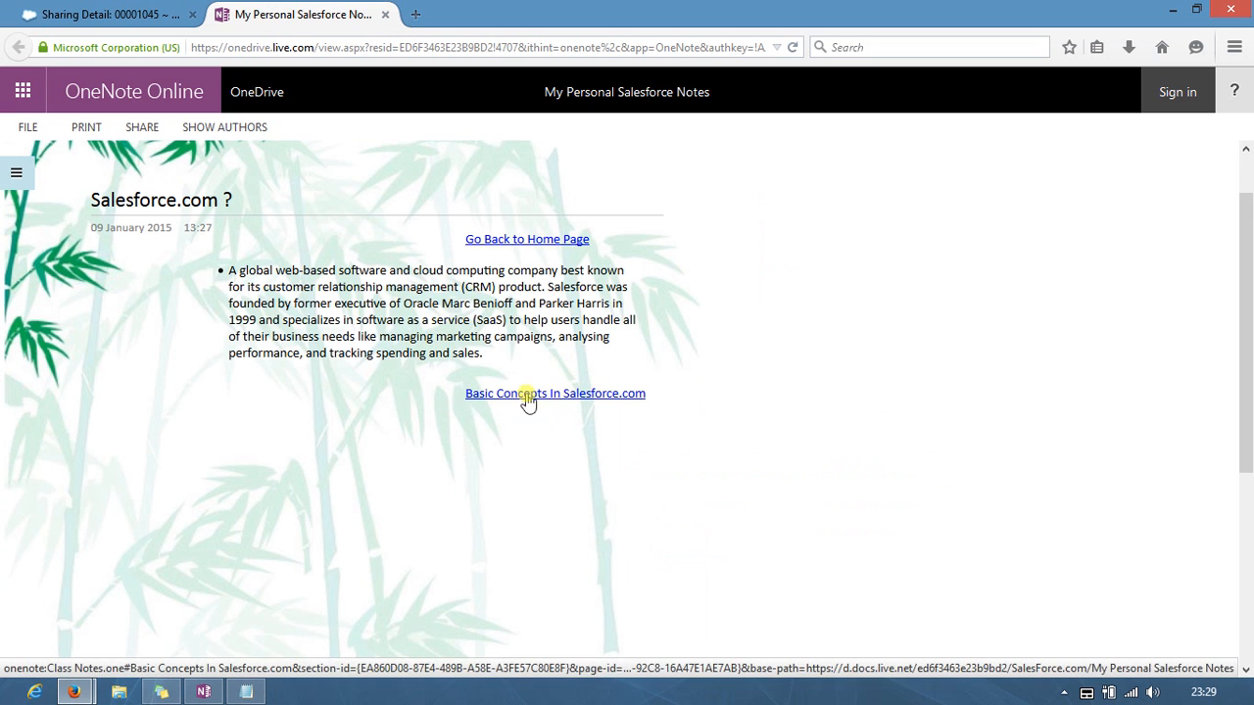
pyautogui.click(549, 393)
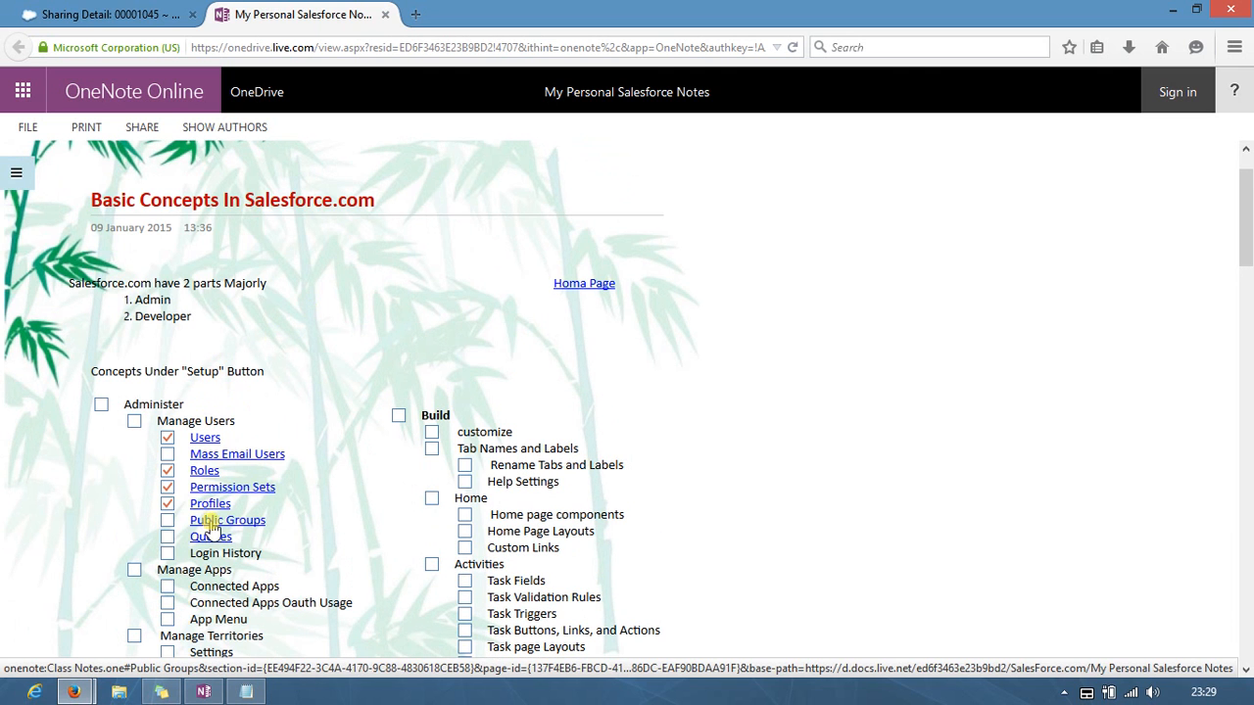
pyautogui.click(208, 524)
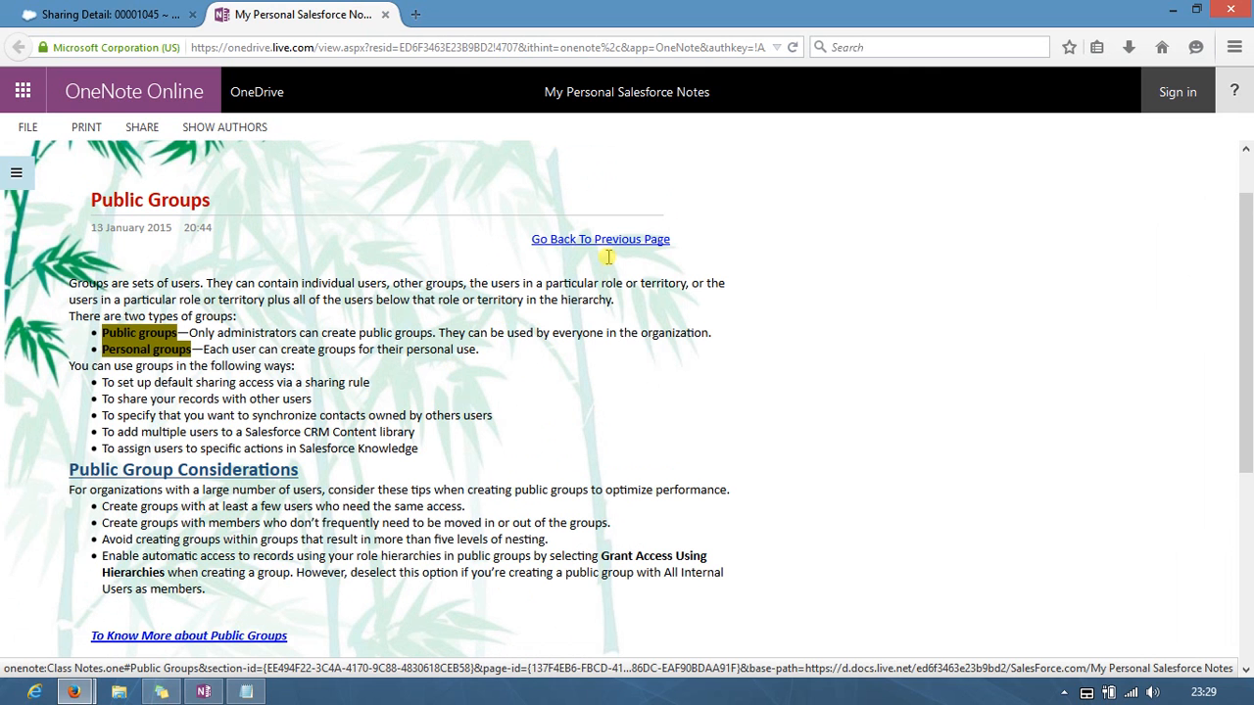
pyautogui.scroll(-3, 352, 470)
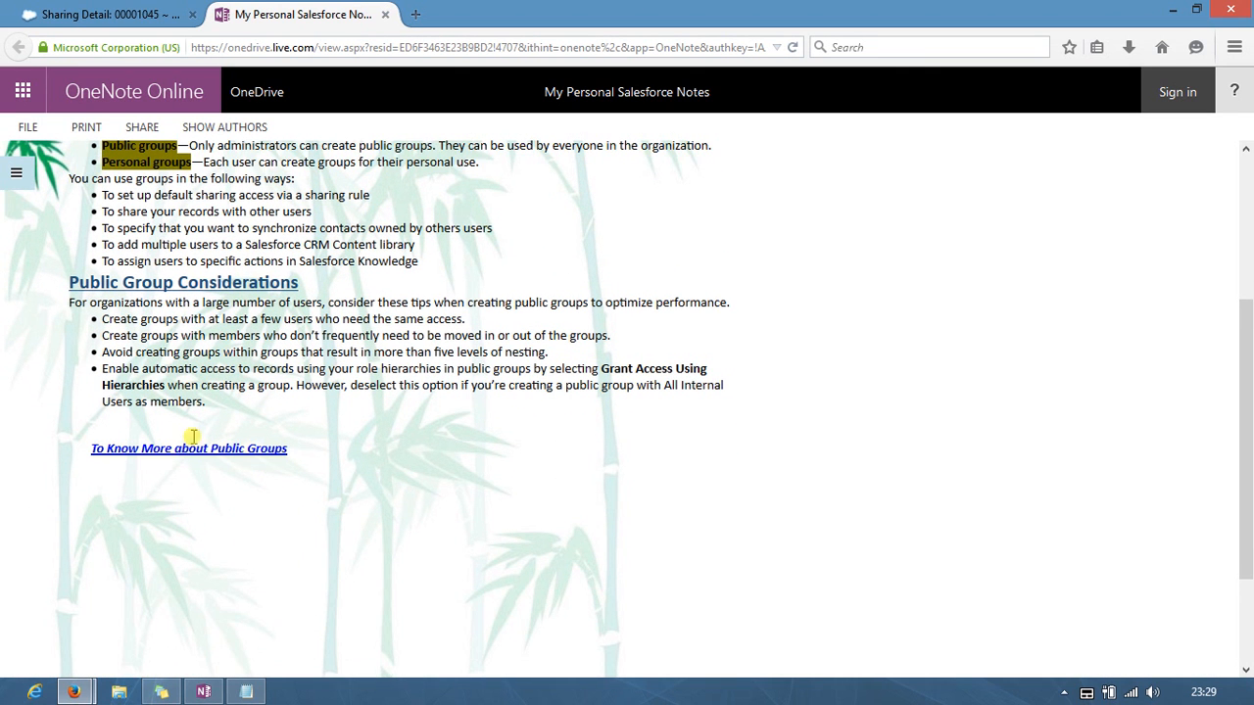
pyautogui.click(212, 453)
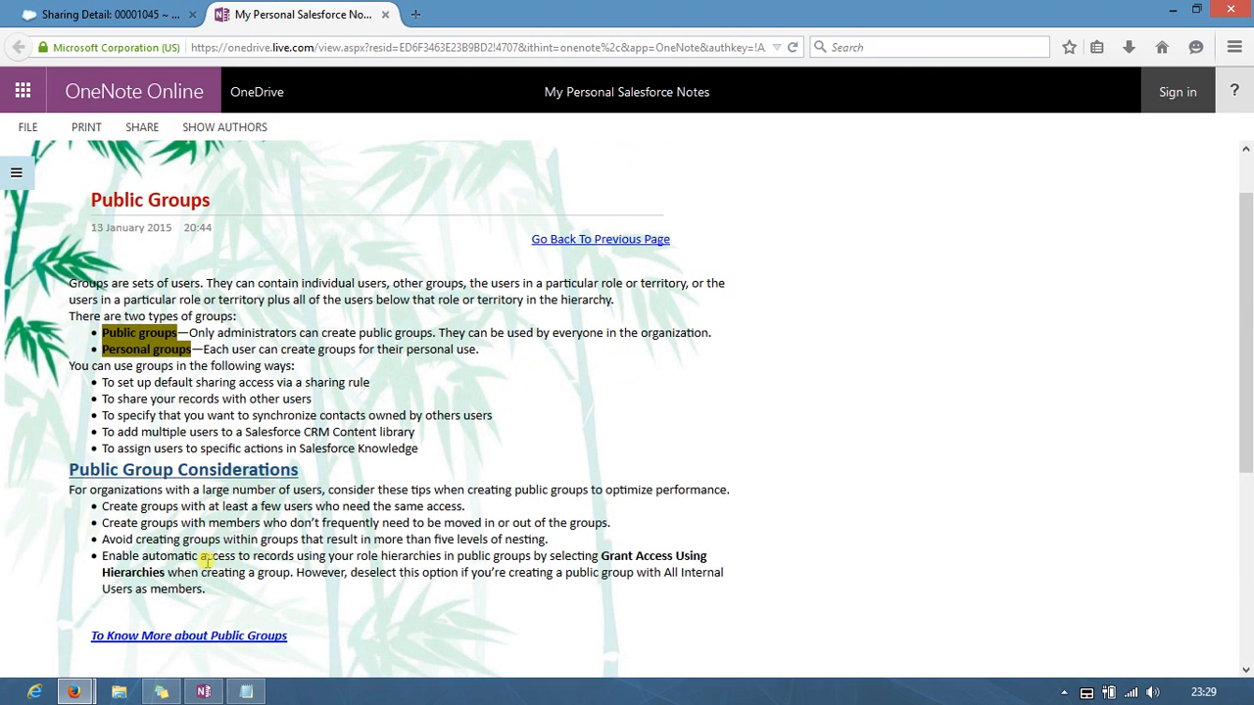
pyautogui.scroll(-1, 207, 548)
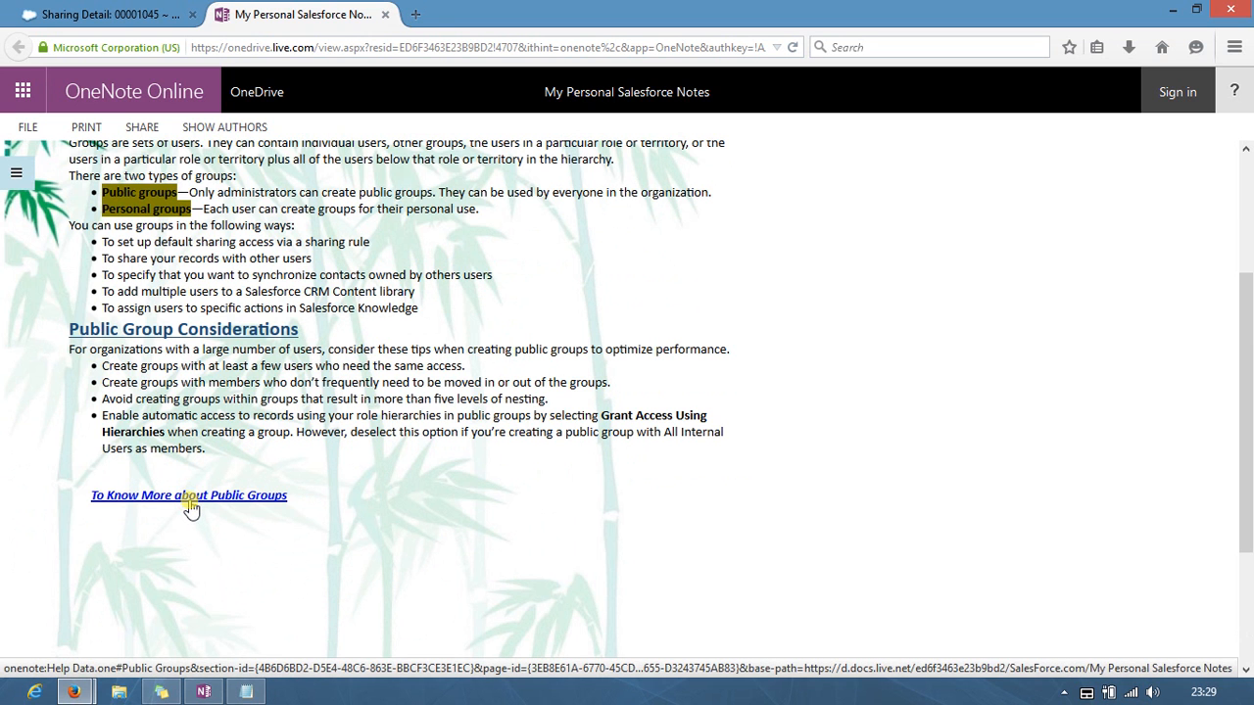
pyautogui.click(191, 501)
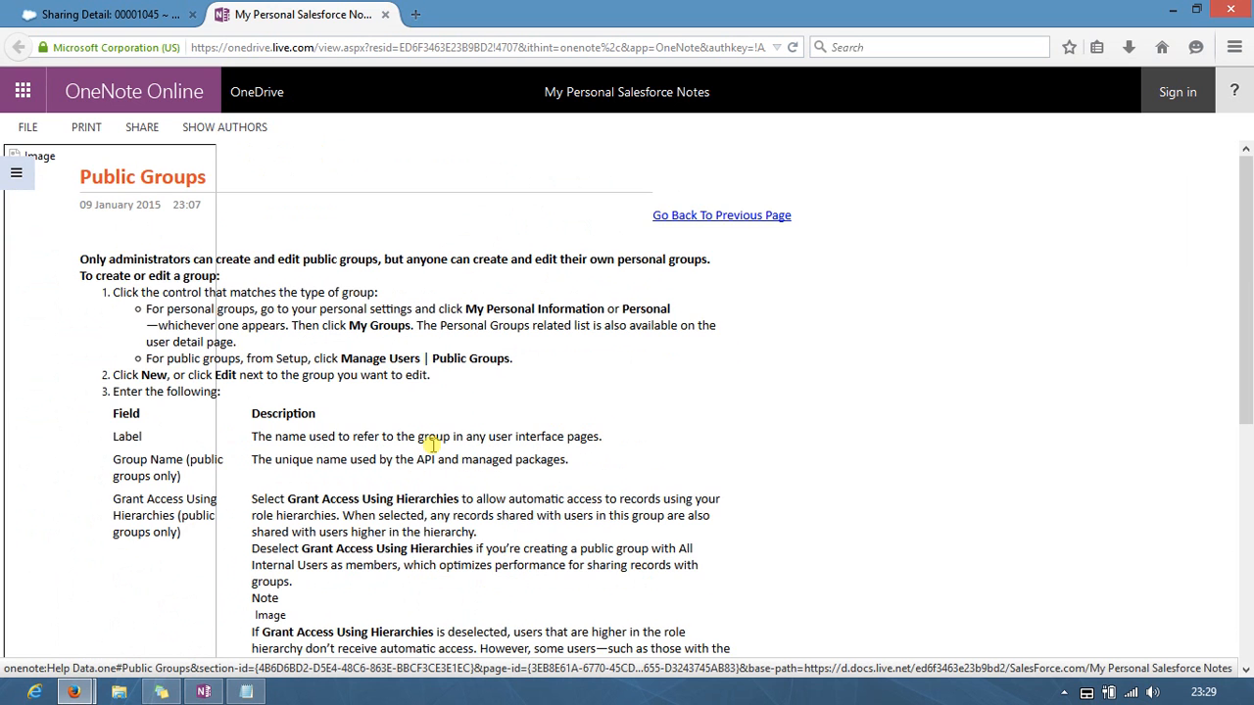
pyautogui.scroll(-8, 696, 222)
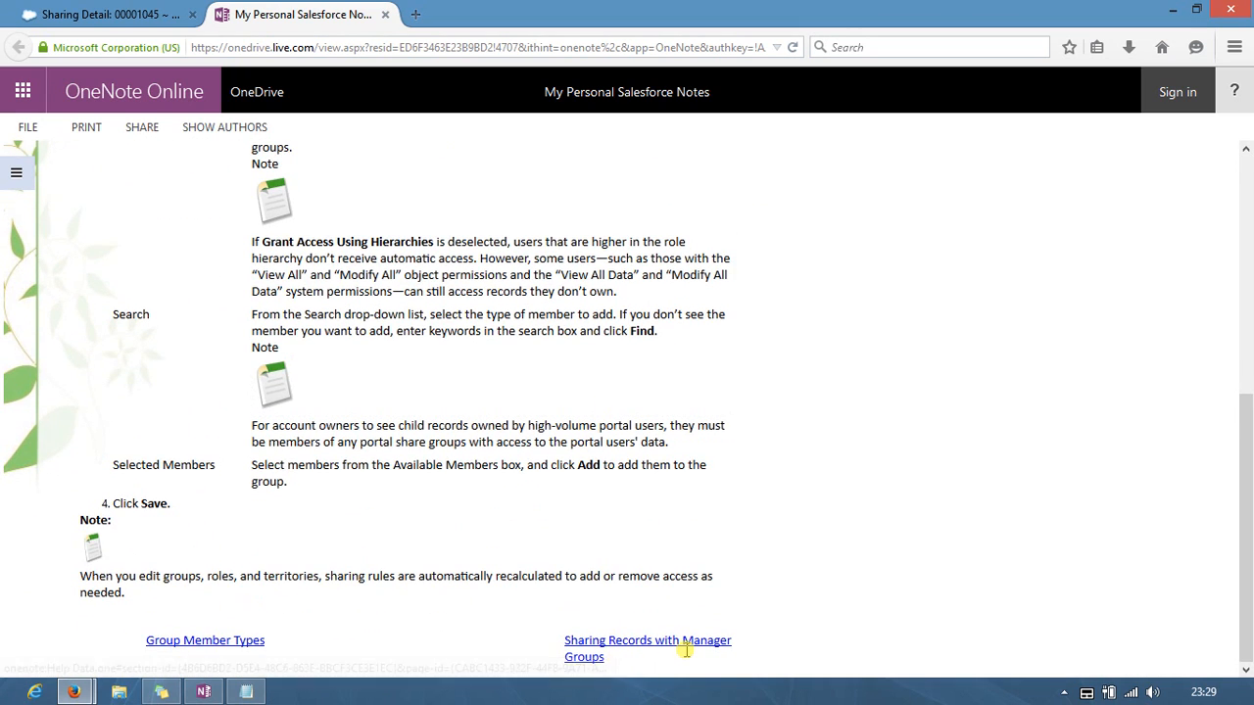
pyautogui.scroll(8, 676, 648)
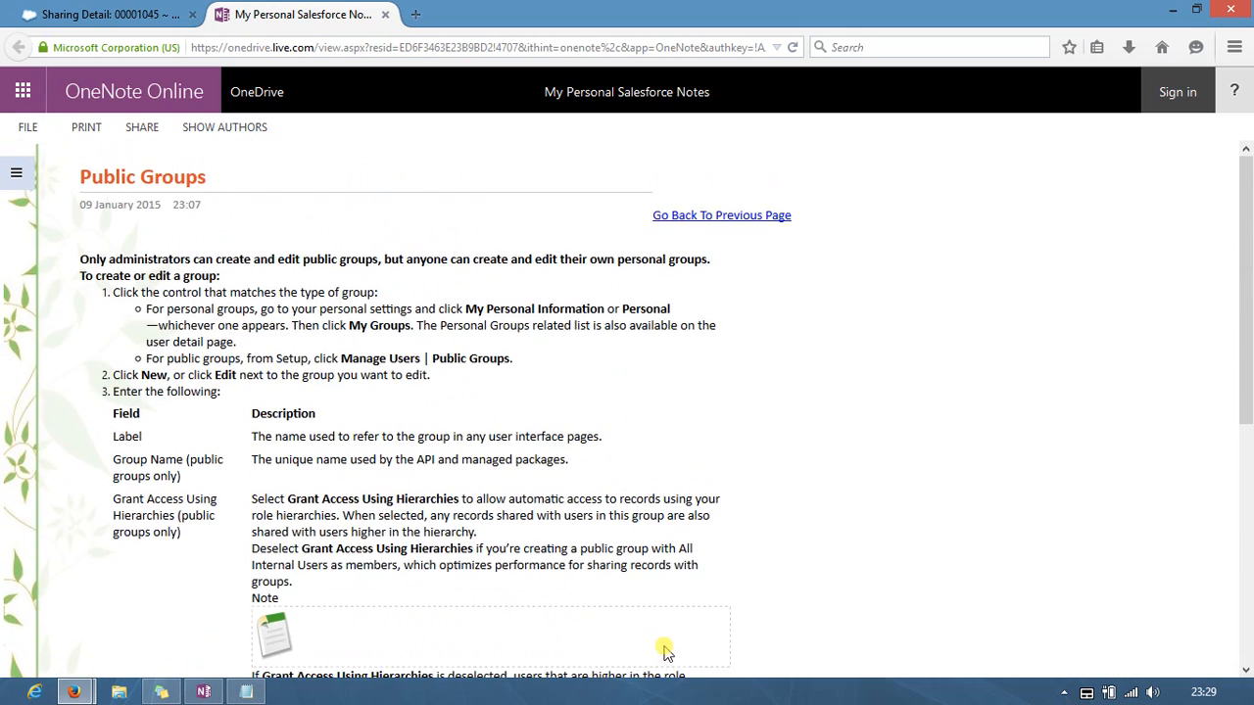